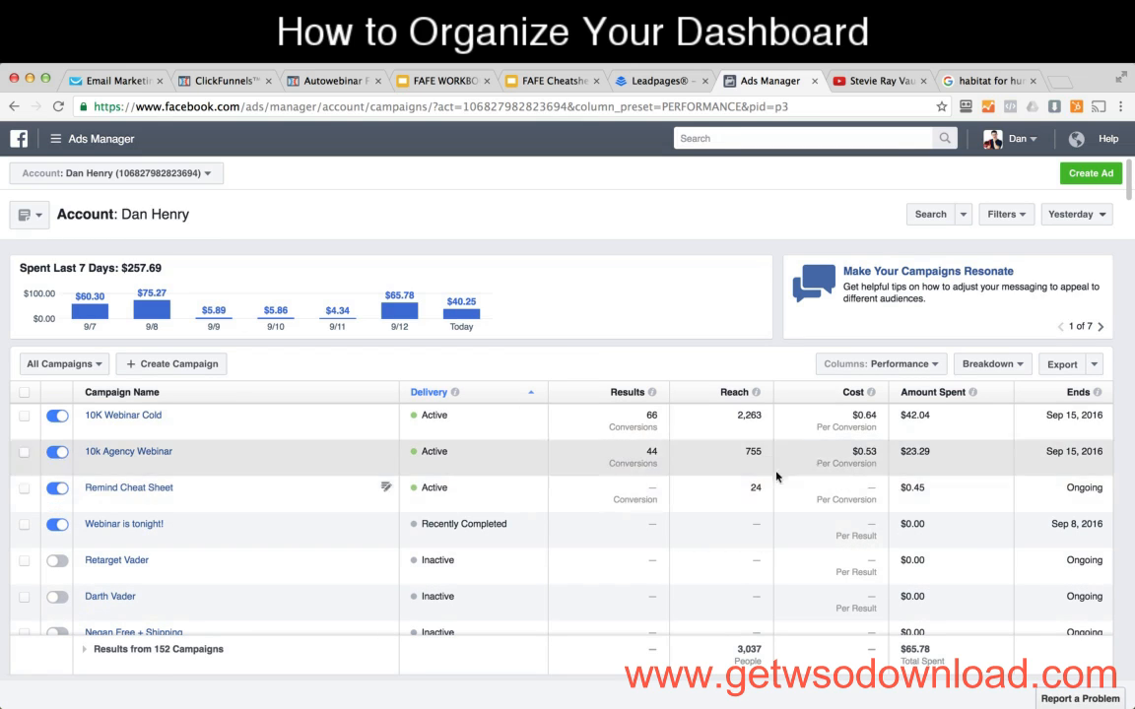
Step: Look through the column presets for the campaign table and the date range options for the report
click(843, 366)
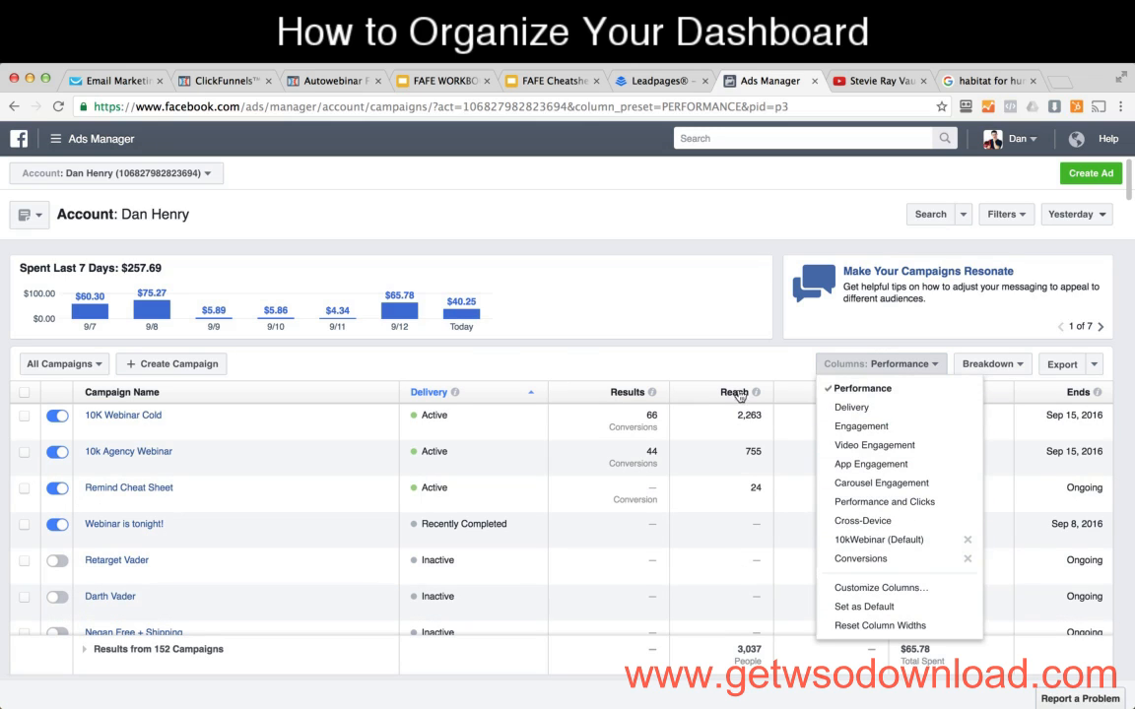
click(727, 294)
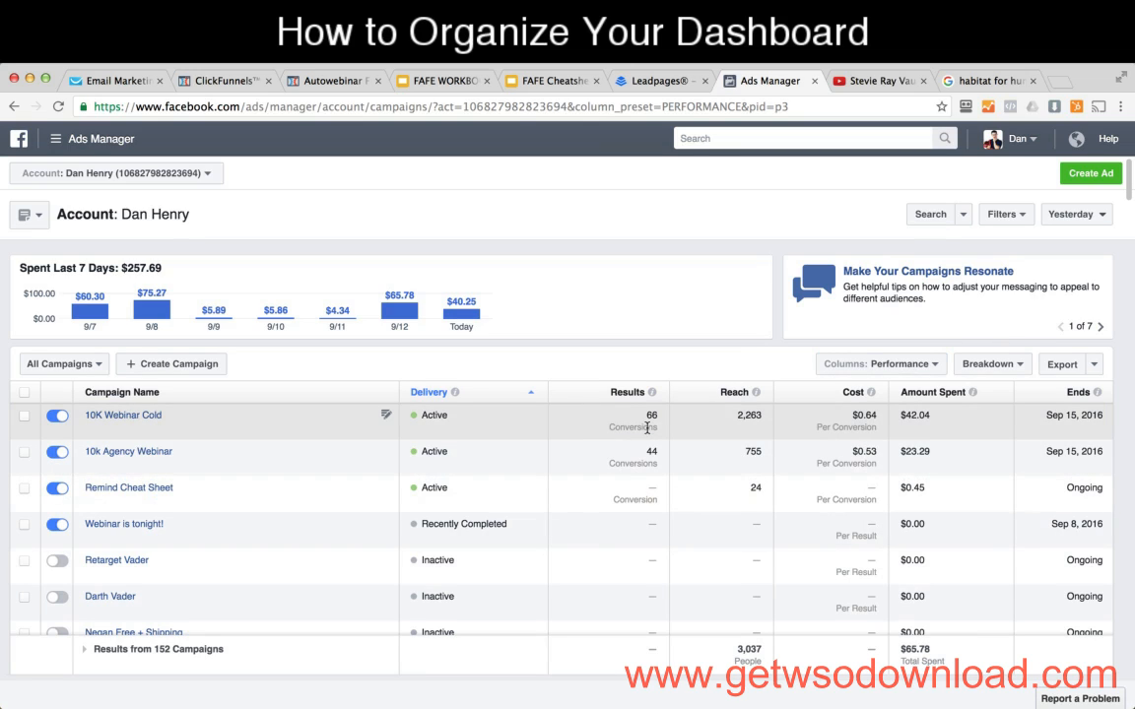
mouse_move(650, 418)
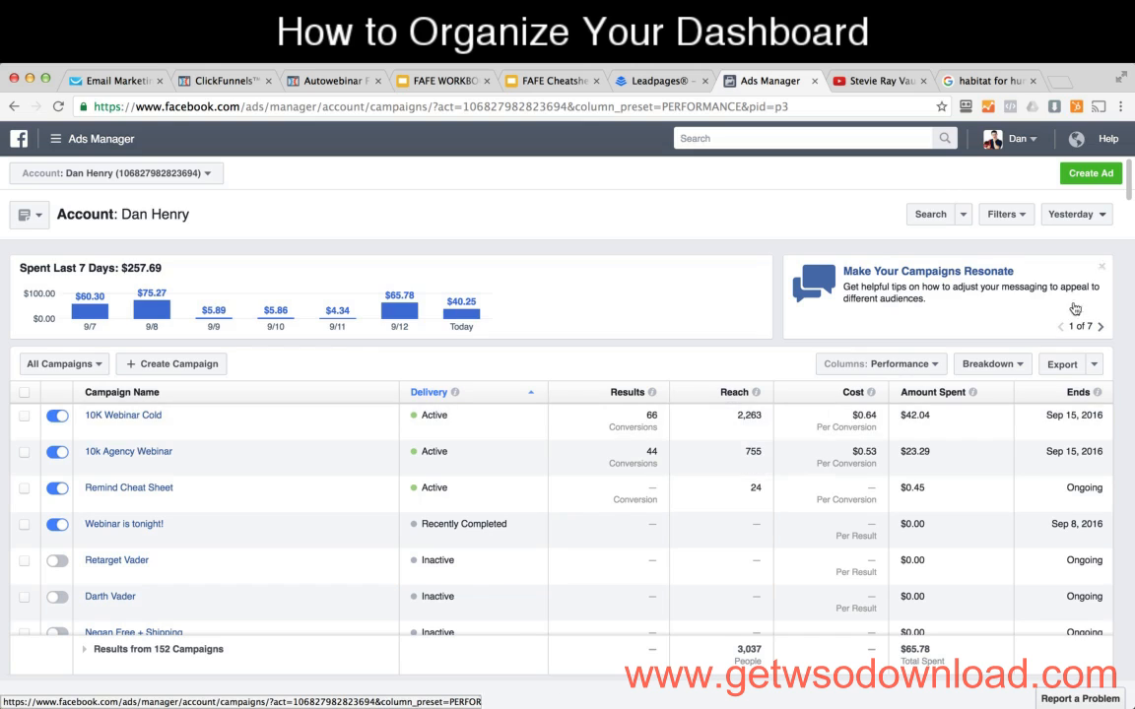
click(1096, 216)
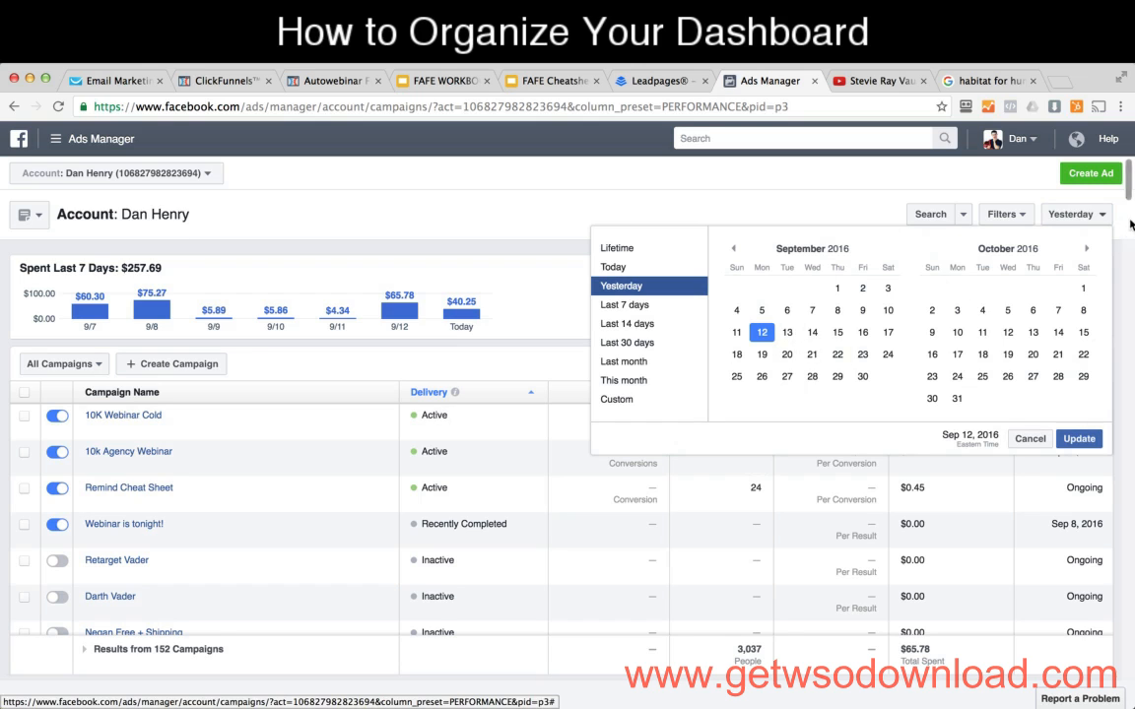
click(800, 203)
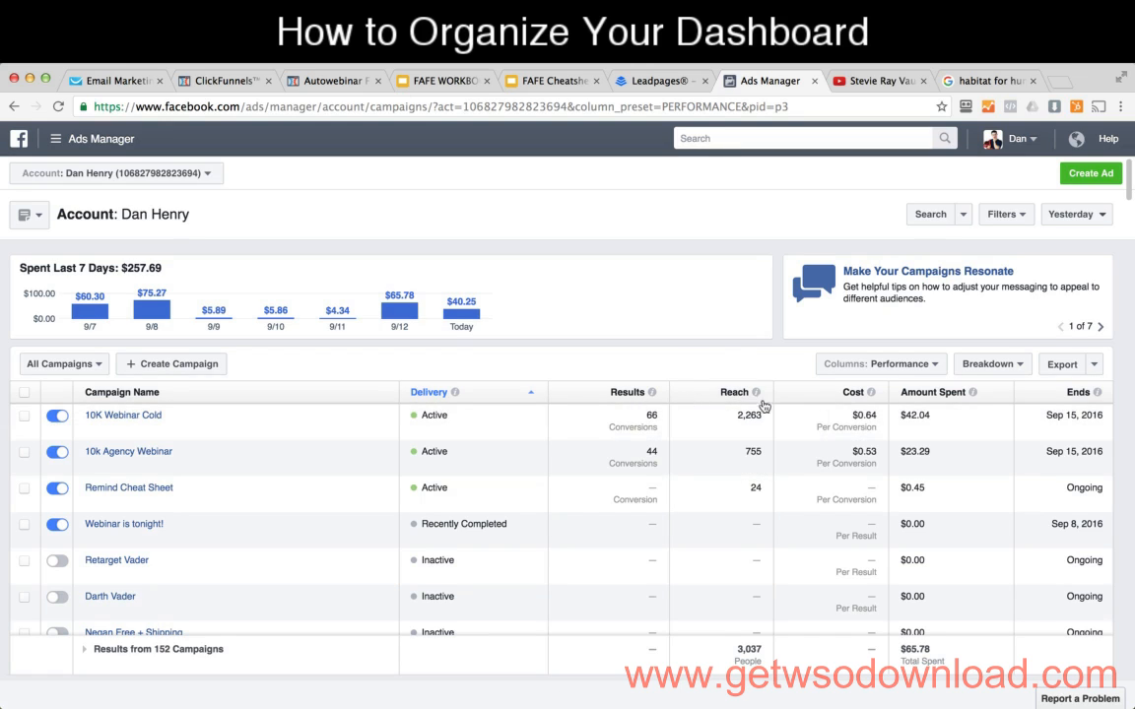
Step: Read the definitions of the Reach and Cost columns and check the cost per conversion of the 10K Webinar Cold campaign
mouse_move(758, 395)
mouse_move(869, 393)
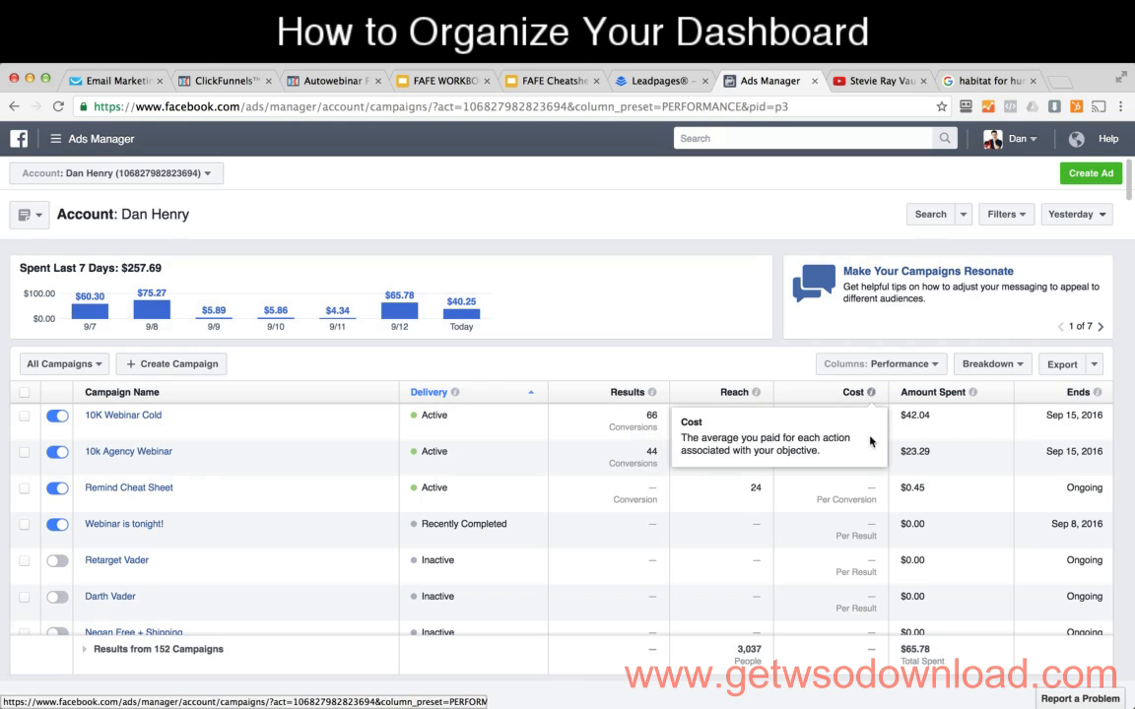
drag(876, 418, 854, 419)
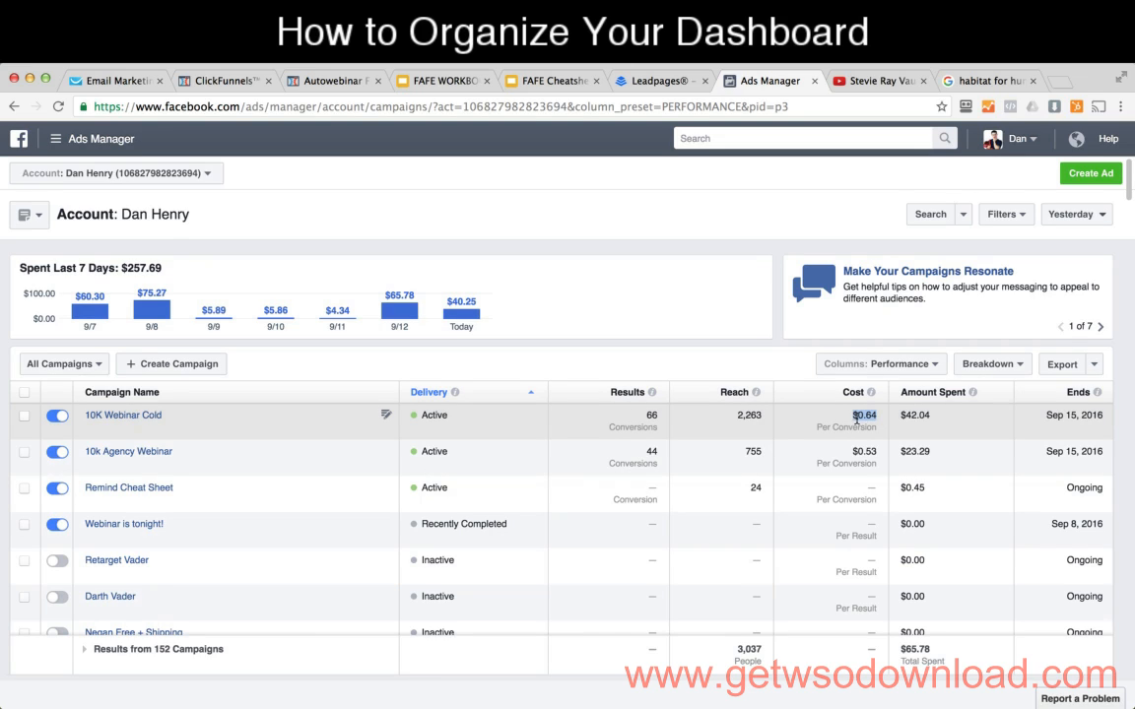
click(855, 418)
double_click(872, 417)
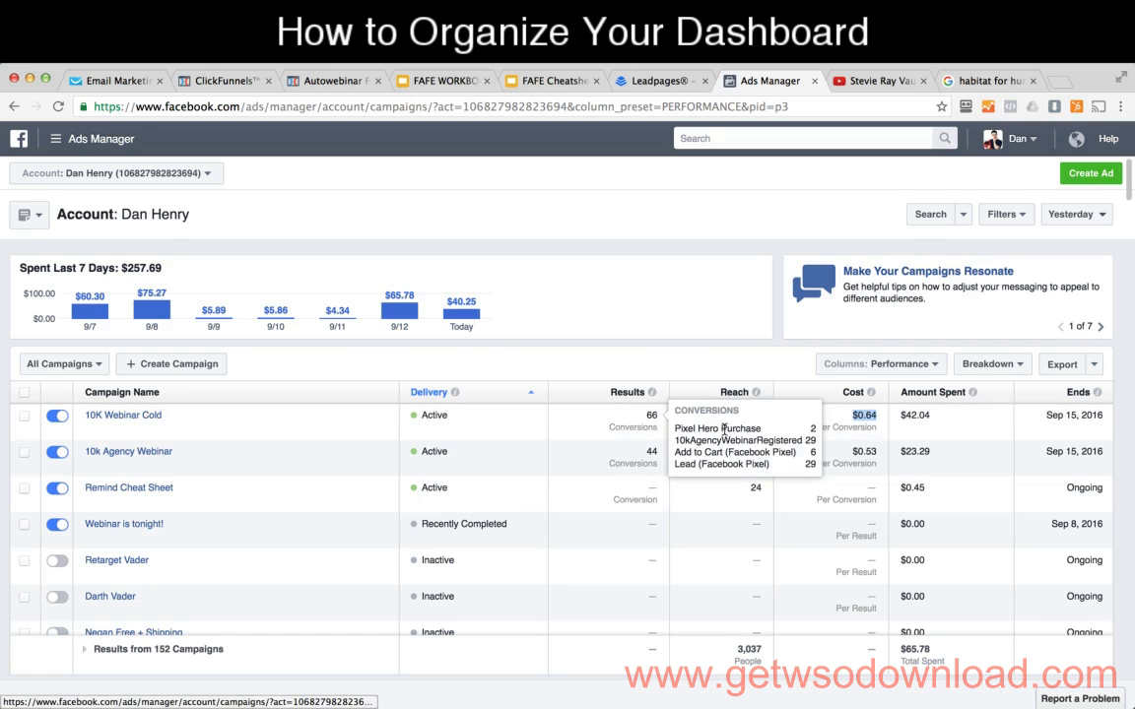
click(864, 423)
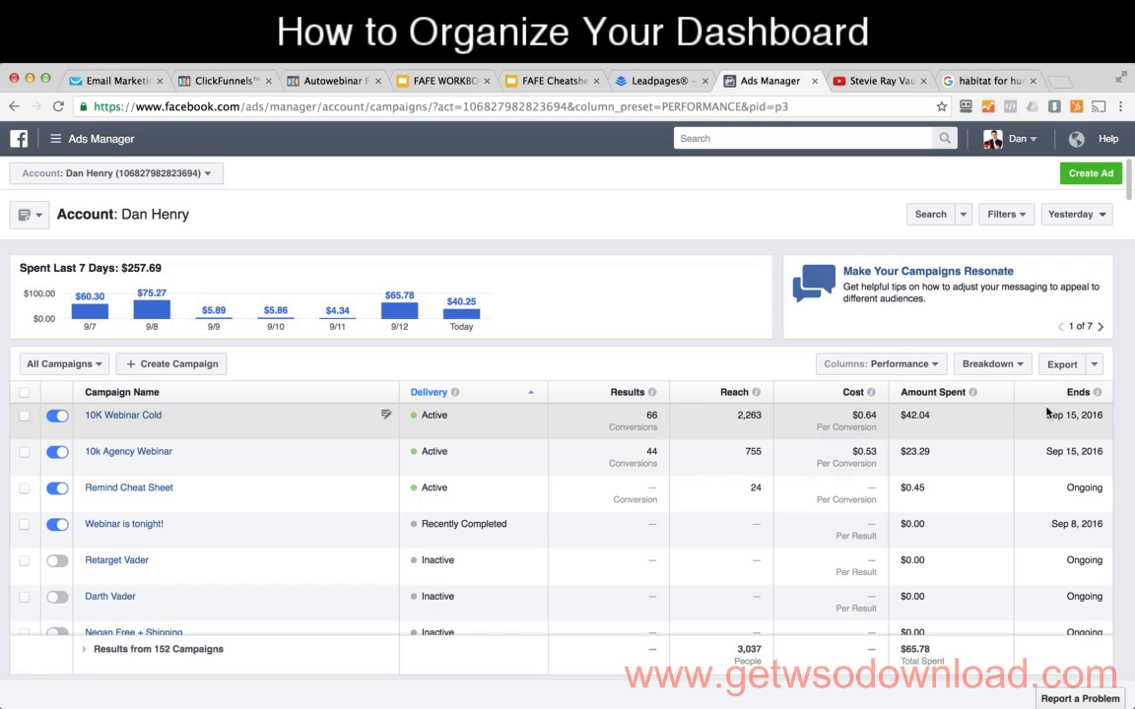
click(929, 368)
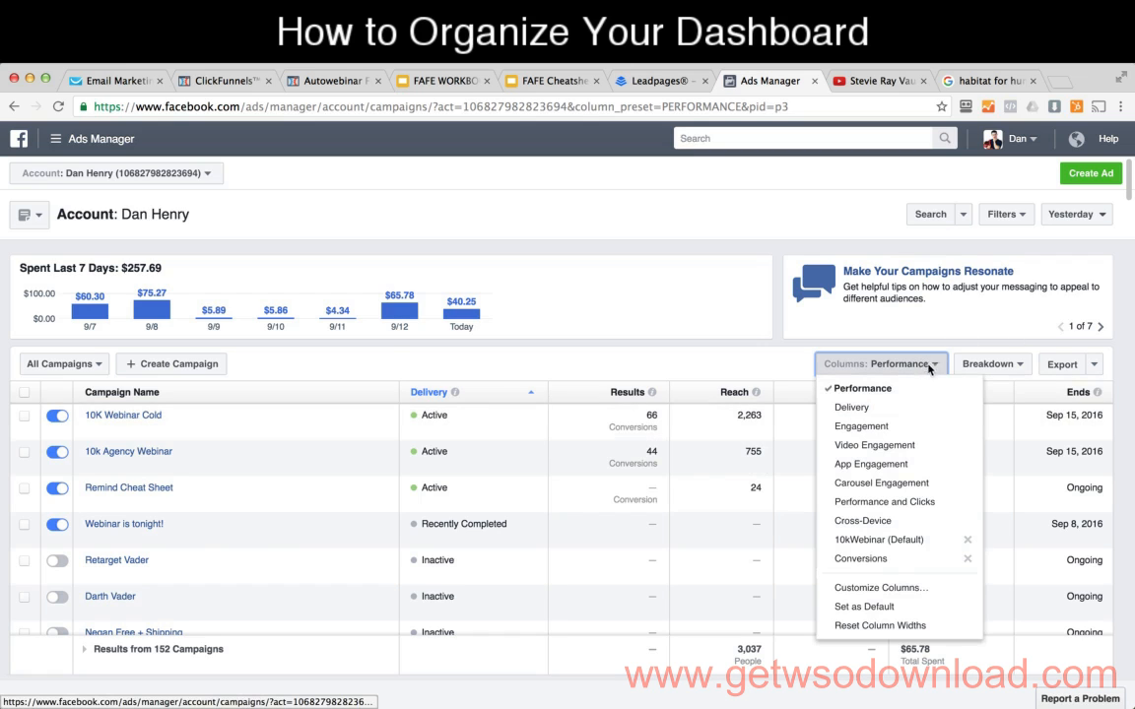
click(911, 589)
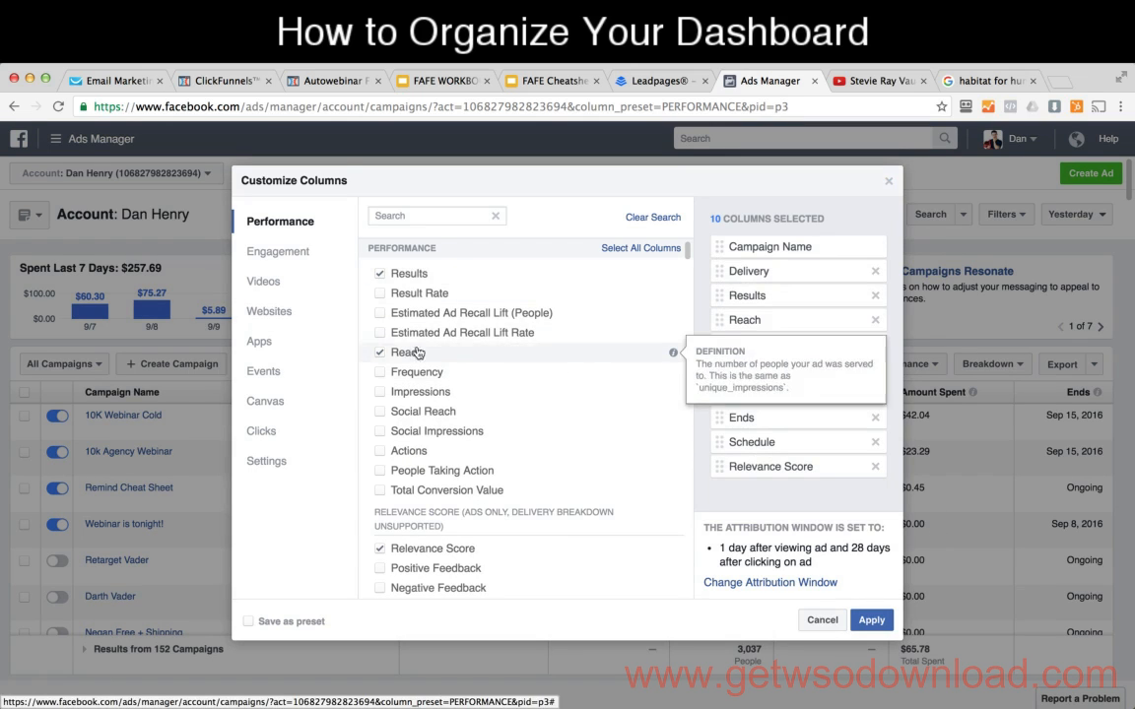
click(871, 620)
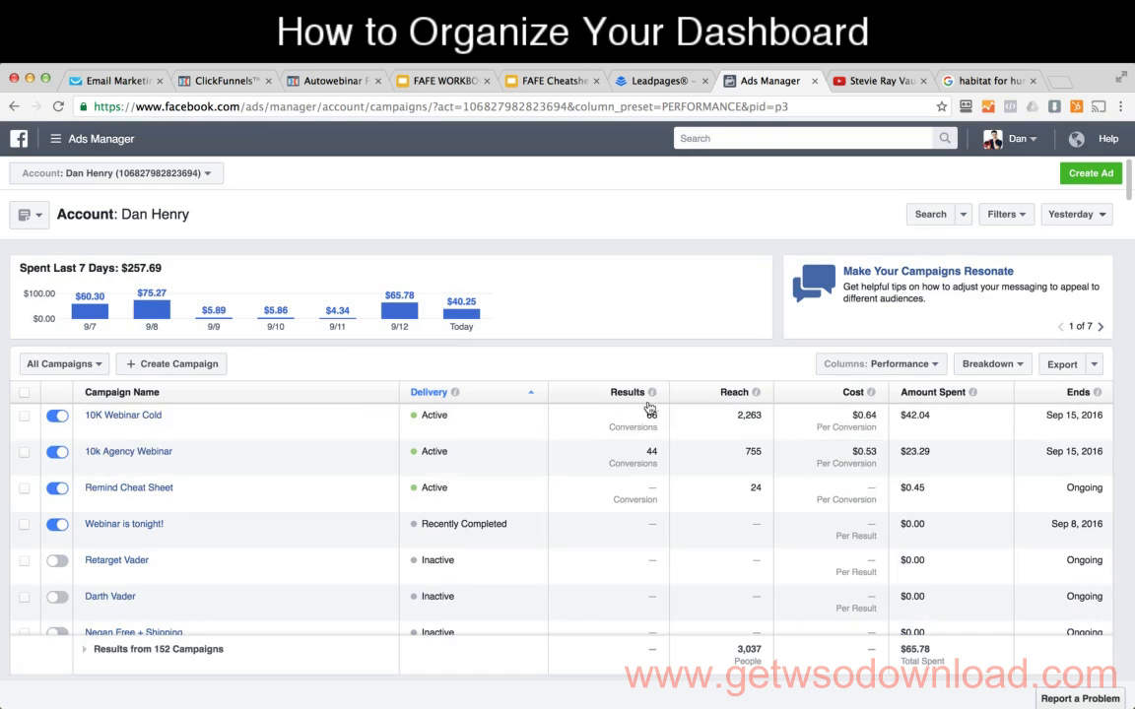
Step: Open column customization for the campaign table and remove Results from the selected columns
click(926, 363)
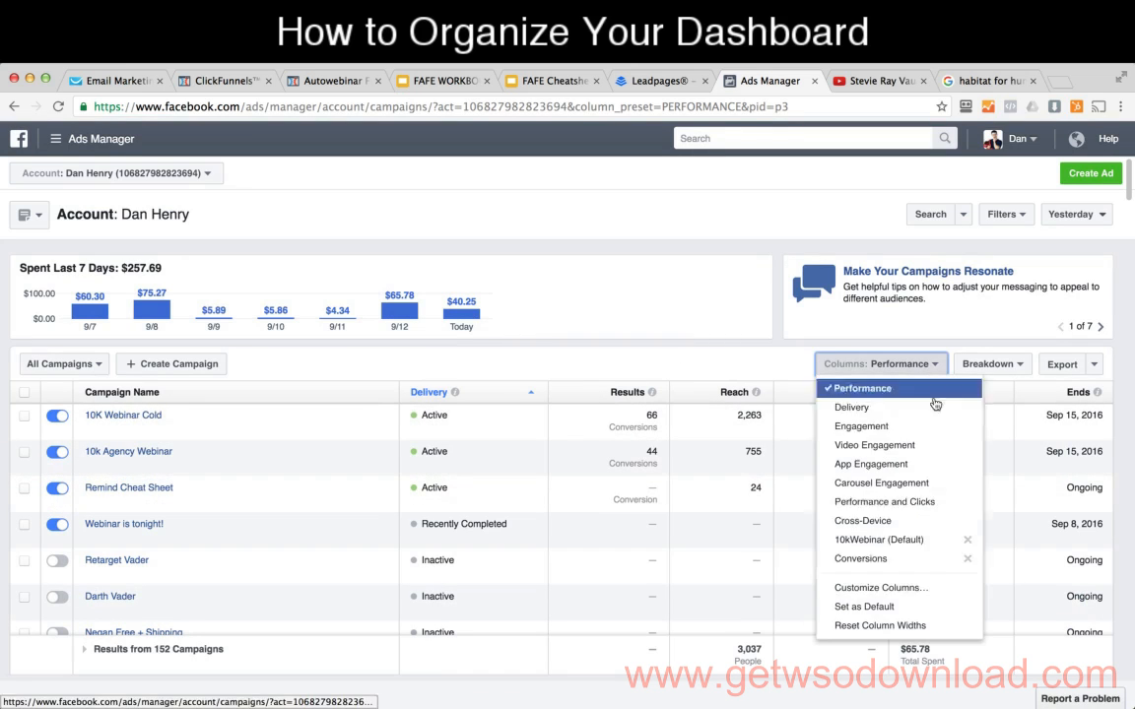
click(892, 587)
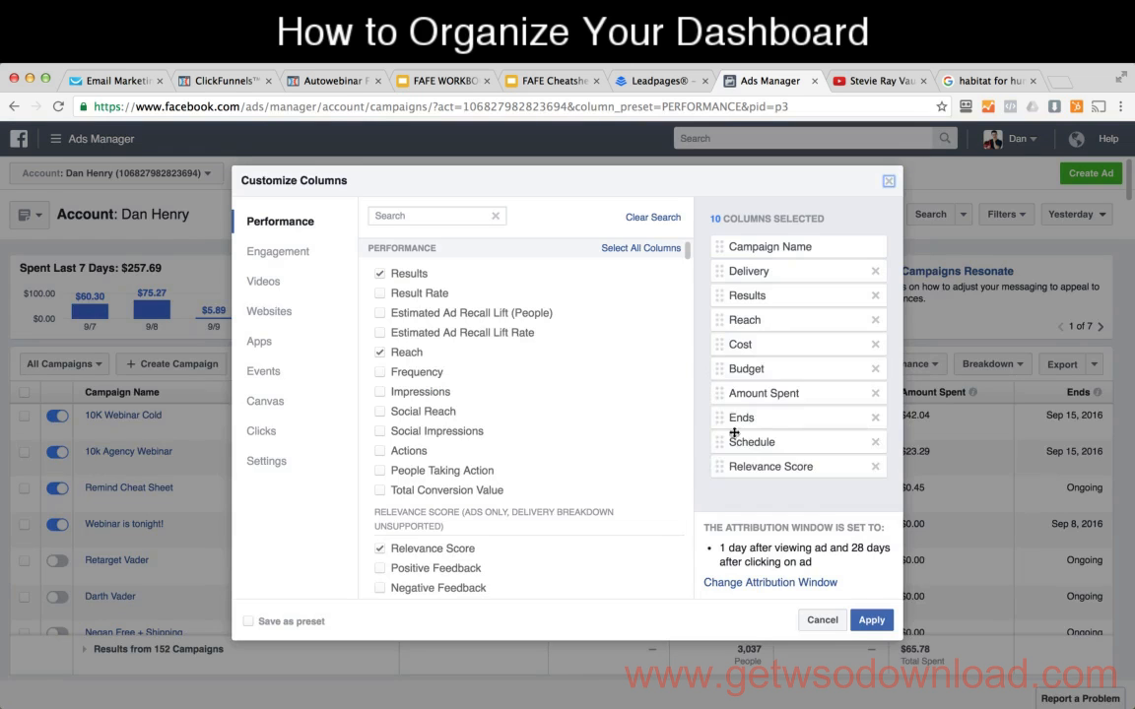
click(381, 273)
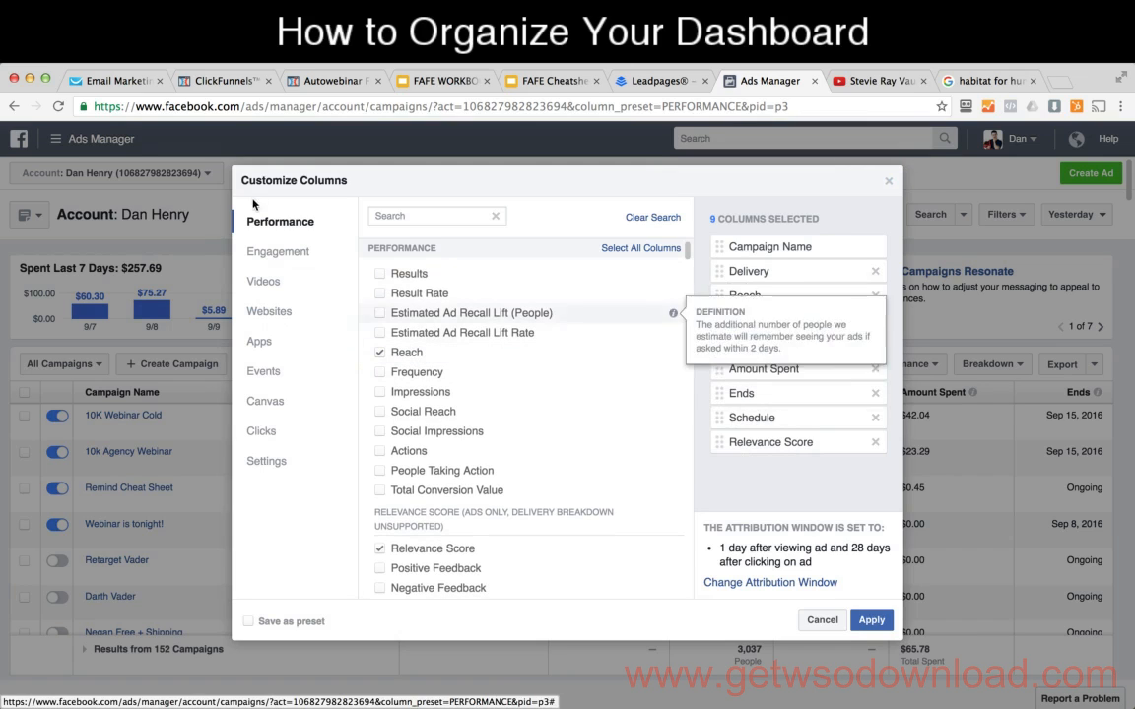
scroll(449, 456, down, 10)
scroll(450, 456, up, 10)
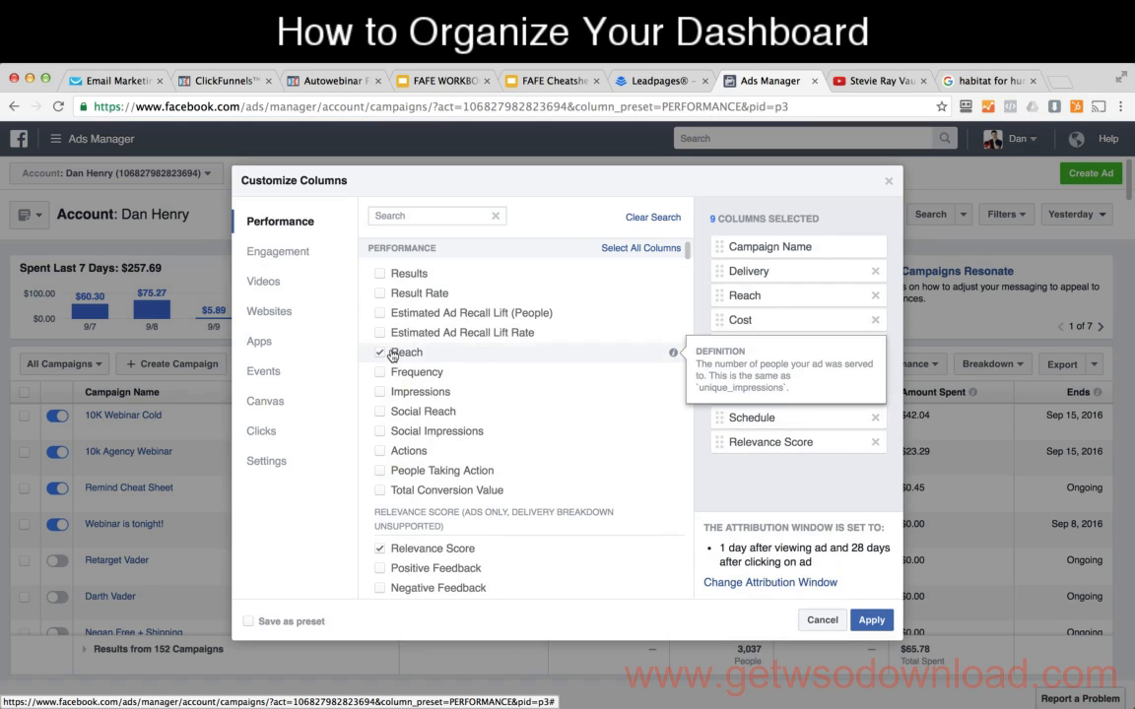
Step: Remove the Relevance Score and Cost metrics from the selected columns, keeping Amount Spent
scroll(452, 372, down, 4)
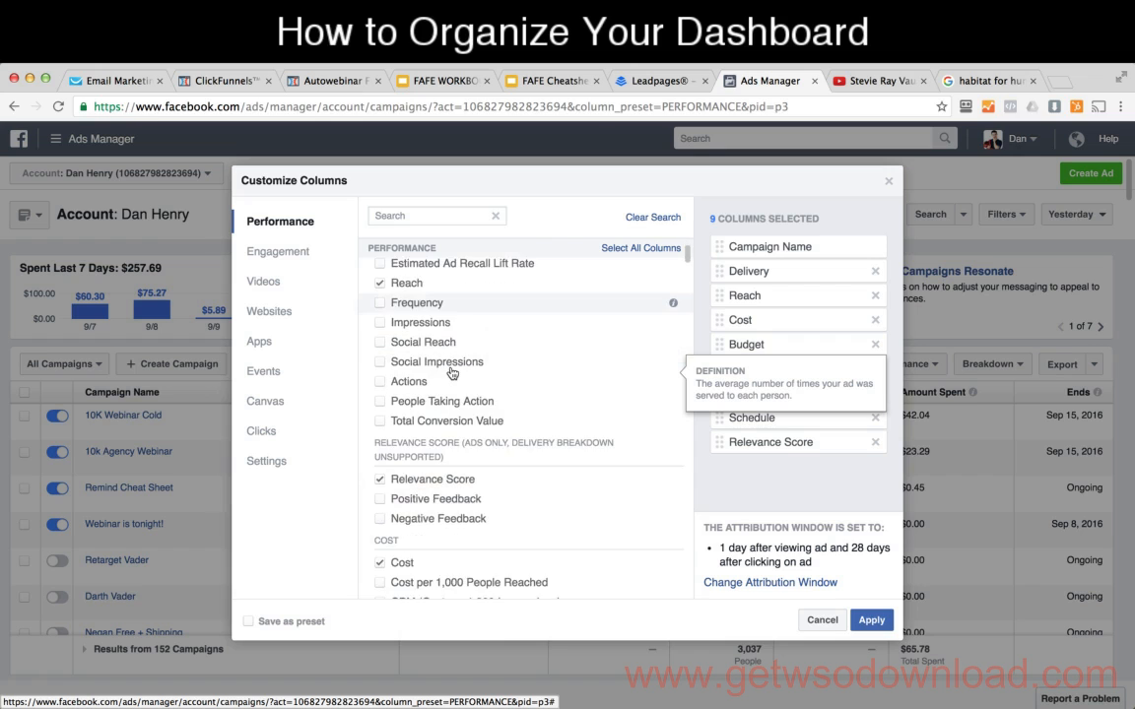
scroll(451, 372, down, 6)
click(380, 347)
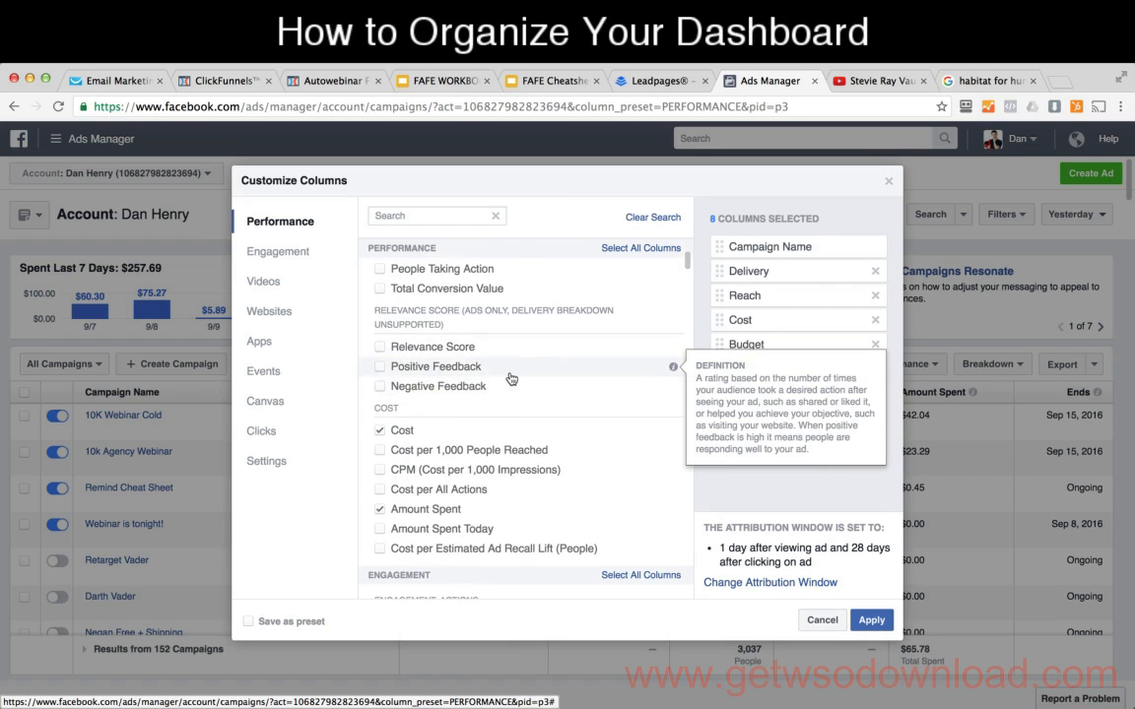
scroll(511, 379, down, 4)
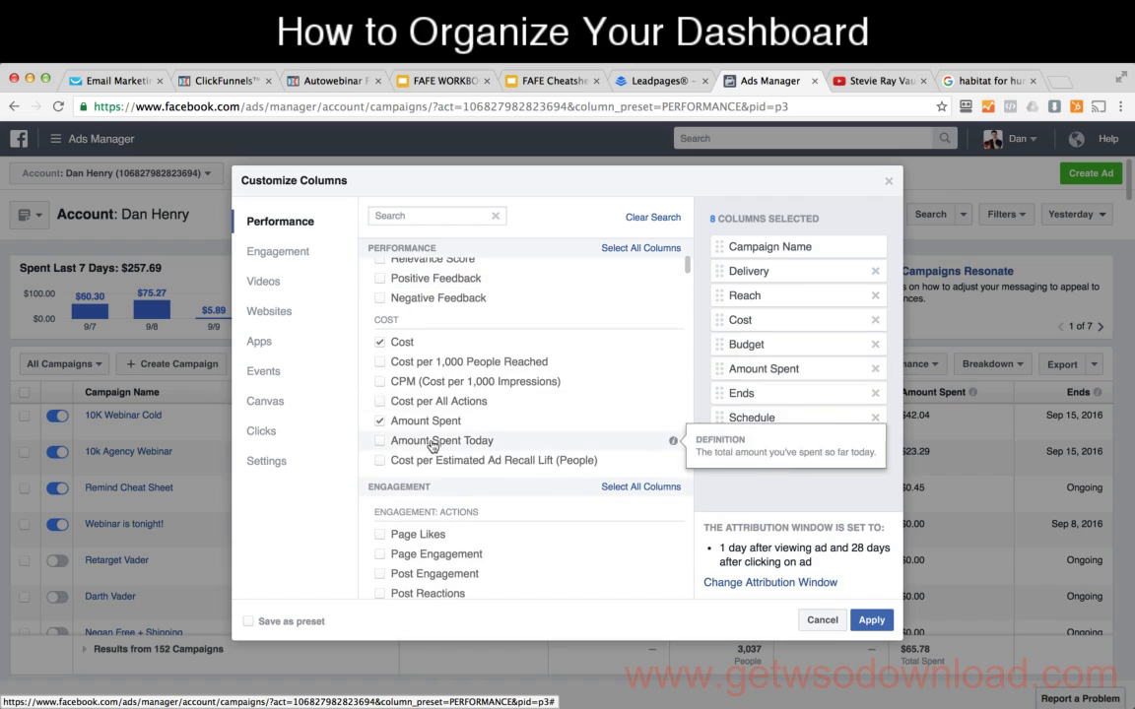
click(381, 341)
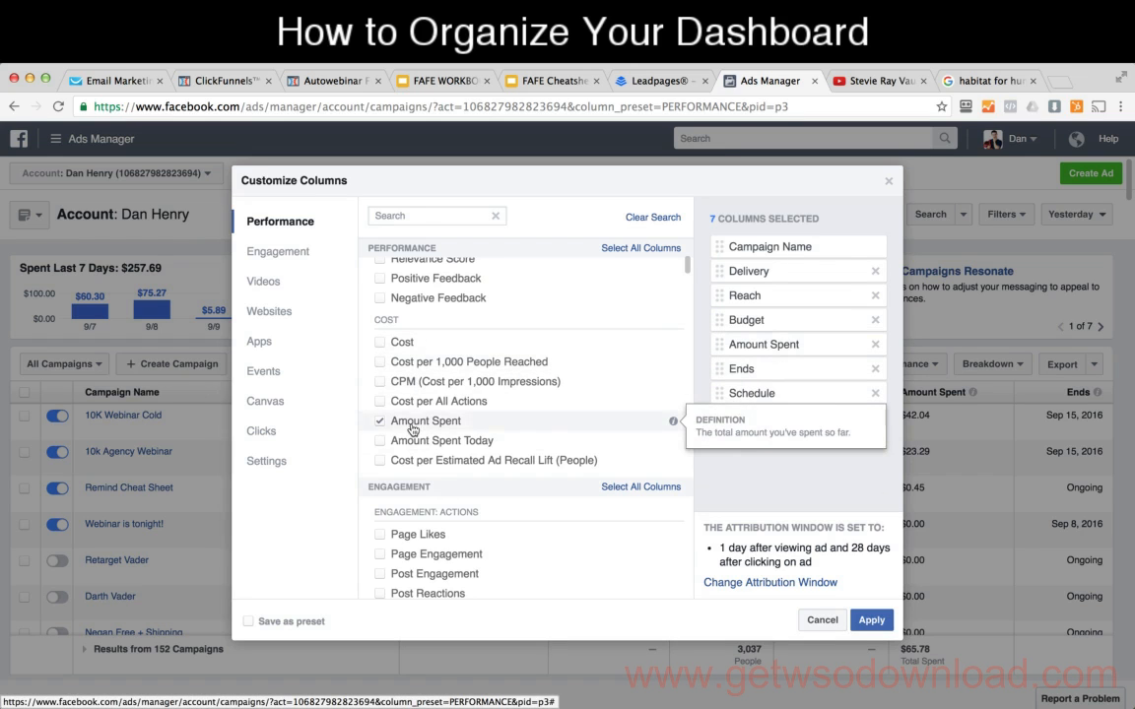
Step: Add the Post Shares engagement metric to the selected columns
scroll(488, 405, down, 5)
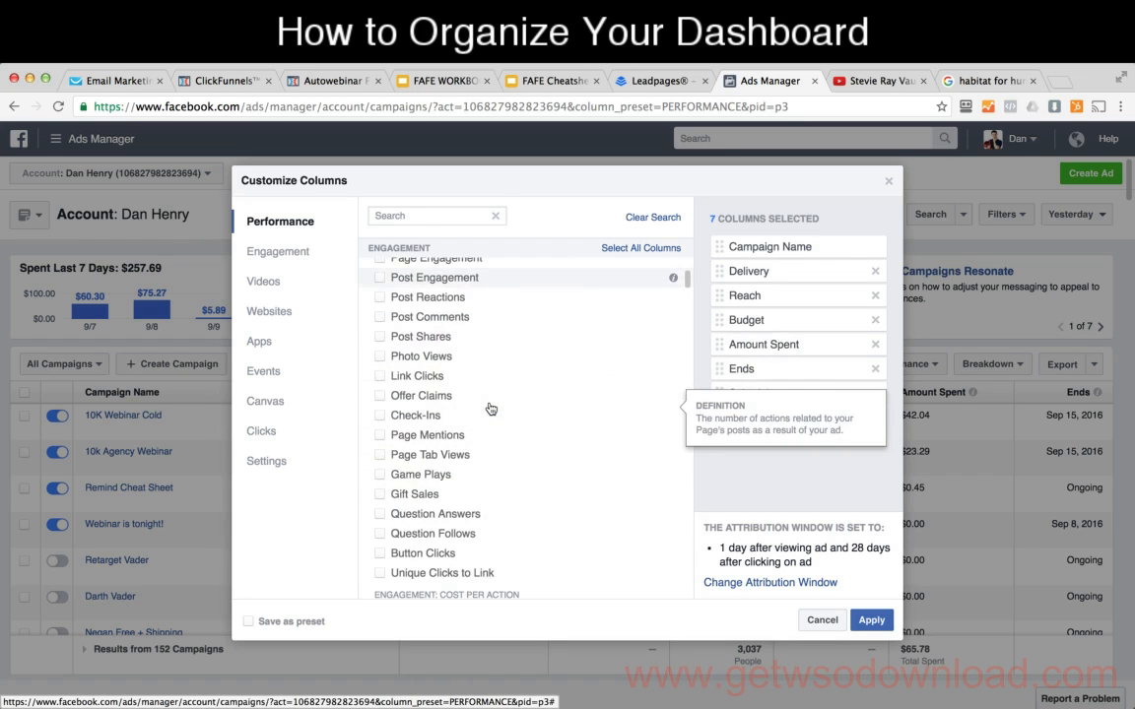
scroll(483, 443, up, 3)
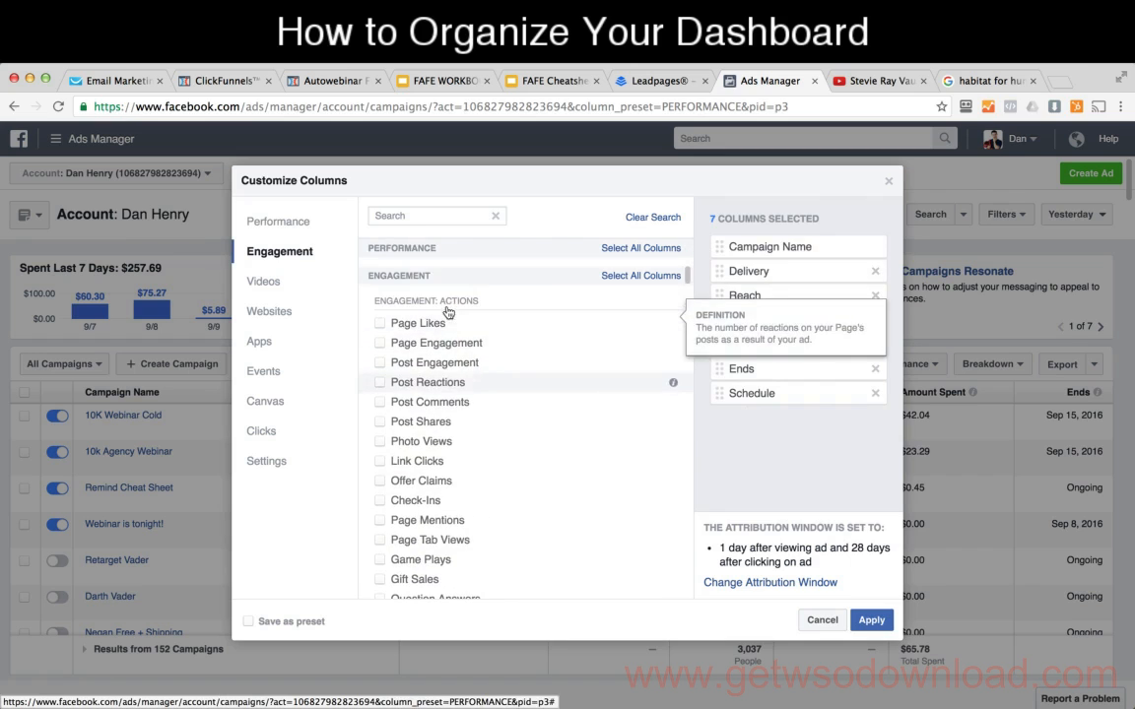
scroll(472, 479, down, 1)
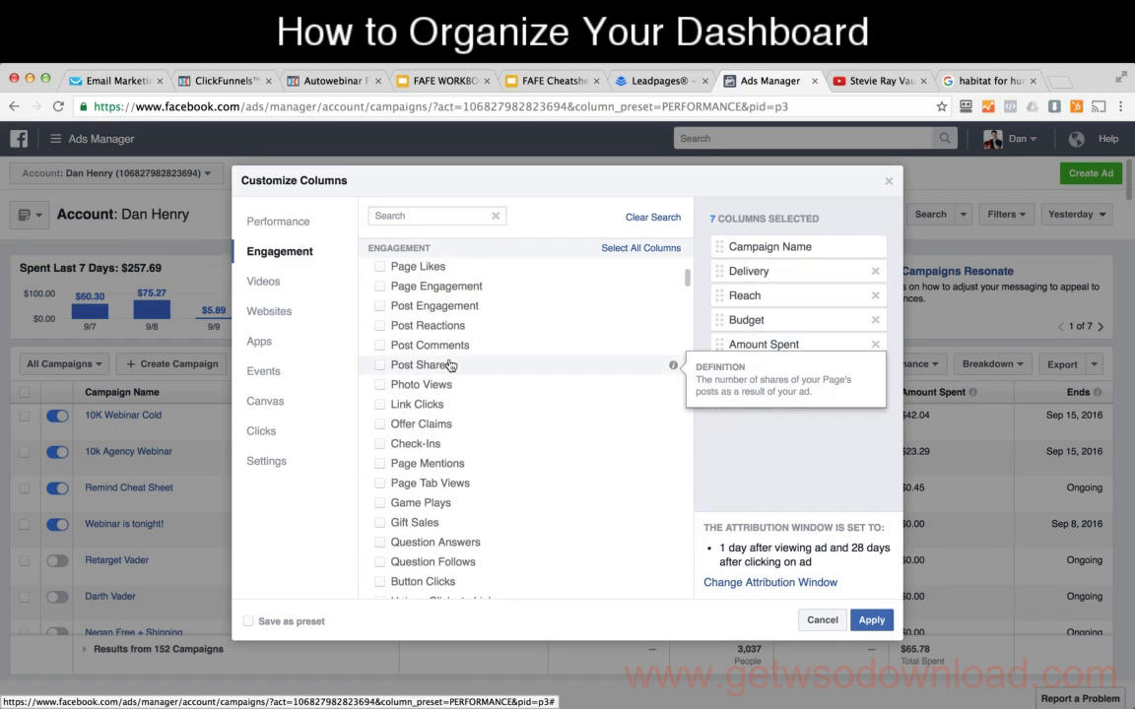
scroll(443, 374, down, 1)
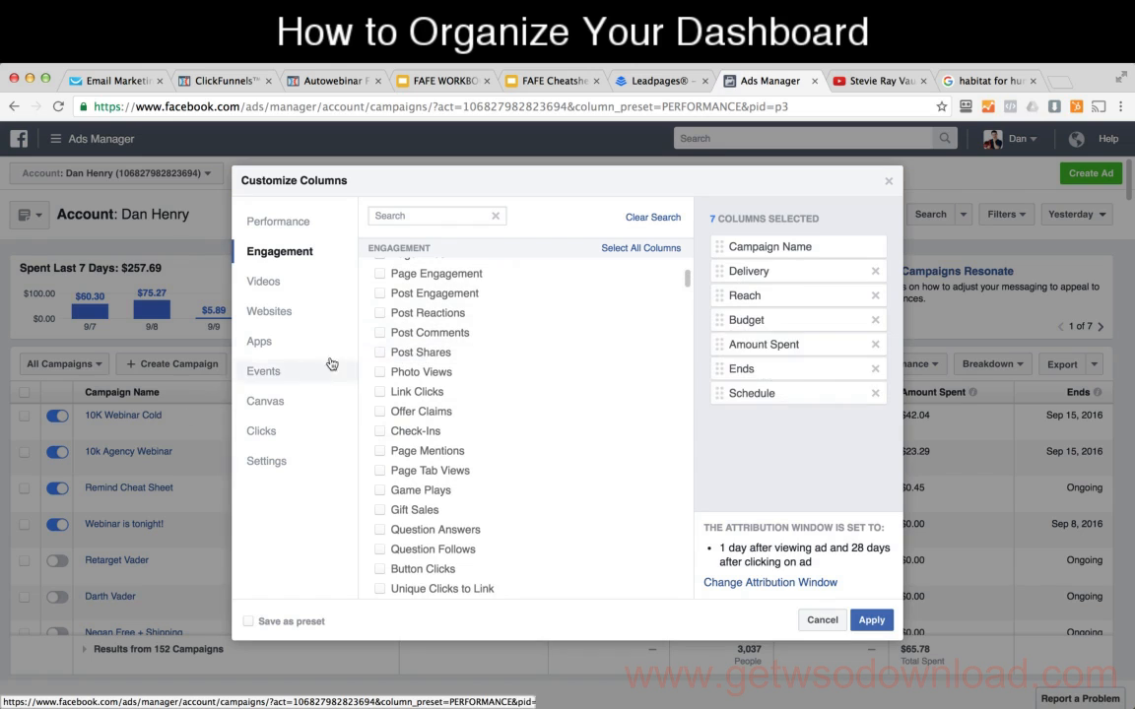
click(380, 354)
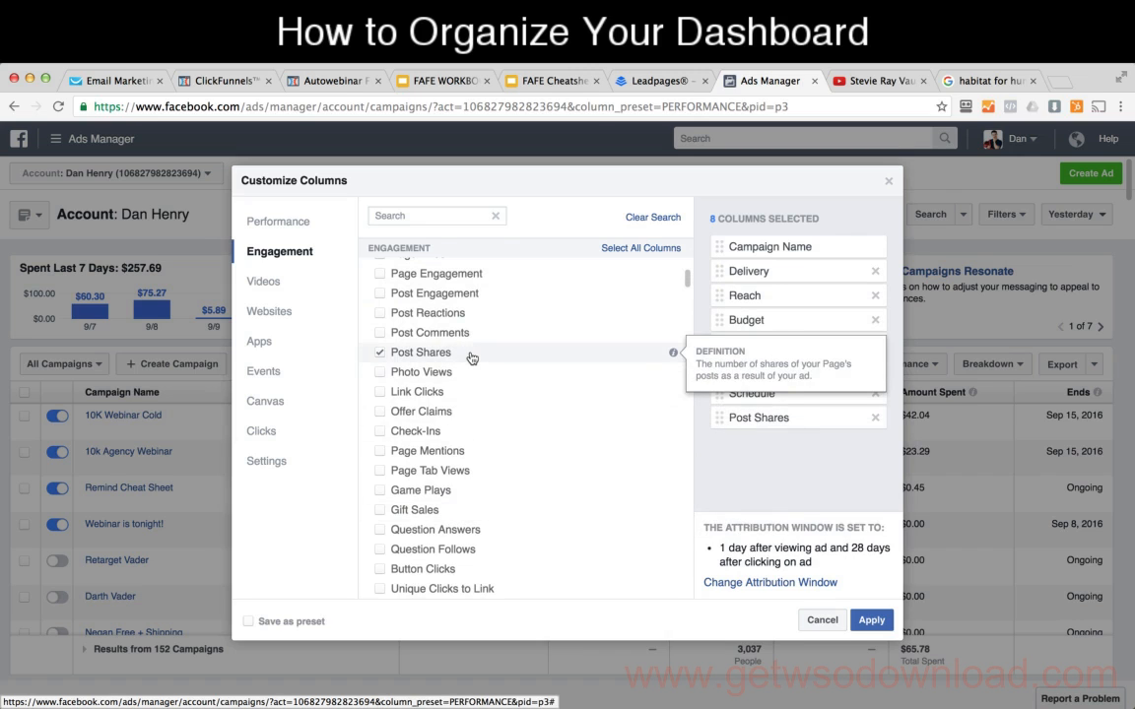
Step: Examine the remaining engagement, cost per action, video and website metrics available as columns
scroll(471, 358, down, 5)
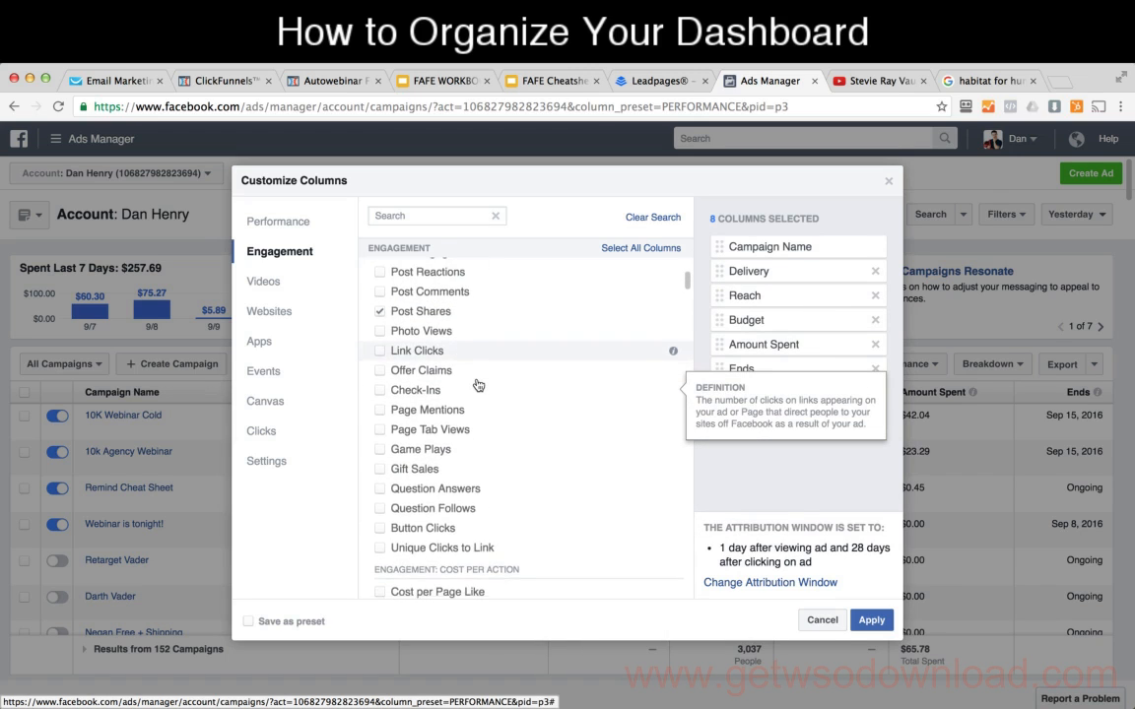
scroll(477, 385, down, 3)
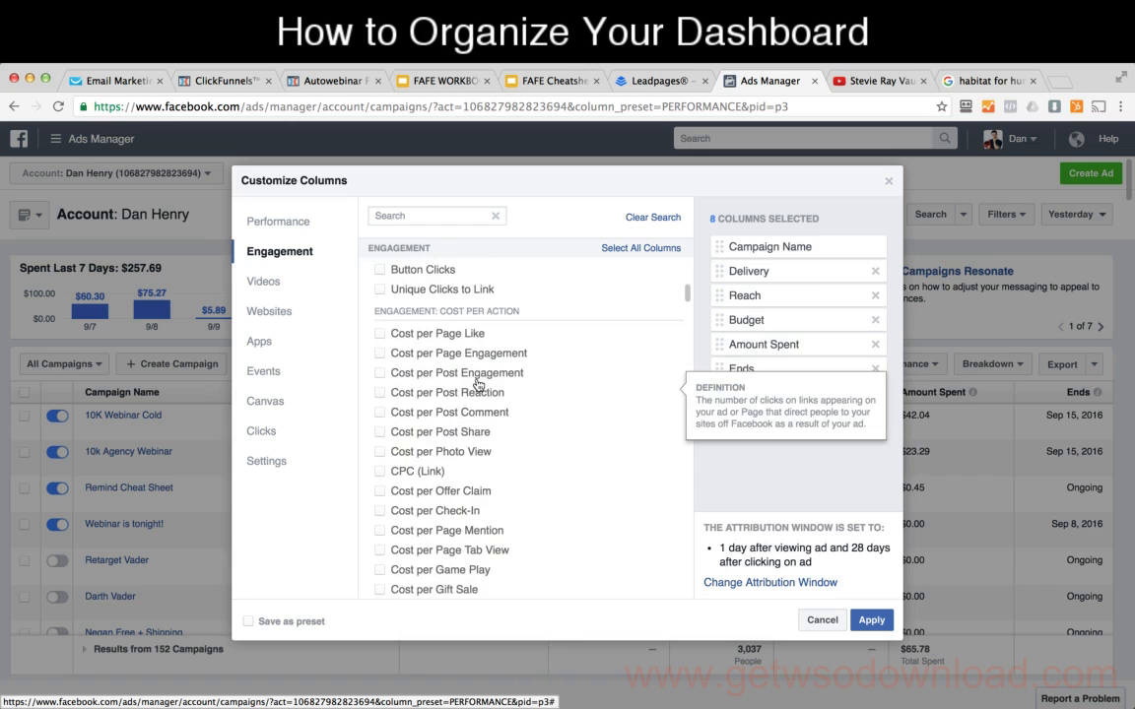
scroll(476, 399, down, 2)
scroll(477, 406, down, 2)
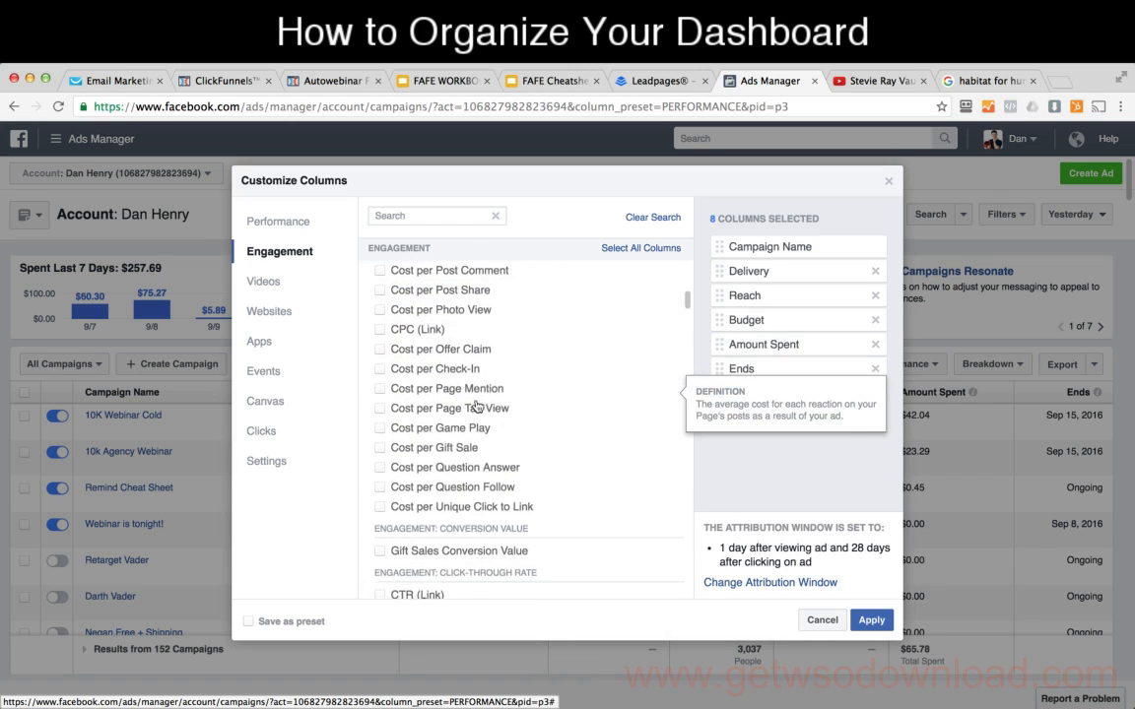
scroll(474, 410, up, 6)
scroll(473, 414, down, 2)
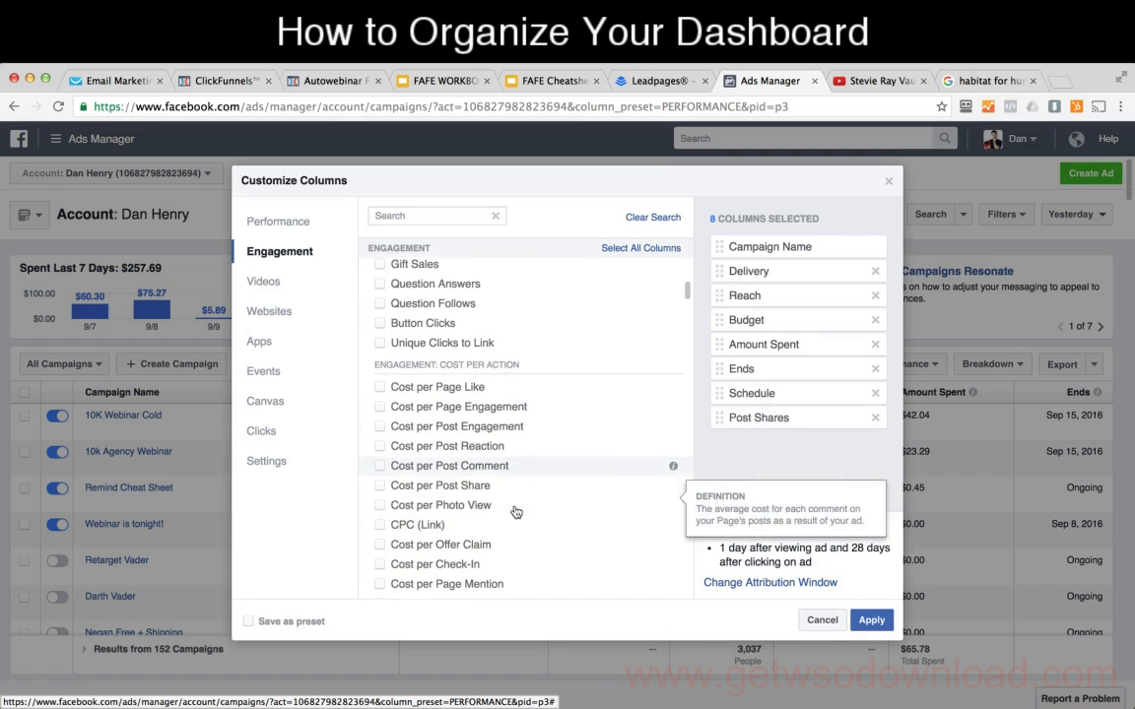
scroll(501, 431, down, 10)
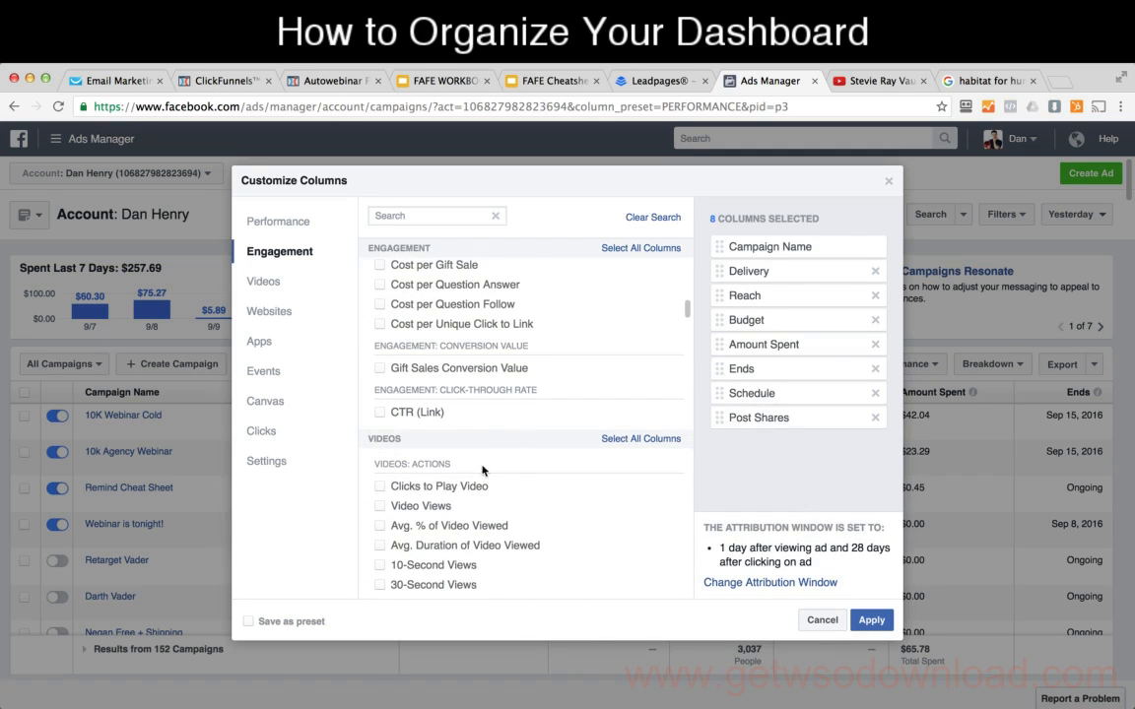
scroll(512, 442, down, 4)
scroll(512, 442, up, 4)
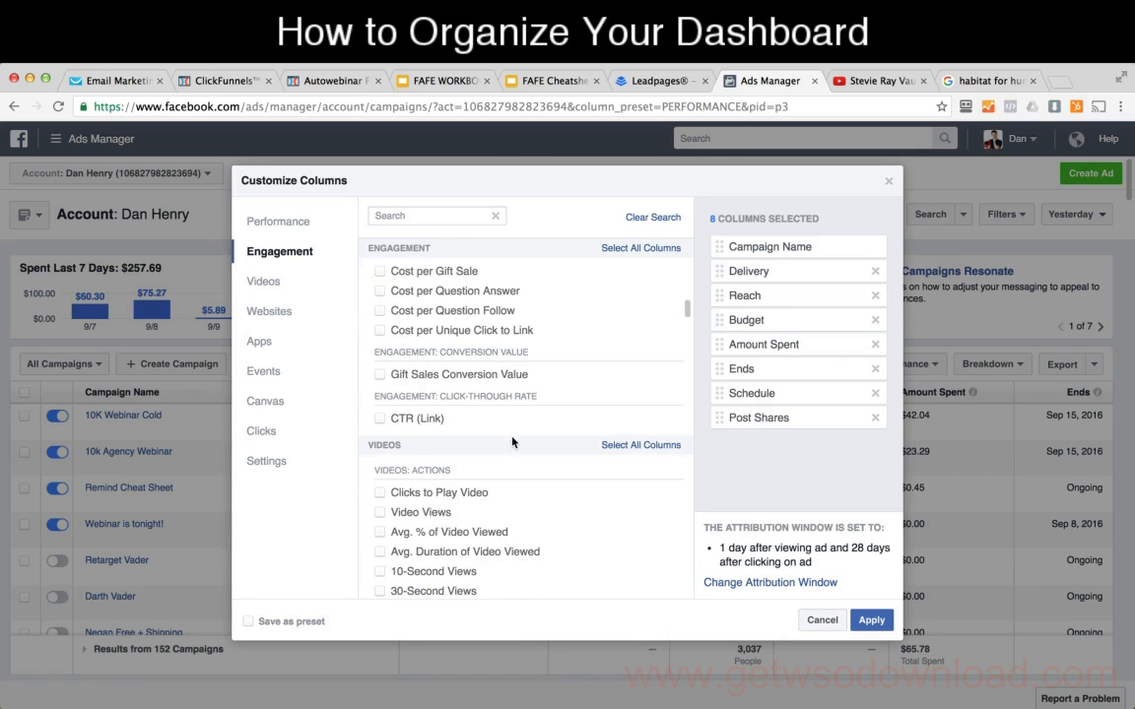
scroll(443, 492, down, 5)
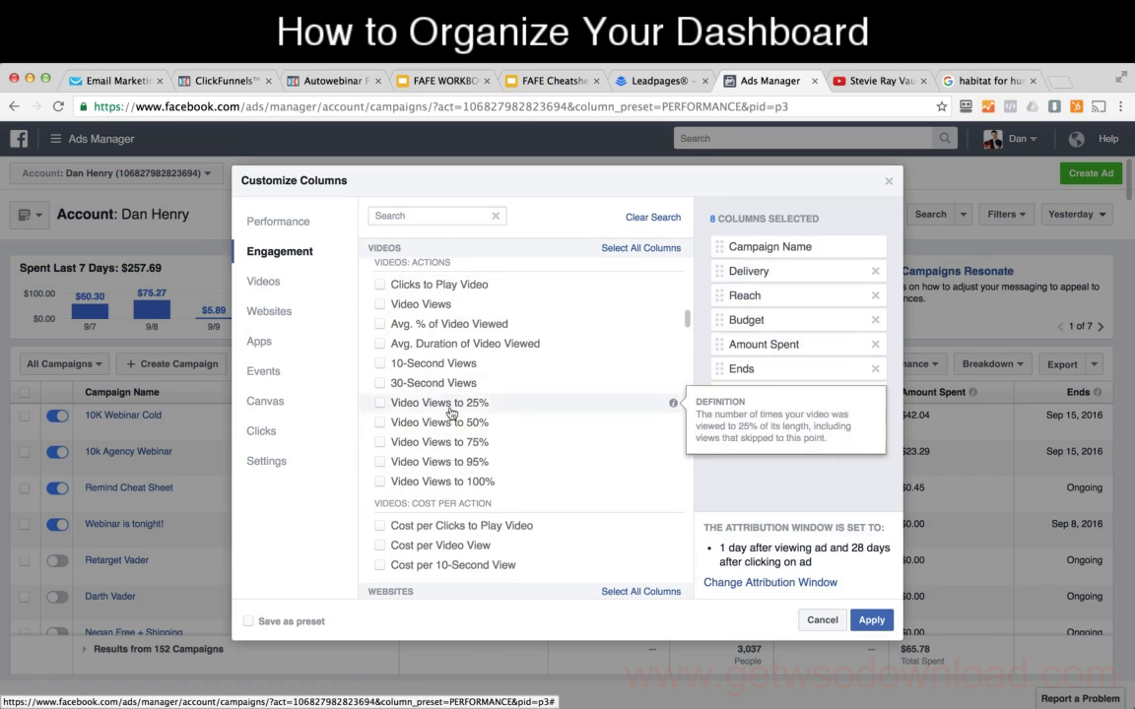
scroll(453, 443, down, 4)
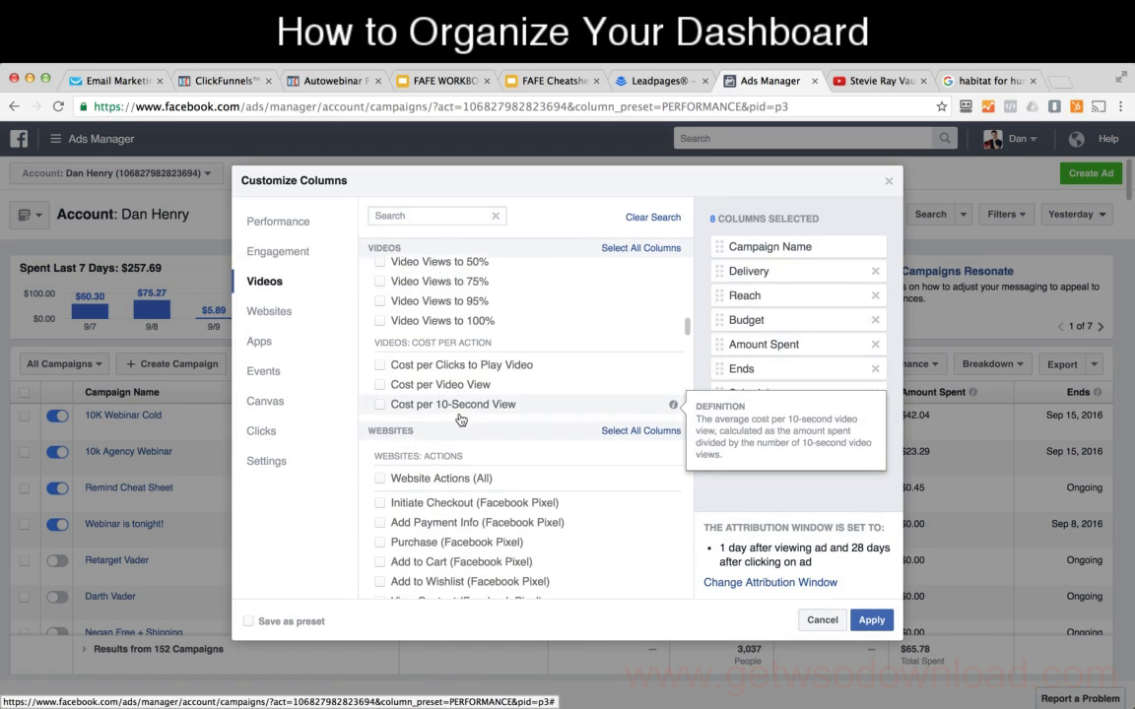
scroll(456, 399, down, 1)
scroll(479, 492, down, 5)
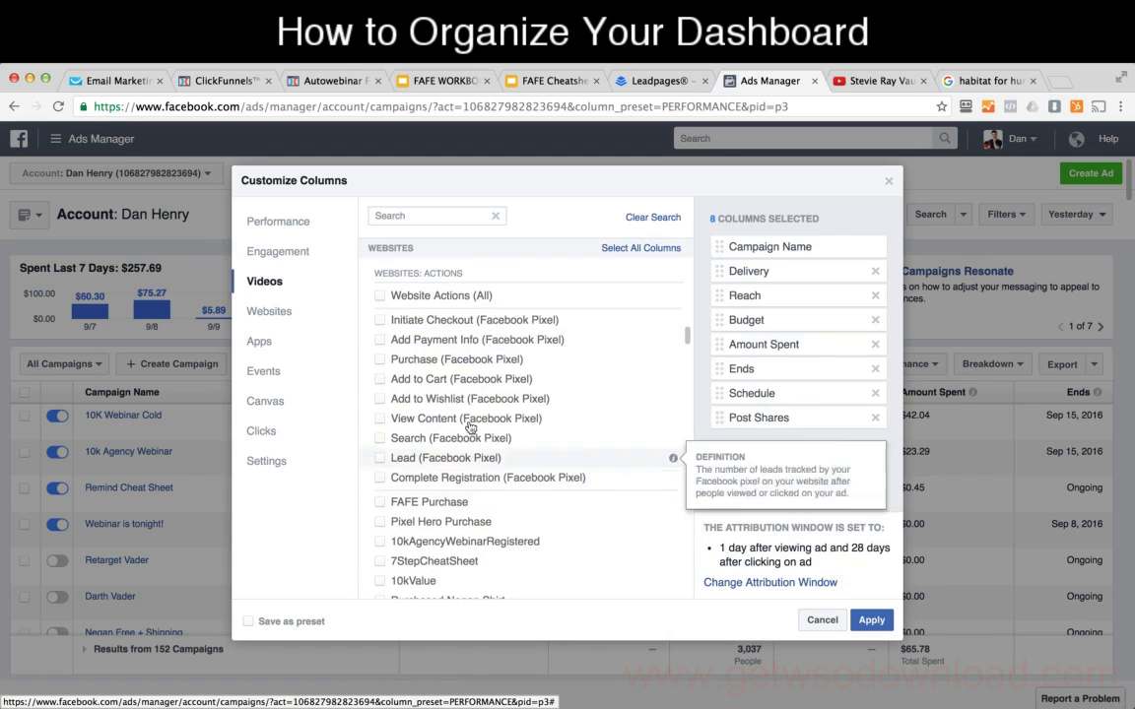
scroll(469, 398, down, 1)
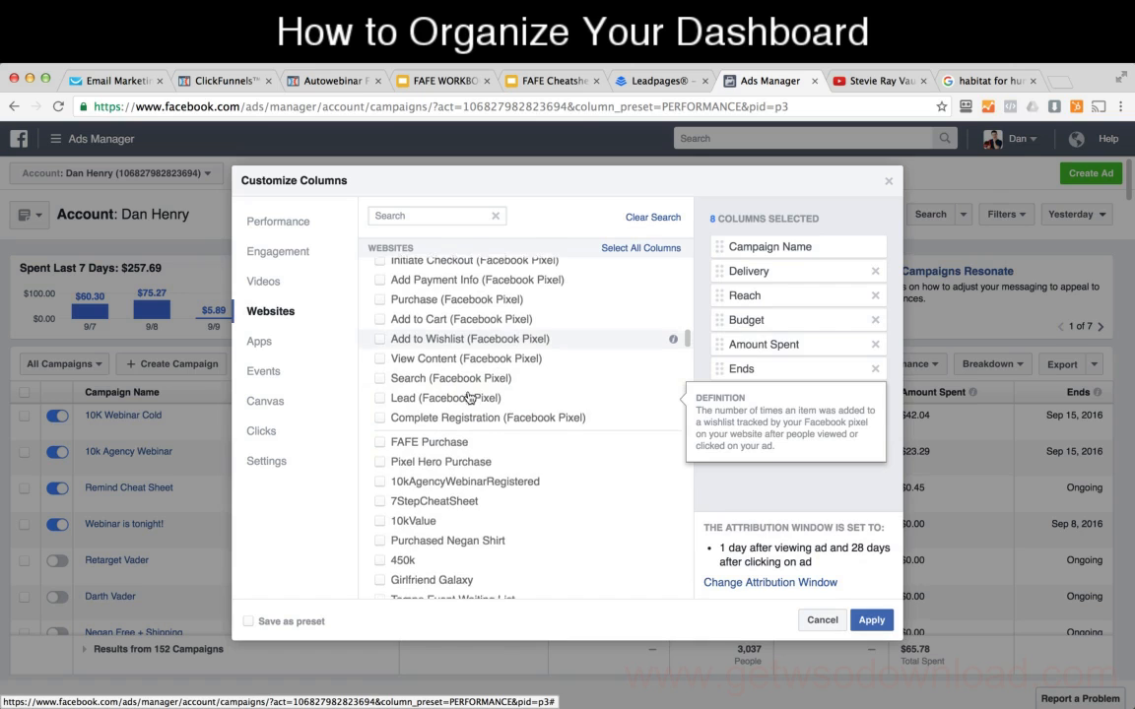
scroll(469, 398, up, 1)
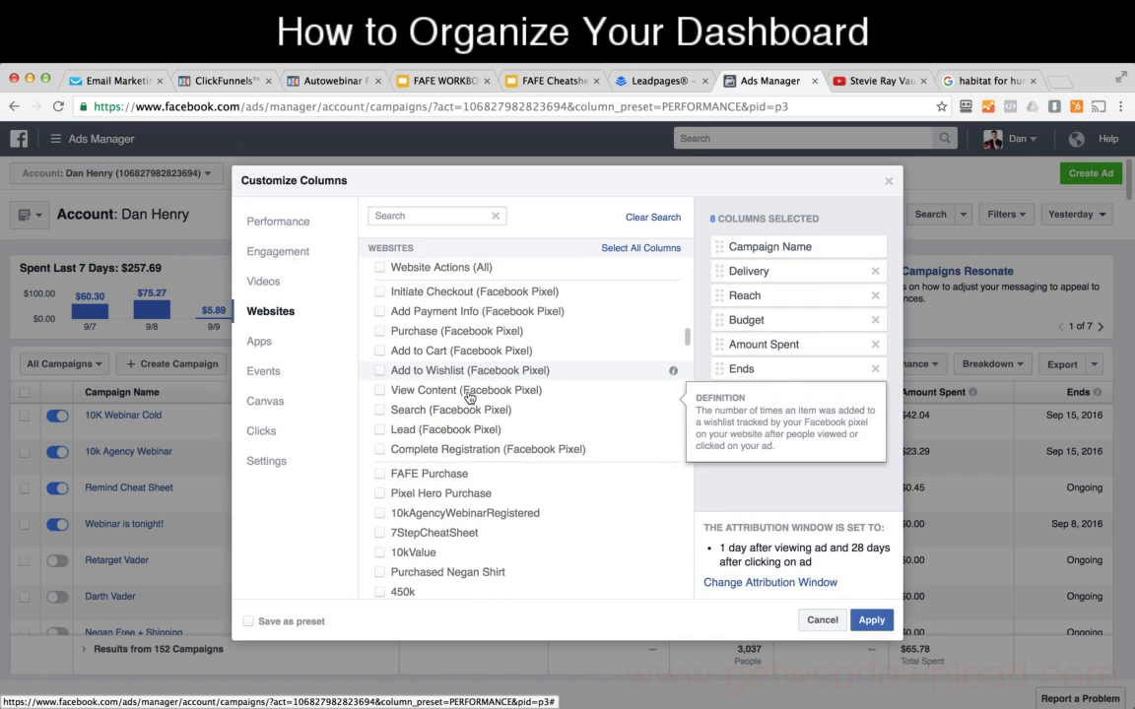
Step: Add the Pixel Hero Purchase, FAFE Purchase and 10kAgencyWebinarRegistered website metrics to the selected columns
click(381, 494)
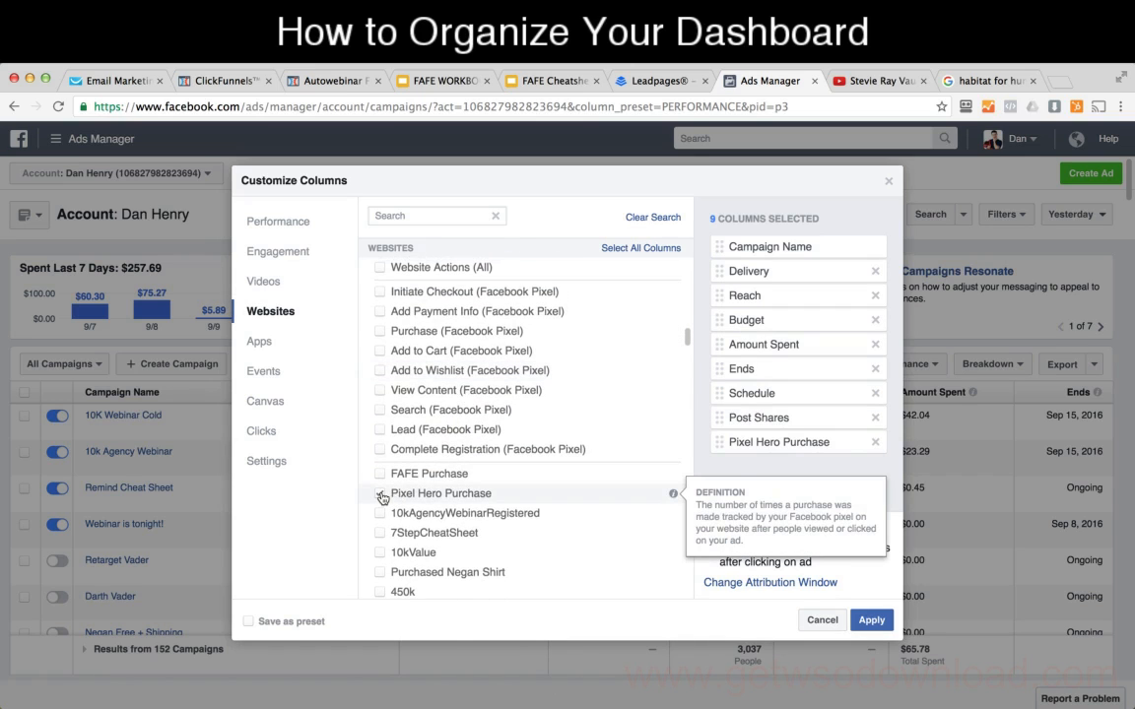
click(381, 475)
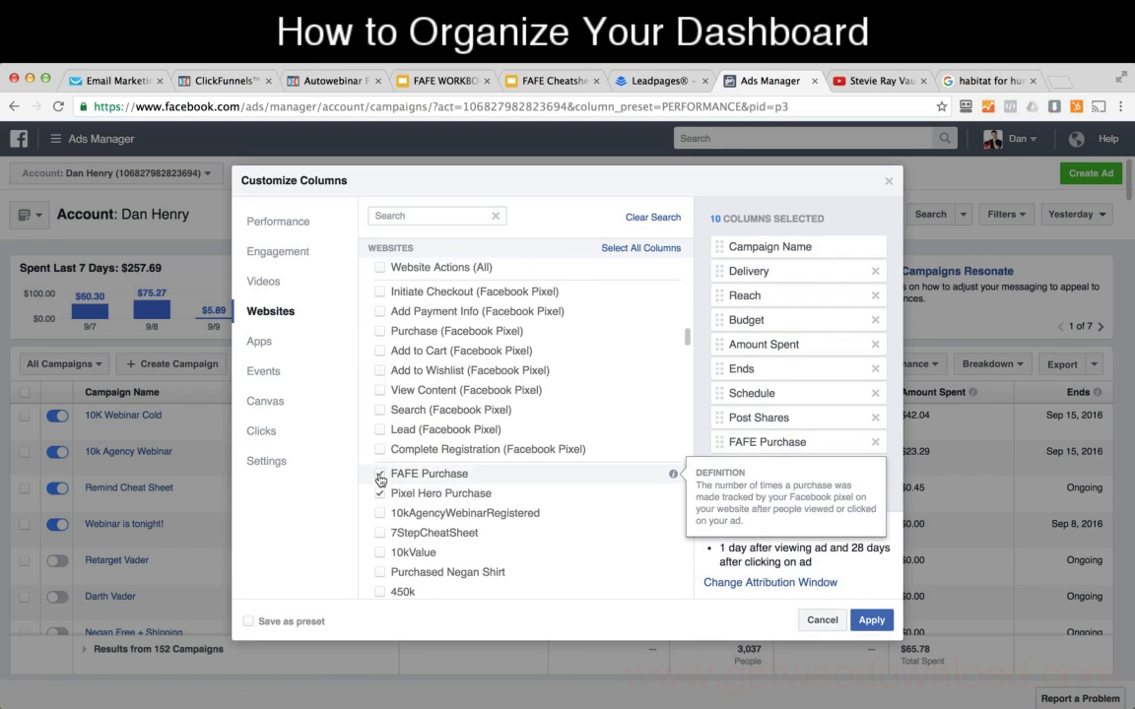
click(381, 513)
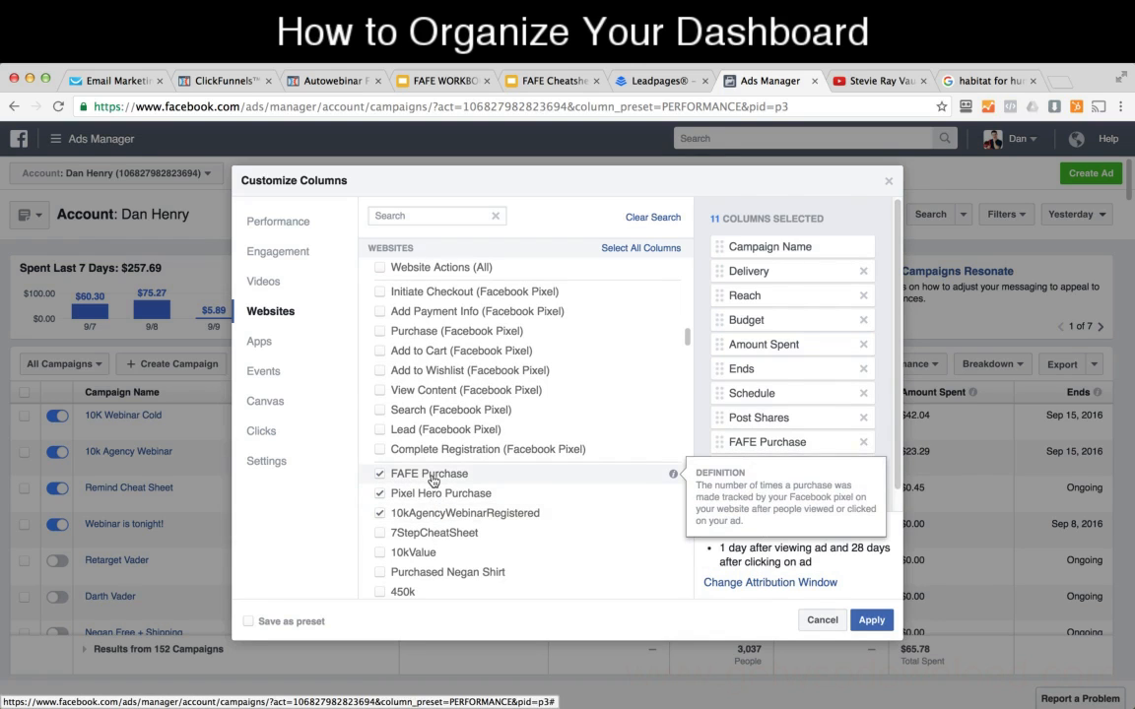
click(439, 494)
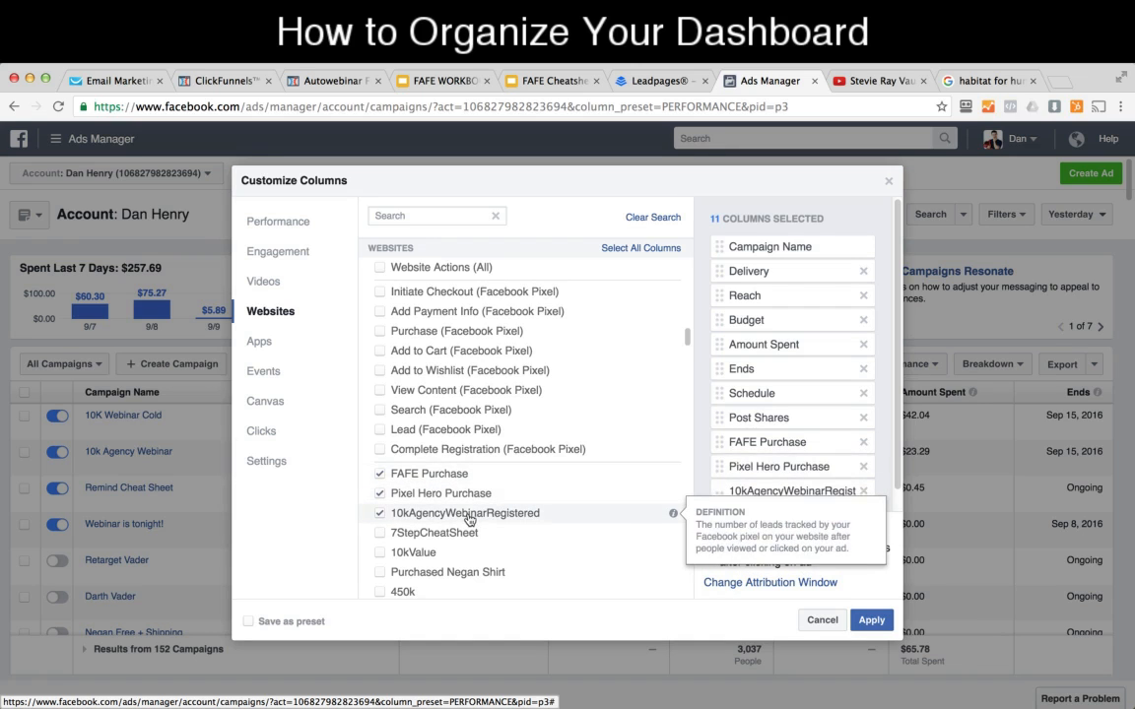
Step: Add the Cost per 10kAgencyWebinarRegistered website metric to the selected columns
scroll(482, 500, down, 5)
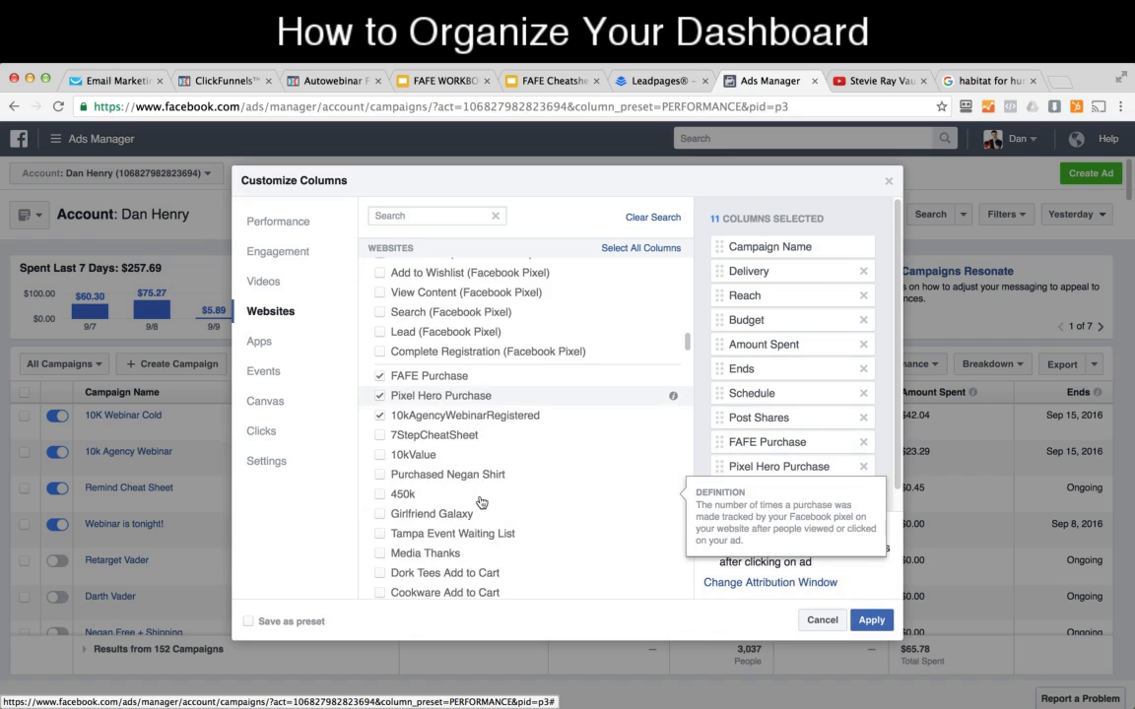
scroll(482, 501, down, 10)
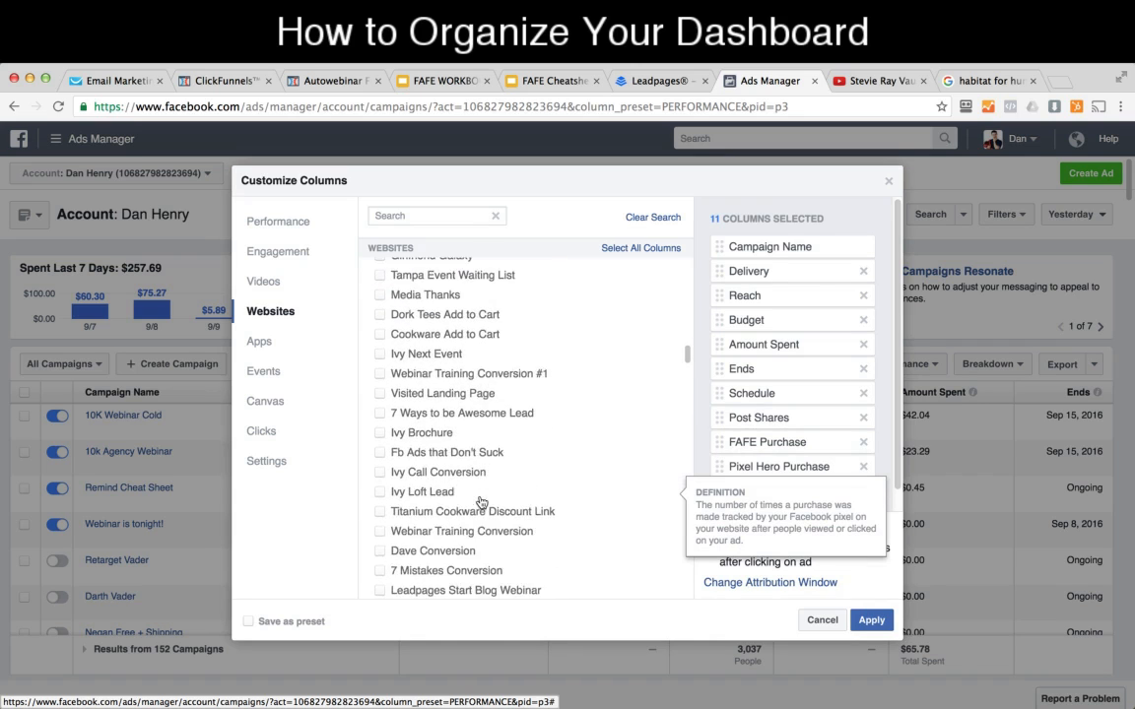
scroll(482, 501, down, 7)
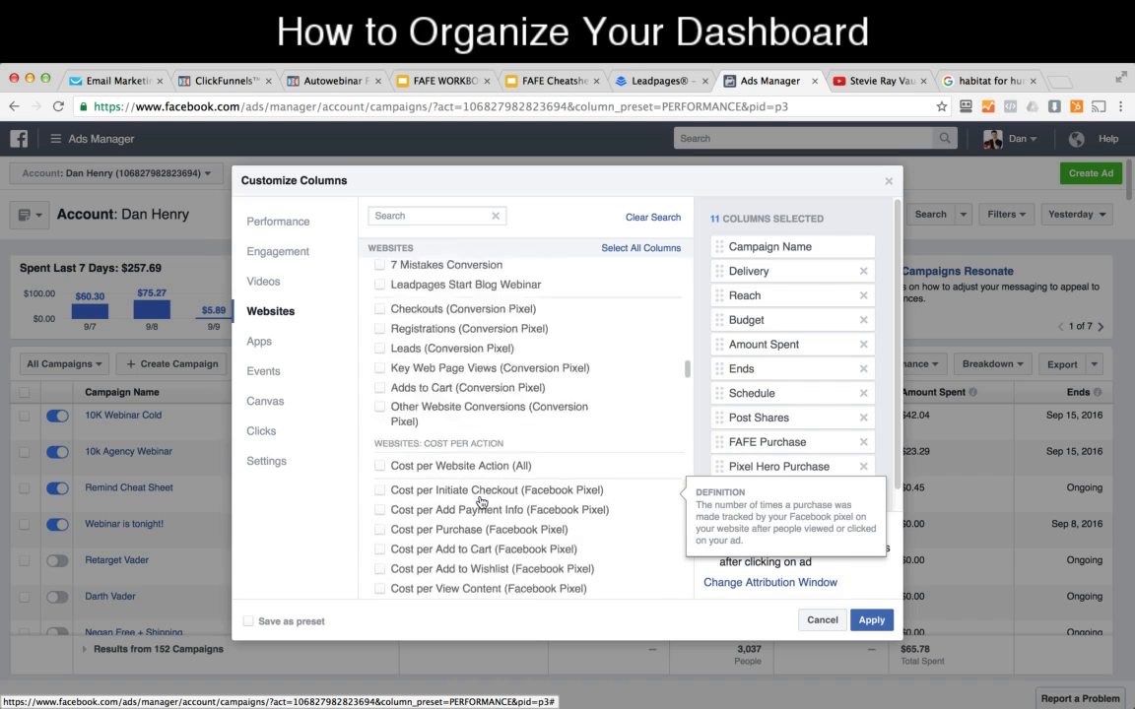
scroll(482, 502, down, 5)
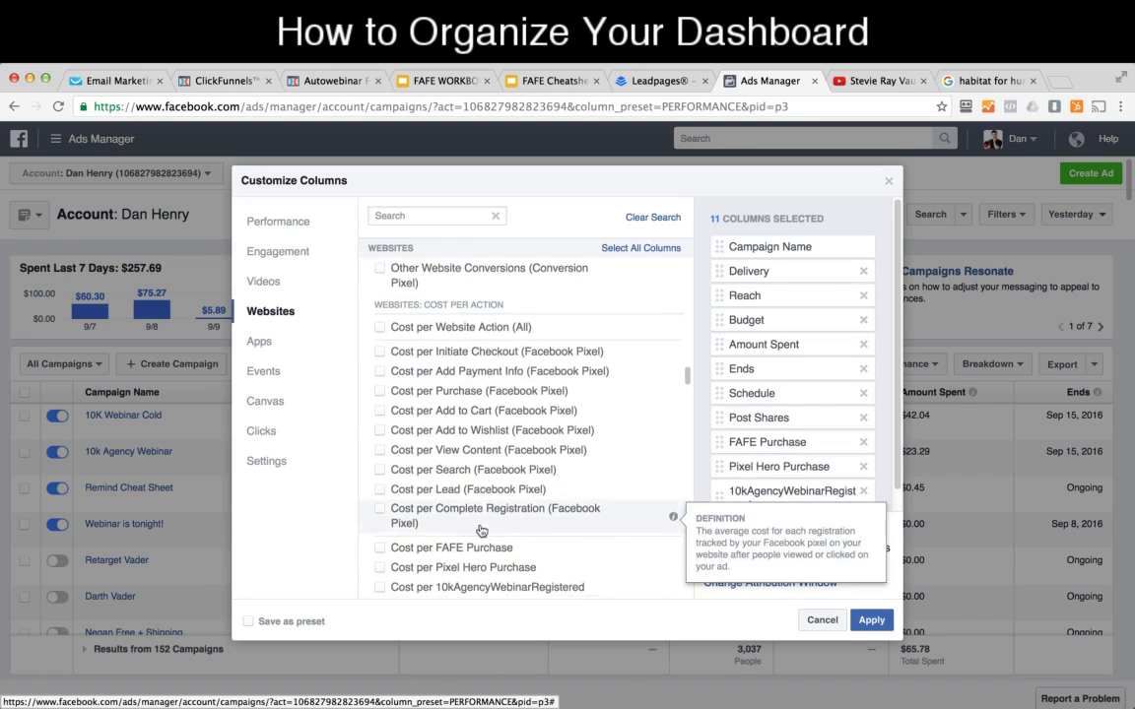
scroll(480, 530, down, 3)
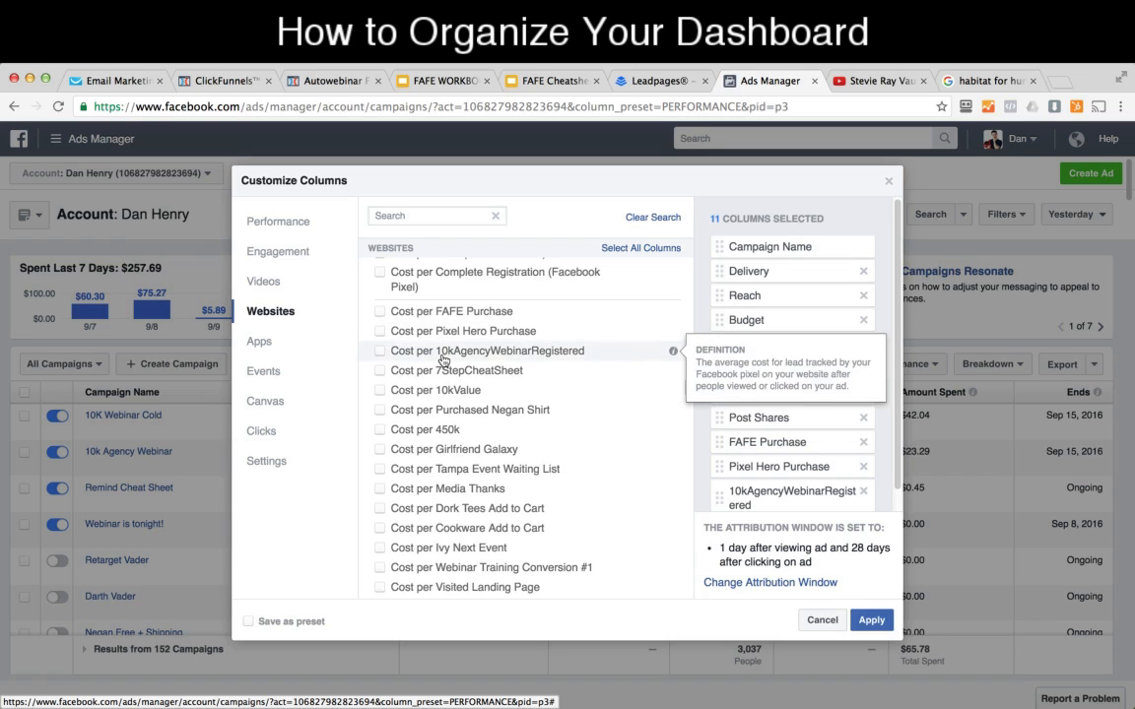
click(379, 350)
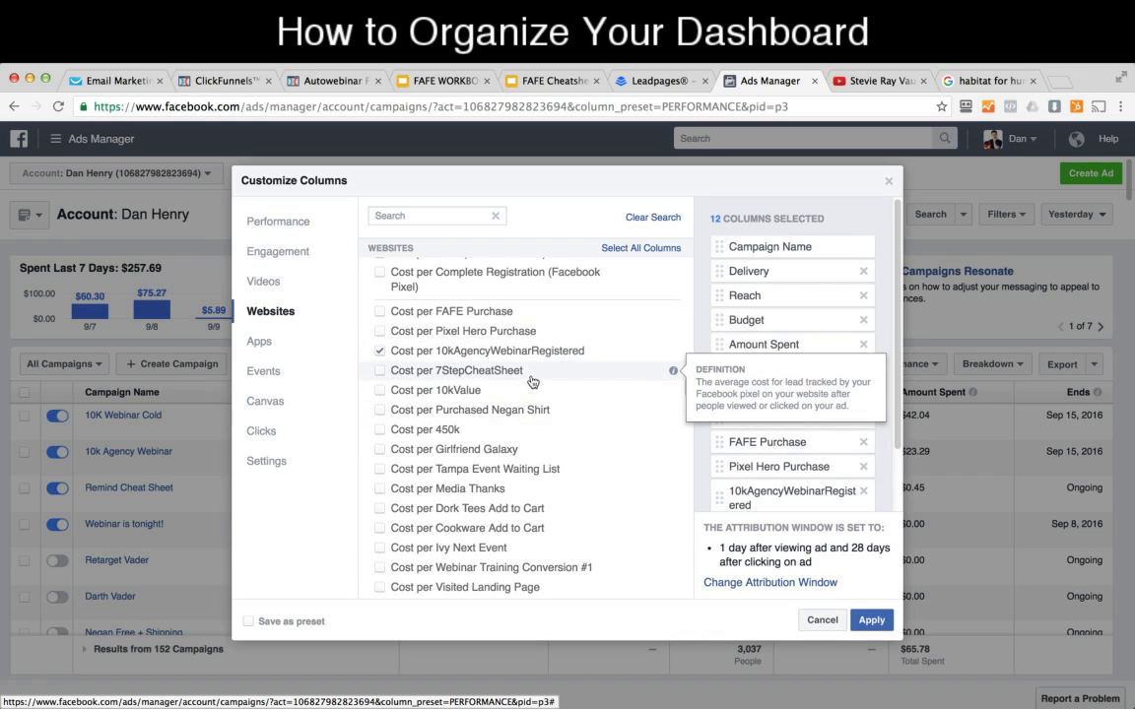
Step: Add the FAFE Purchase Conversion Value and Pixel Hero Purchase Conversion Value metrics to the selected columns
scroll(529, 393, down, 3)
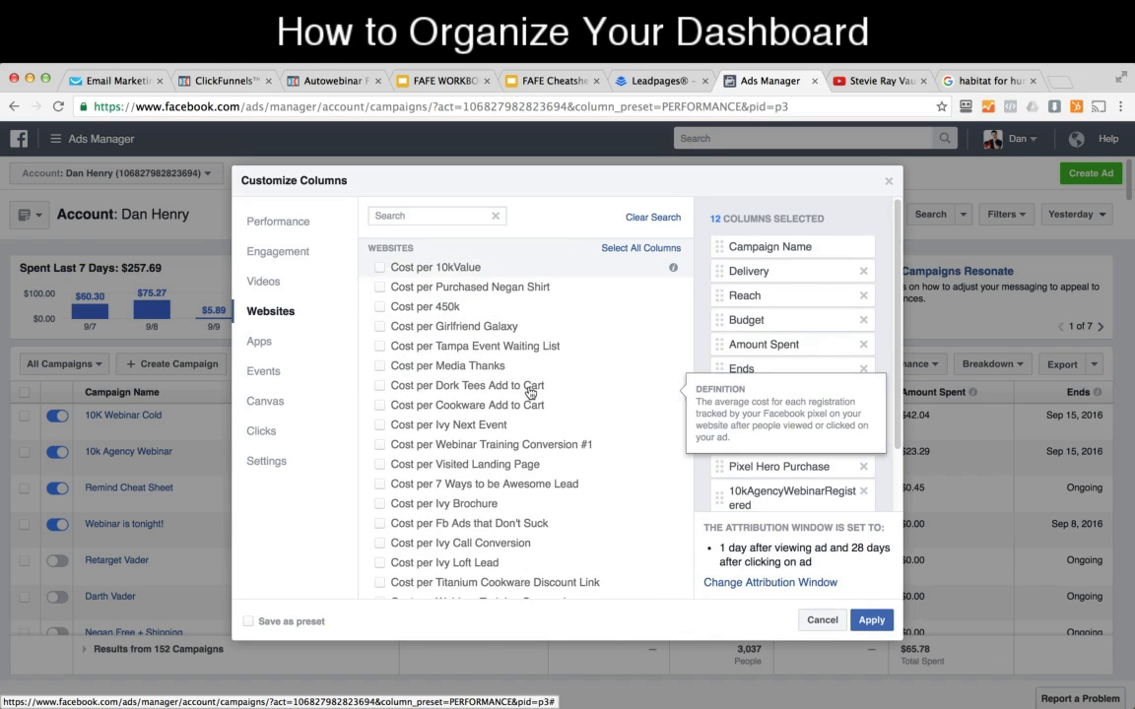
scroll(529, 393, down, 12)
scroll(529, 393, down, 7)
scroll(529, 393, down, 3)
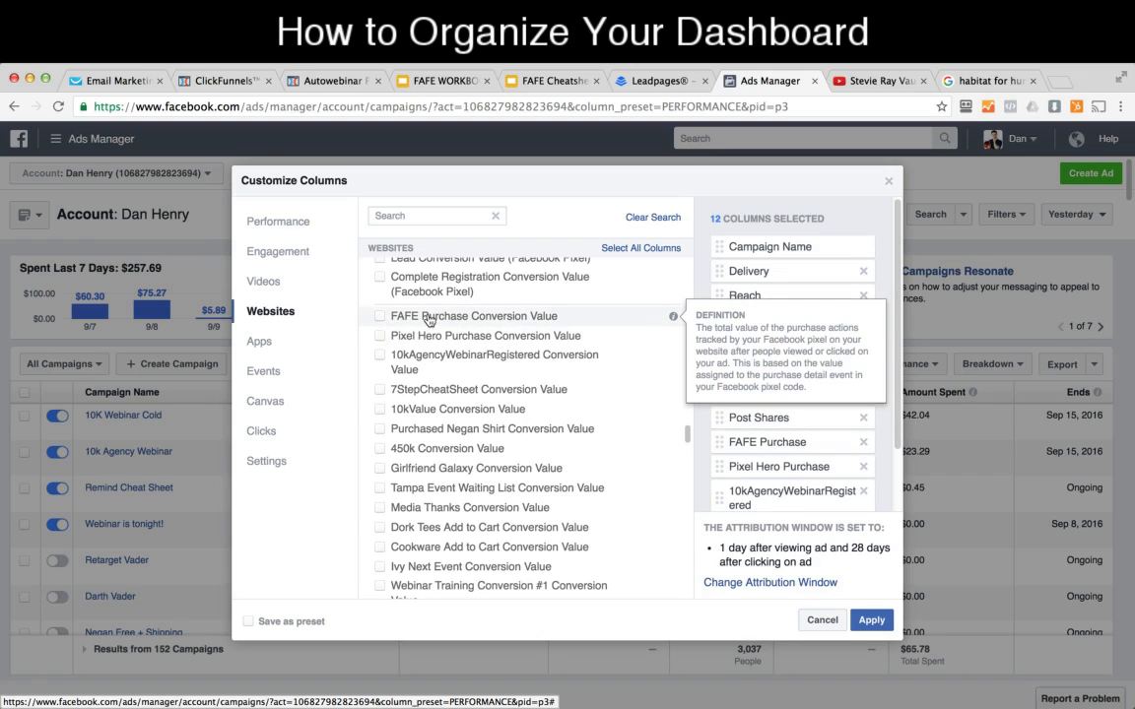
click(380, 316)
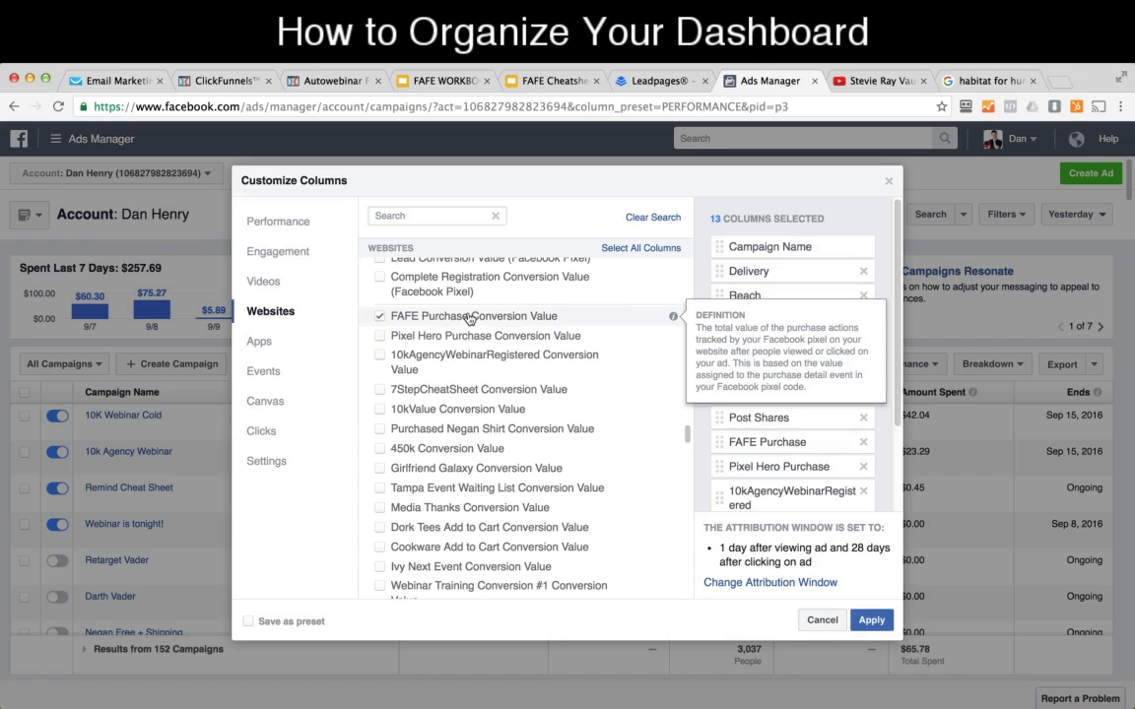
click(381, 337)
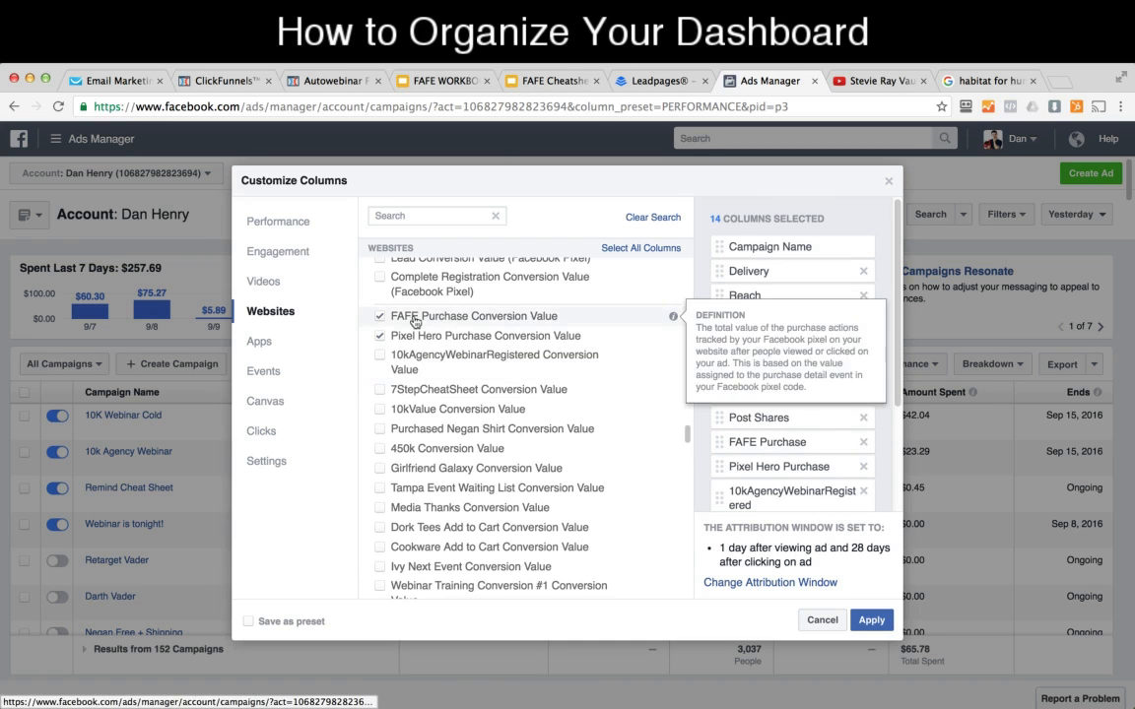
Step: Examine the remaining website conversion value, apps, events, canvas, clicks and settings metrics available as columns
scroll(512, 335, down, 3)
scroll(513, 343, down, 4)
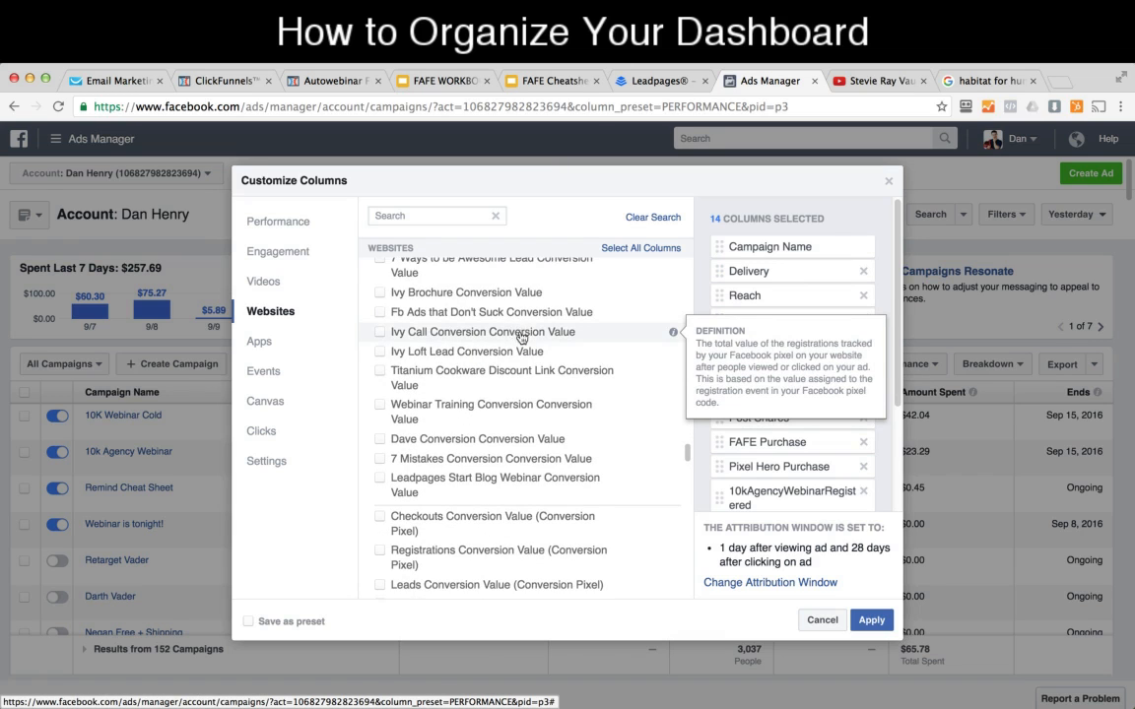
scroll(521, 337, down, 2)
scroll(526, 405, down, 5)
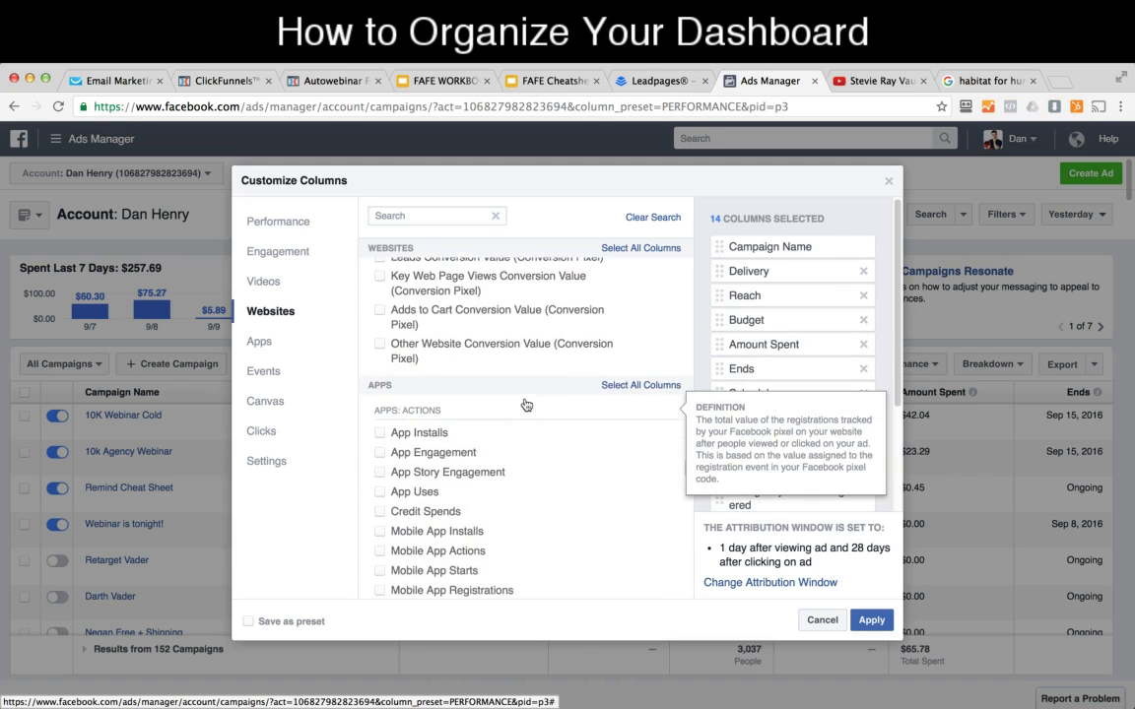
scroll(526, 405, down, 12)
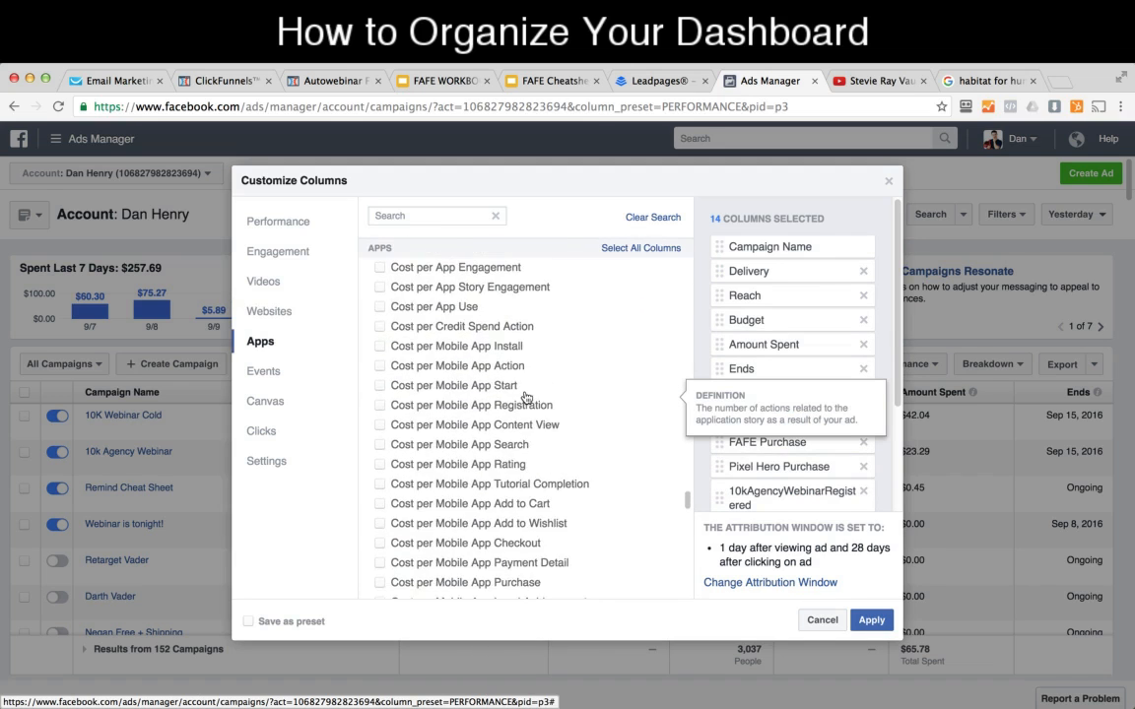
scroll(525, 398, down, 12)
scroll(503, 400, down, 15)
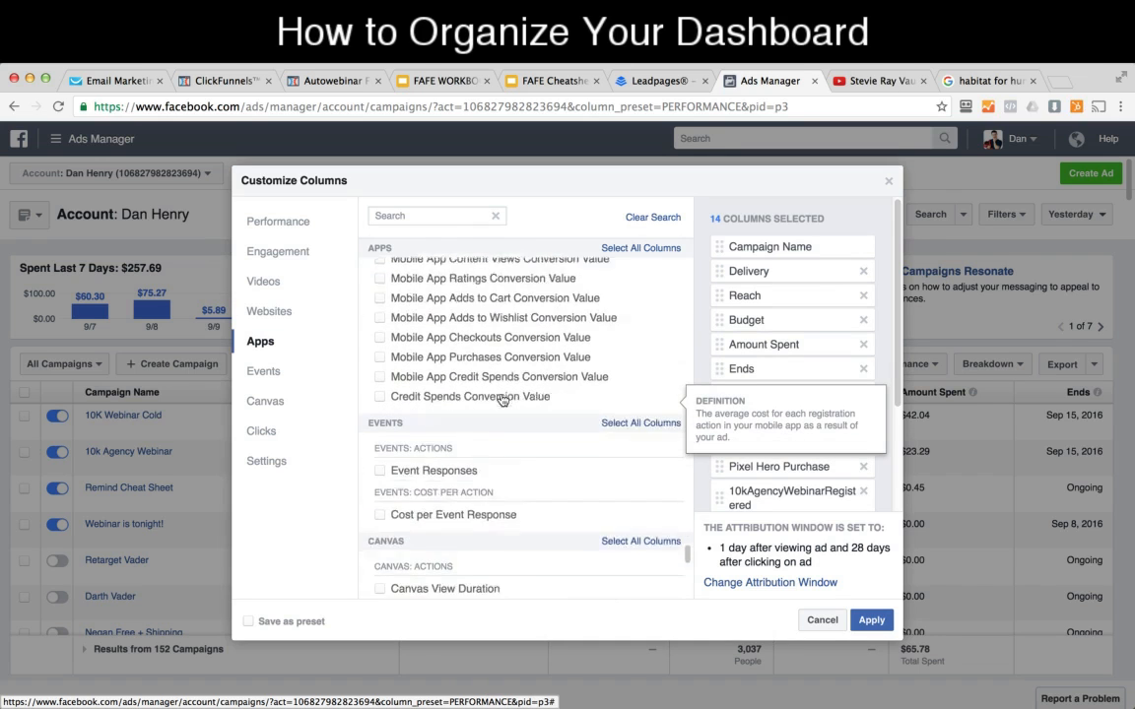
scroll(503, 399, down, 2)
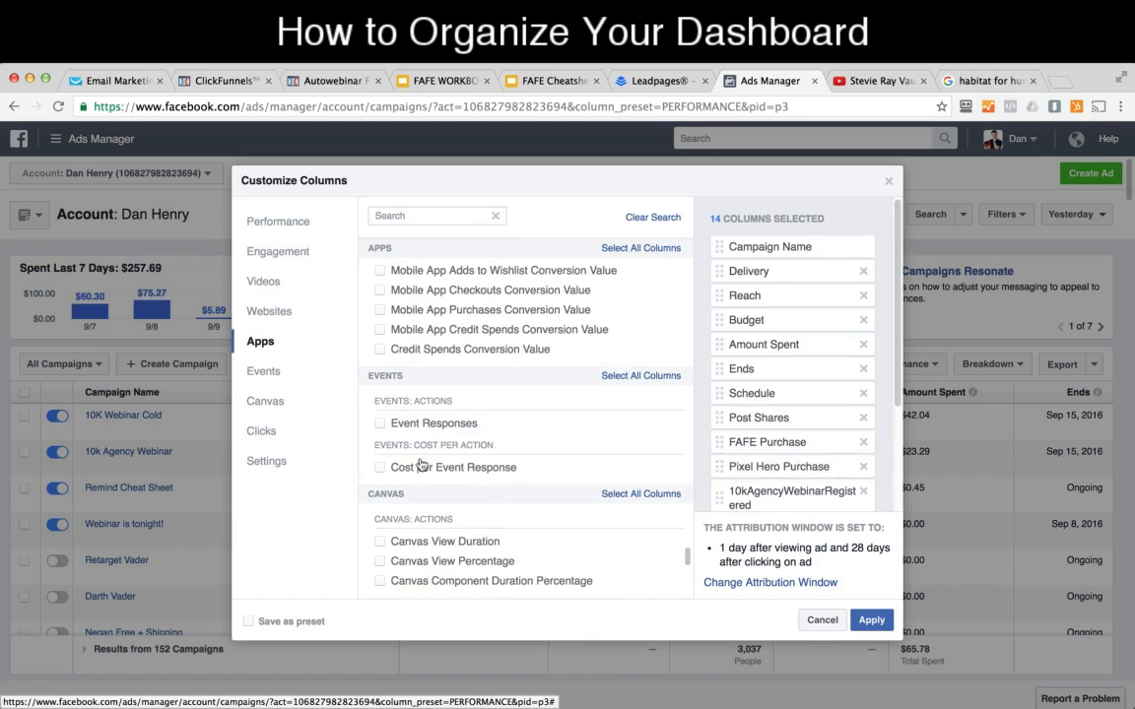
scroll(422, 464, down, 9)
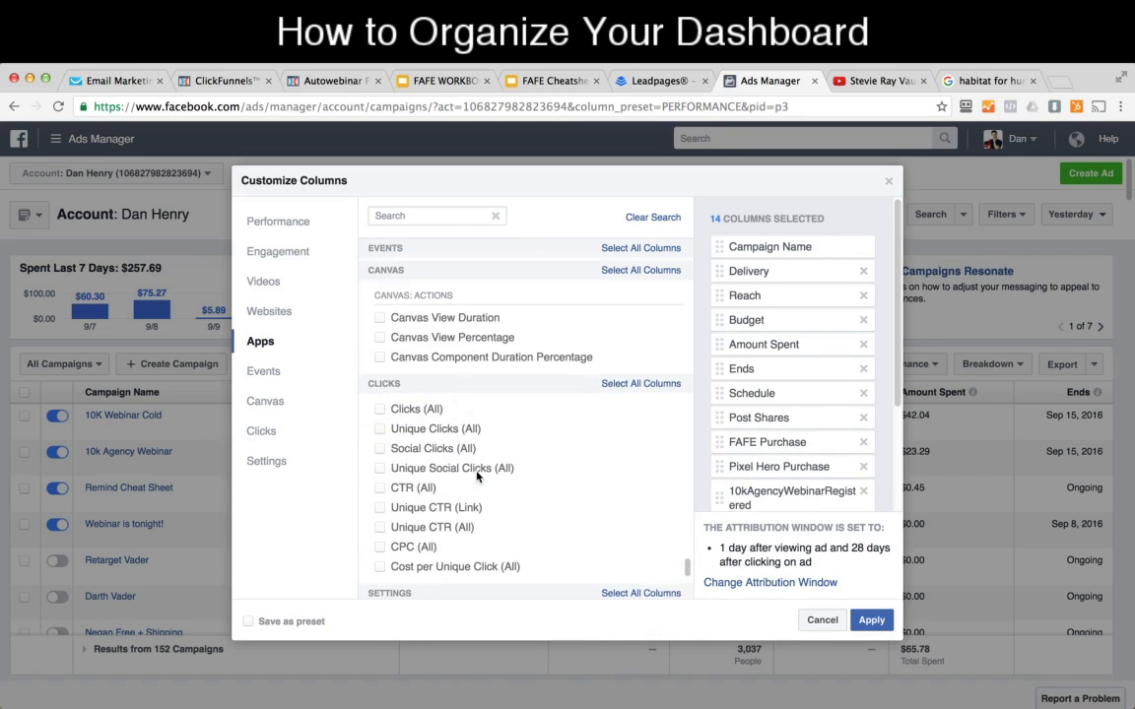
scroll(477, 477, down, 4)
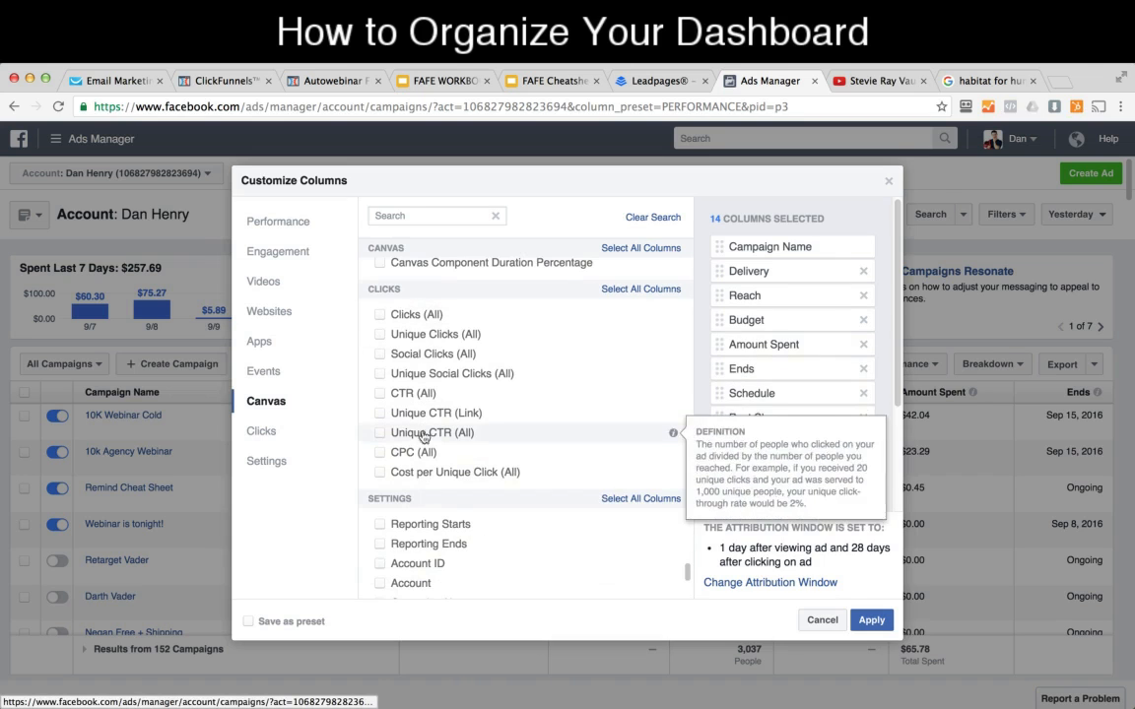
scroll(453, 393, down, 5)
scroll(462, 393, down, 9)
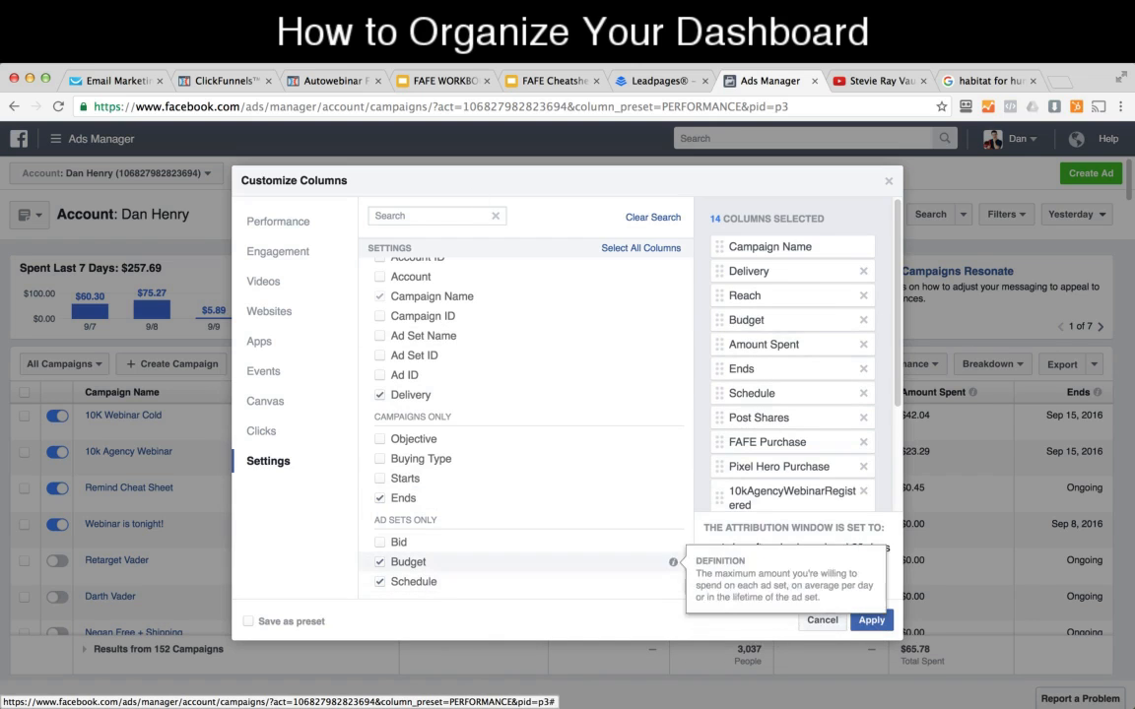
Step: Apply the customized column selection and check the new metric columns in the campaign table
click(871, 619)
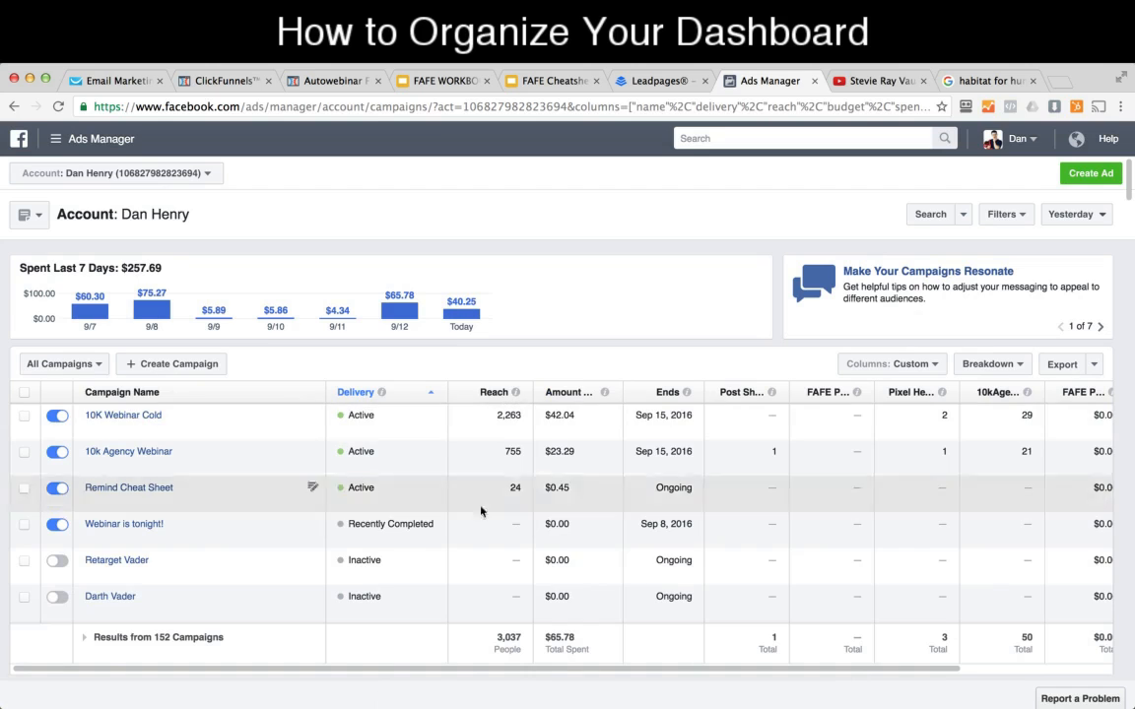
drag(413, 668, 473, 650)
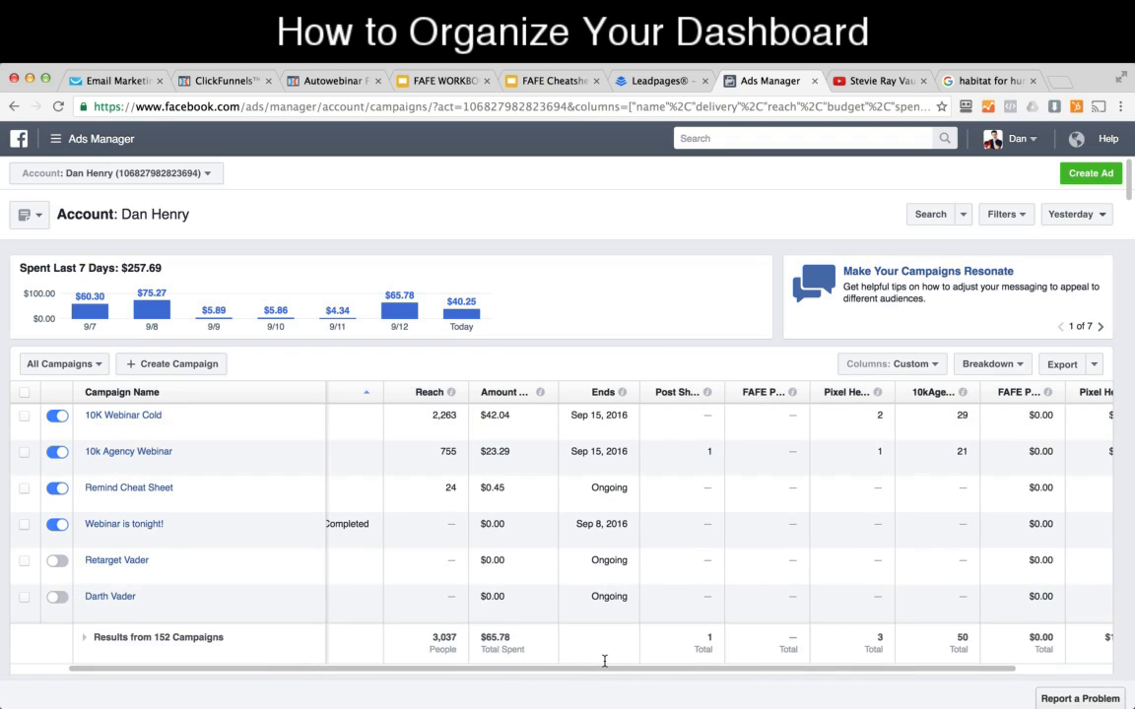
drag(597, 669, 693, 652)
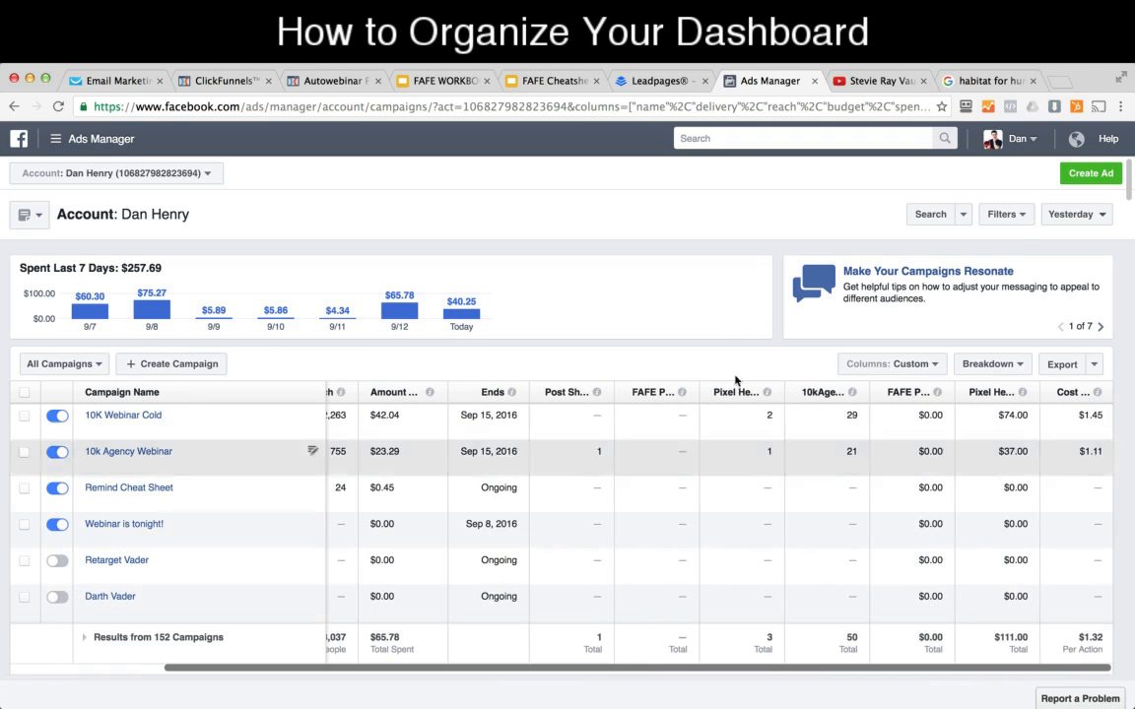
mouse_move(595, 393)
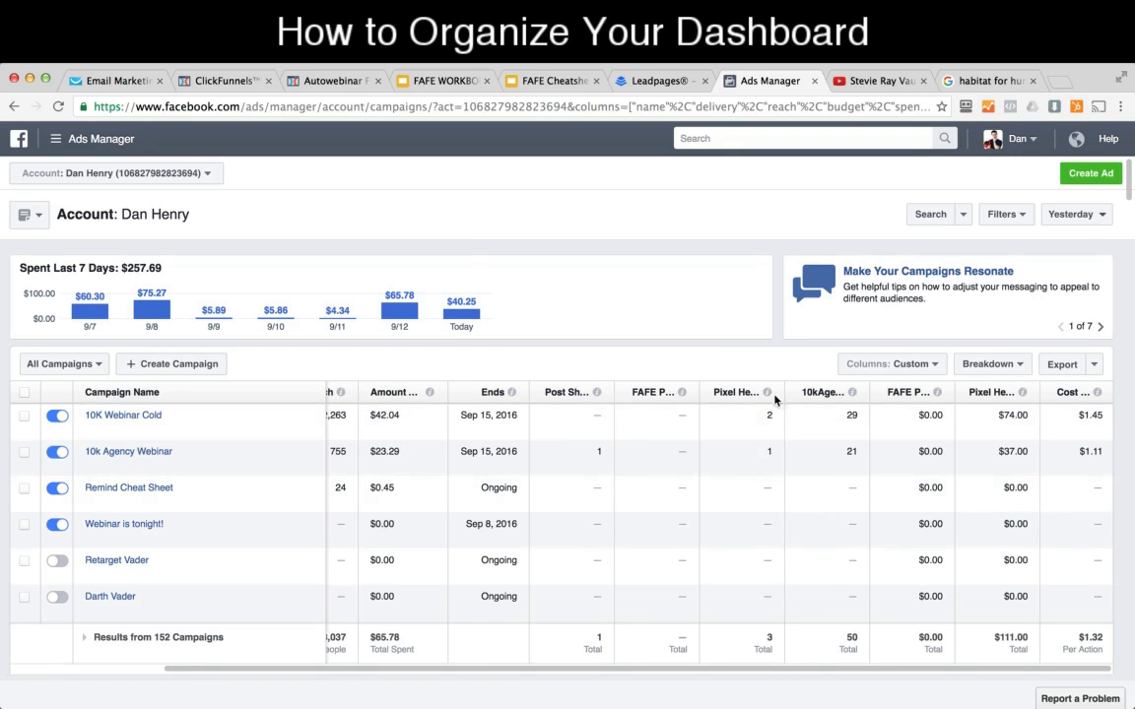
mouse_move(768, 393)
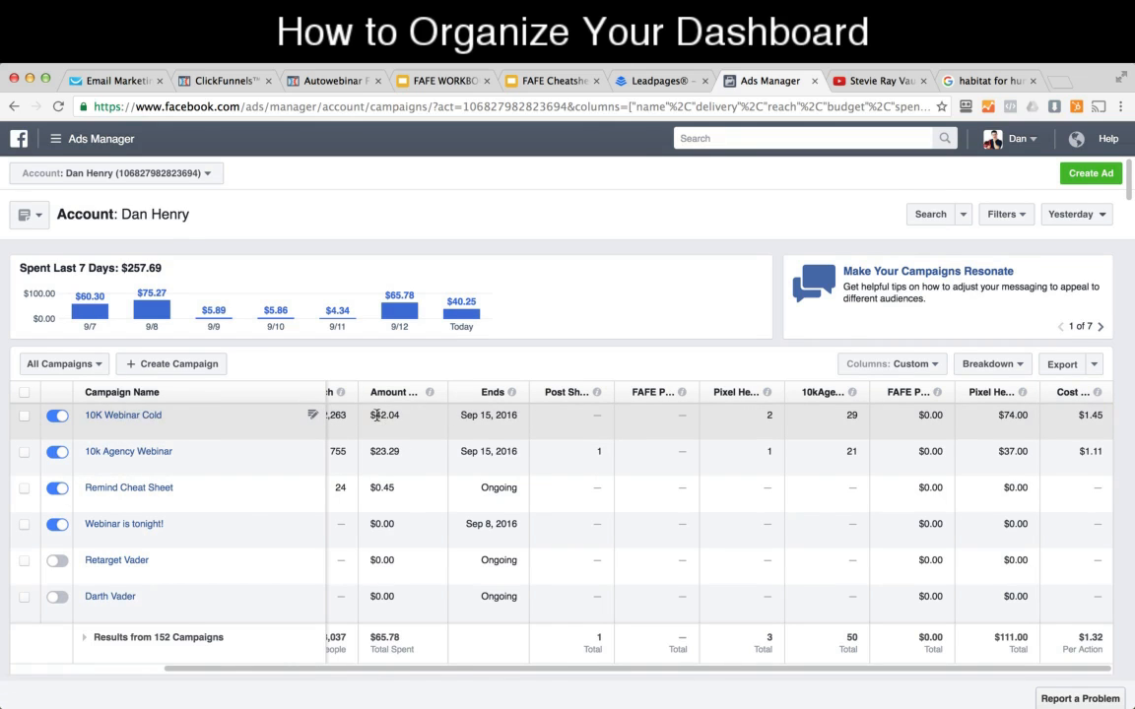
Step: Review the 10K Webinar Cold campaign's amount spent, Pixel Hero purchases and Pixel Hero purchase conversion value
drag(370, 414, 398, 416)
drag(764, 415, 779, 414)
drag(999, 415, 1029, 415)
Step: Widen the 10kAgencyWebinarRegistered column and review the 10K Webinar Cold campaign's registrations, cost per registration and conversion value
drag(826, 392, 903, 392)
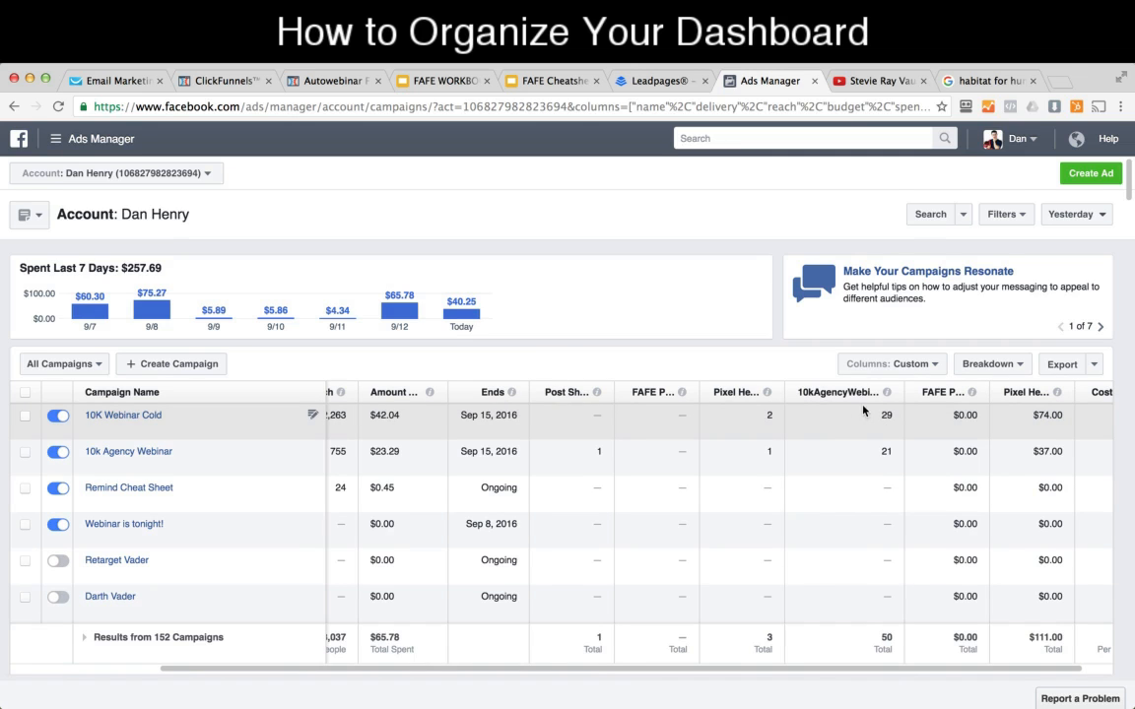
double_click(887, 415)
scroll(867, 597, right, 3)
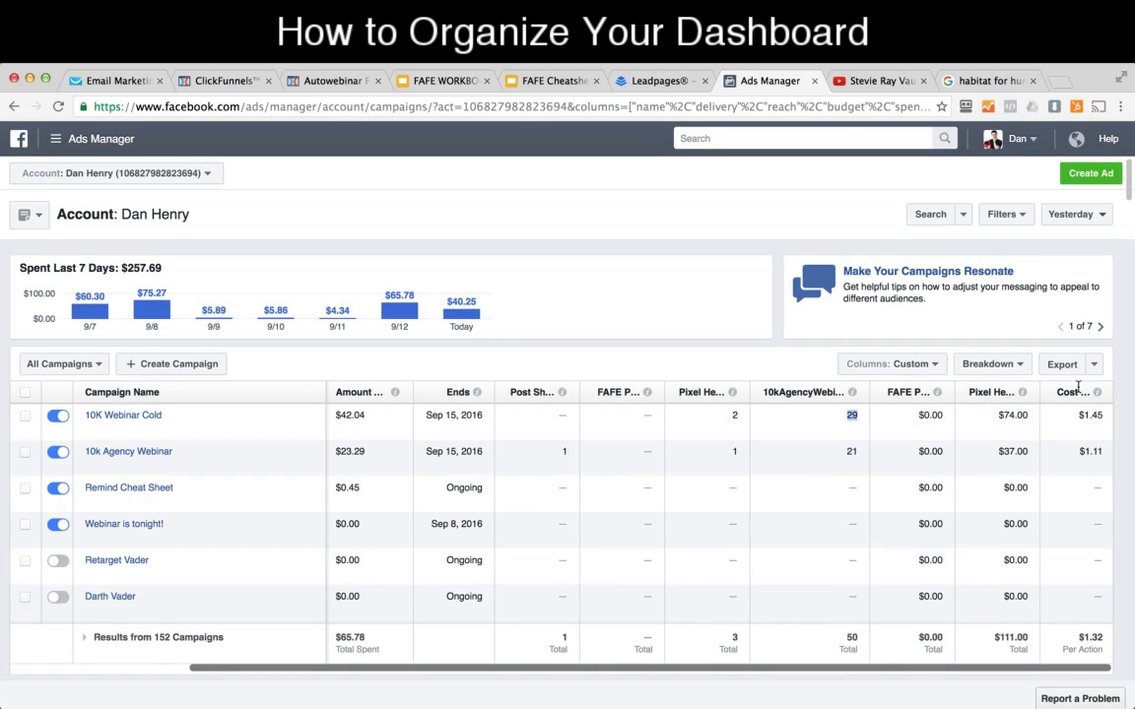
mouse_move(1099, 394)
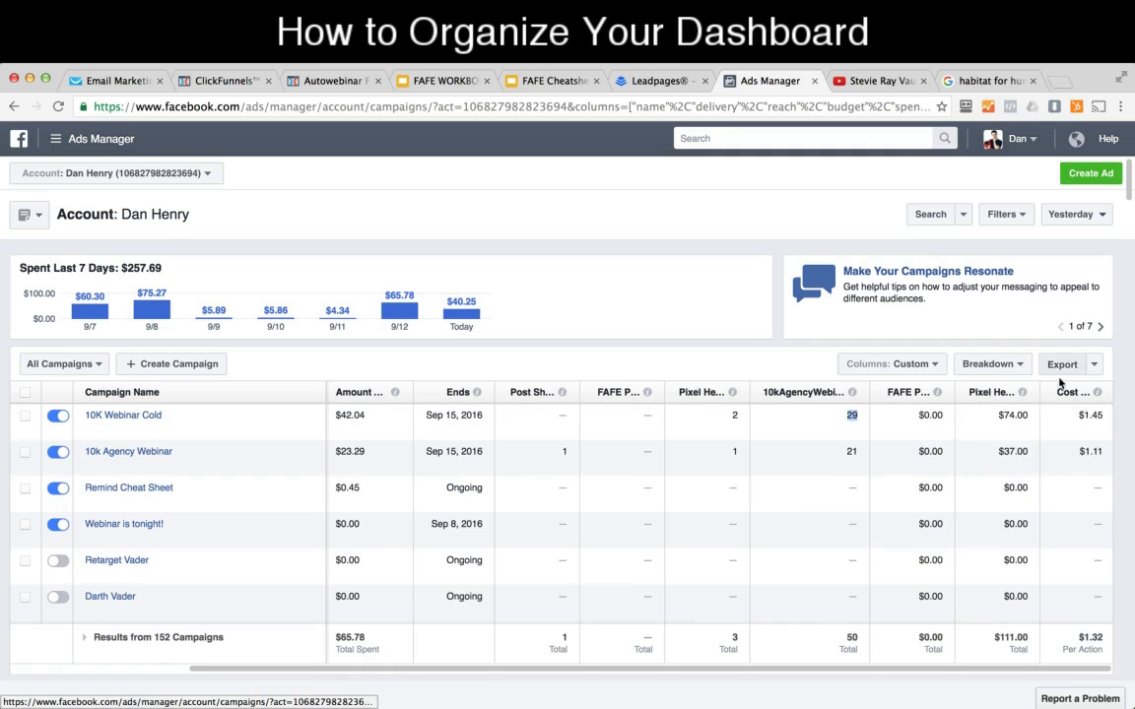
drag(1080, 412, 1104, 413)
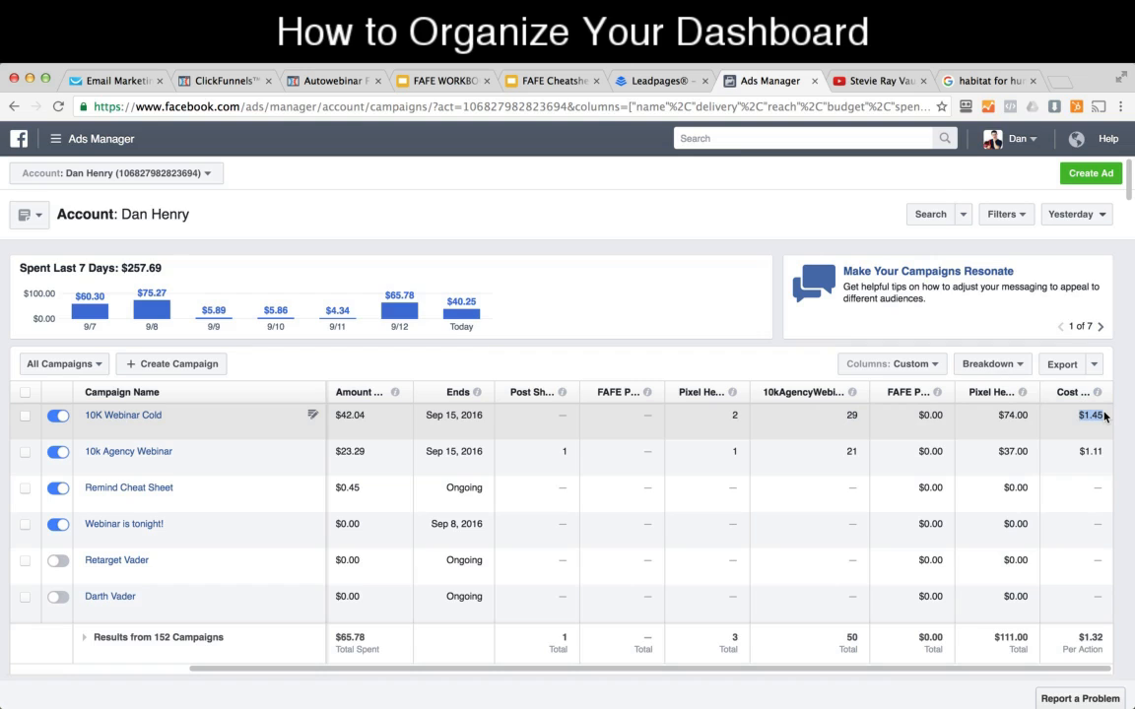
double_click(1014, 416)
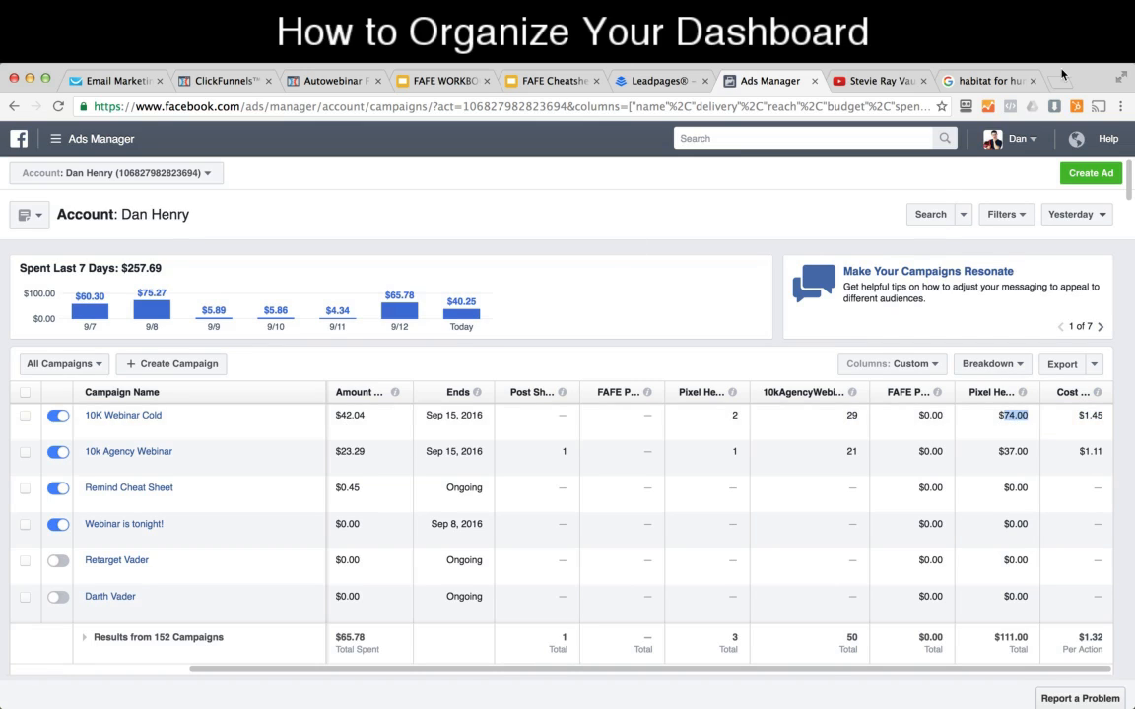
Step: Search the computer for "calc" and open the Calculator app
key(super+space)
text(calc)
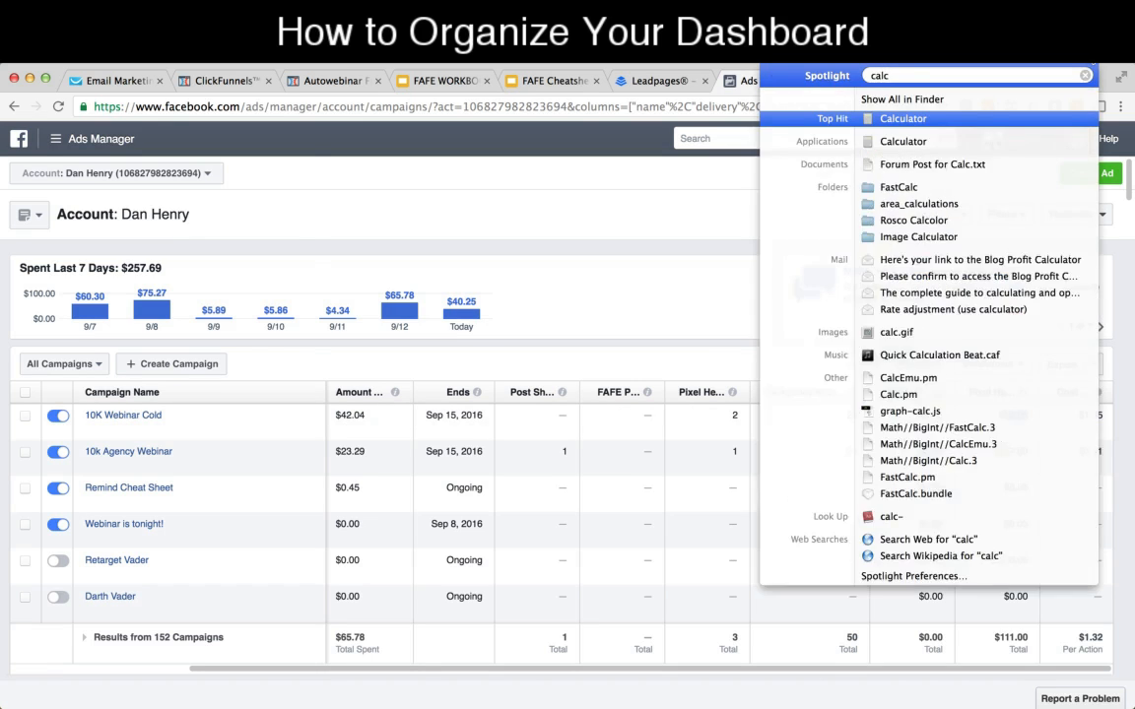
key(Return)
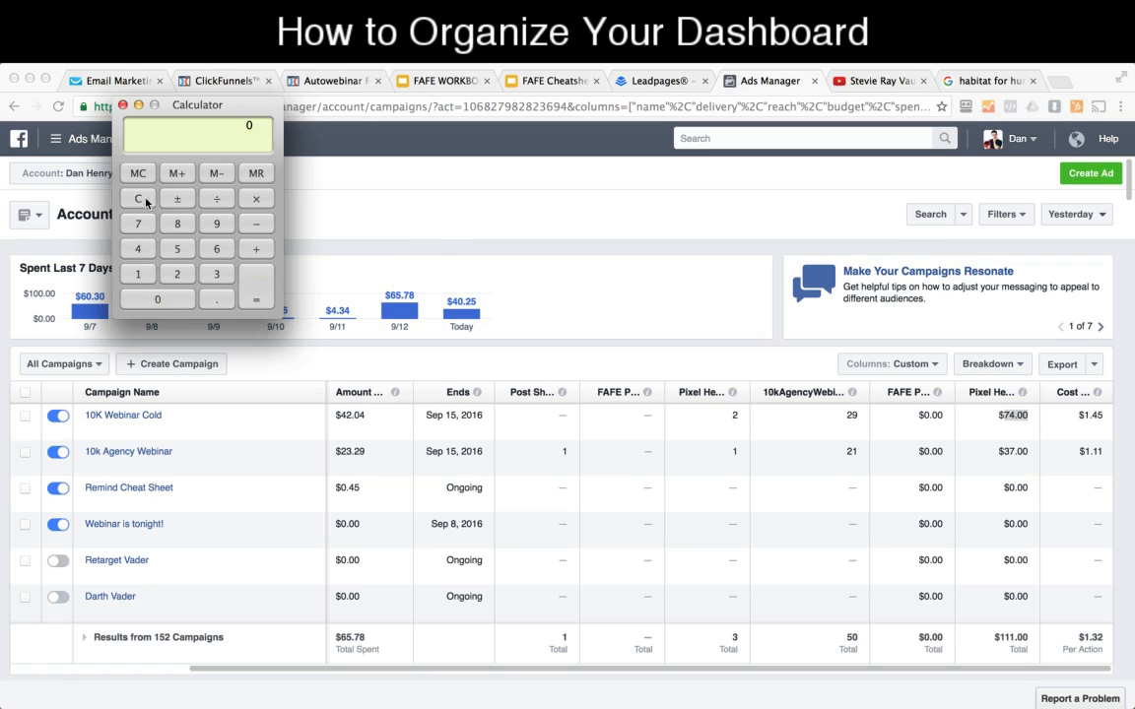
text(42.0474)
key(Return)
click(138, 198)
text(74)
Step: Calculate the 10K Webinar Cold campaign's profit as 74 minus 42.04, and close the Calculator
click(259, 225)
text(42.04)
click(253, 300)
click(122, 105)
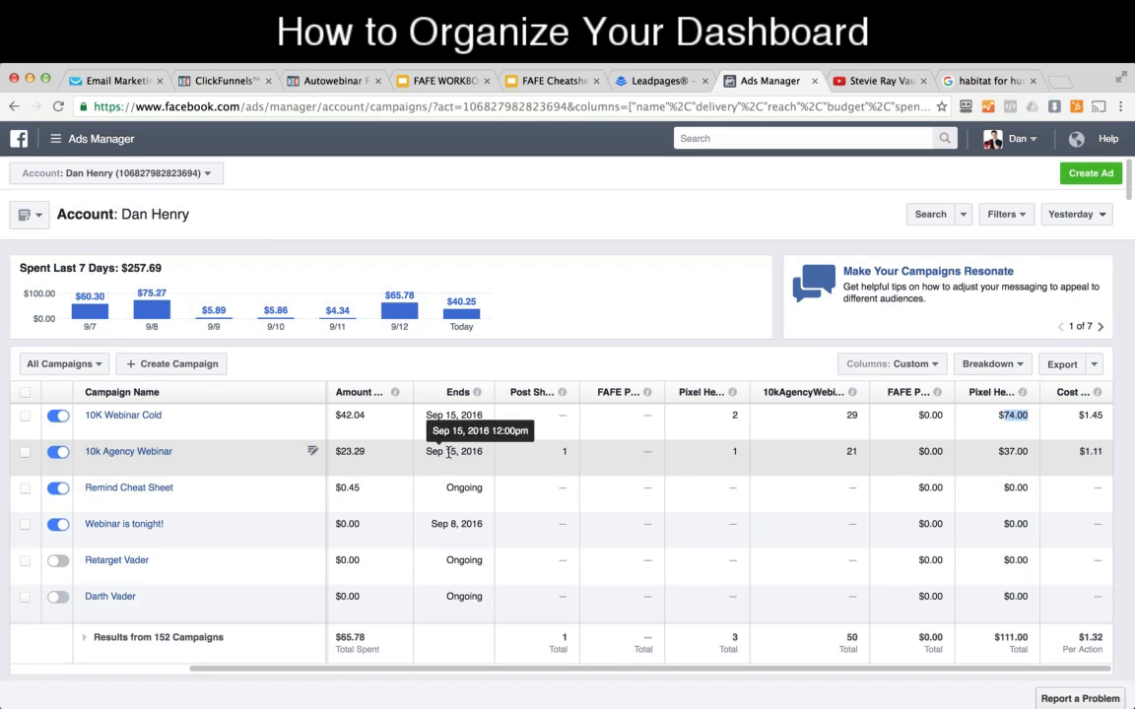
Step: Review the 10k Agency Webinar campaign's amount spent, Pixel Hero conversion value, webinar registrations and cost per registration
drag(341, 452, 366, 451)
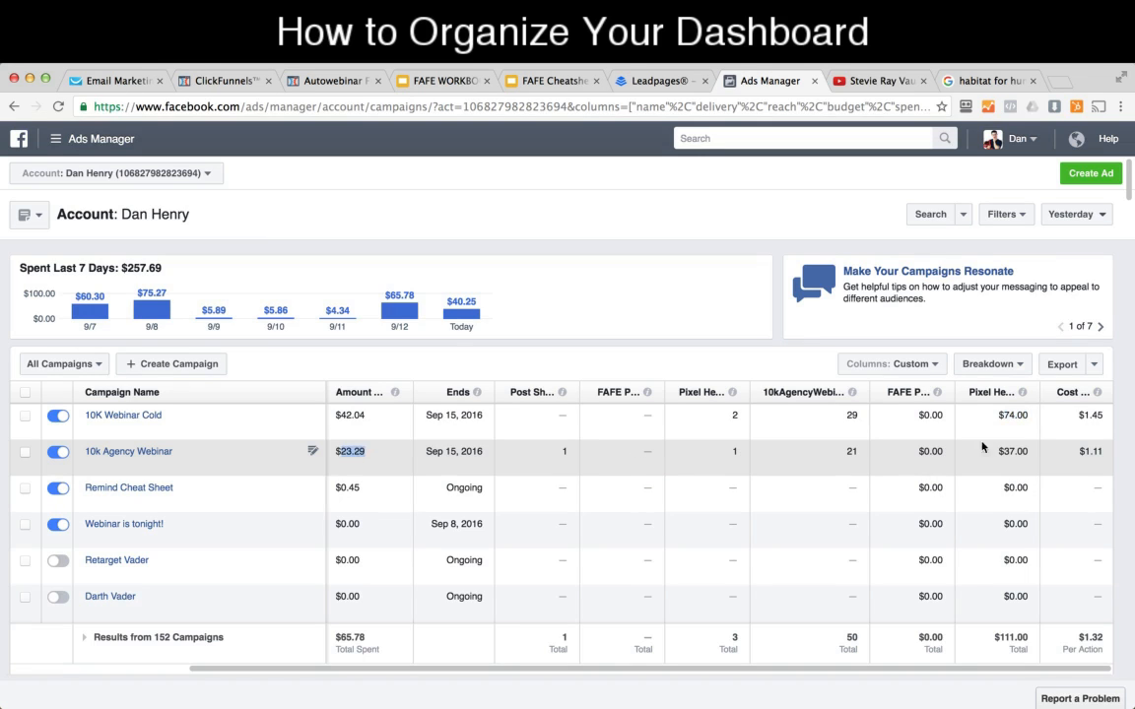
drag(1028, 452, 999, 453)
click(856, 451)
drag(857, 451, 845, 453)
drag(1103, 451, 1079, 452)
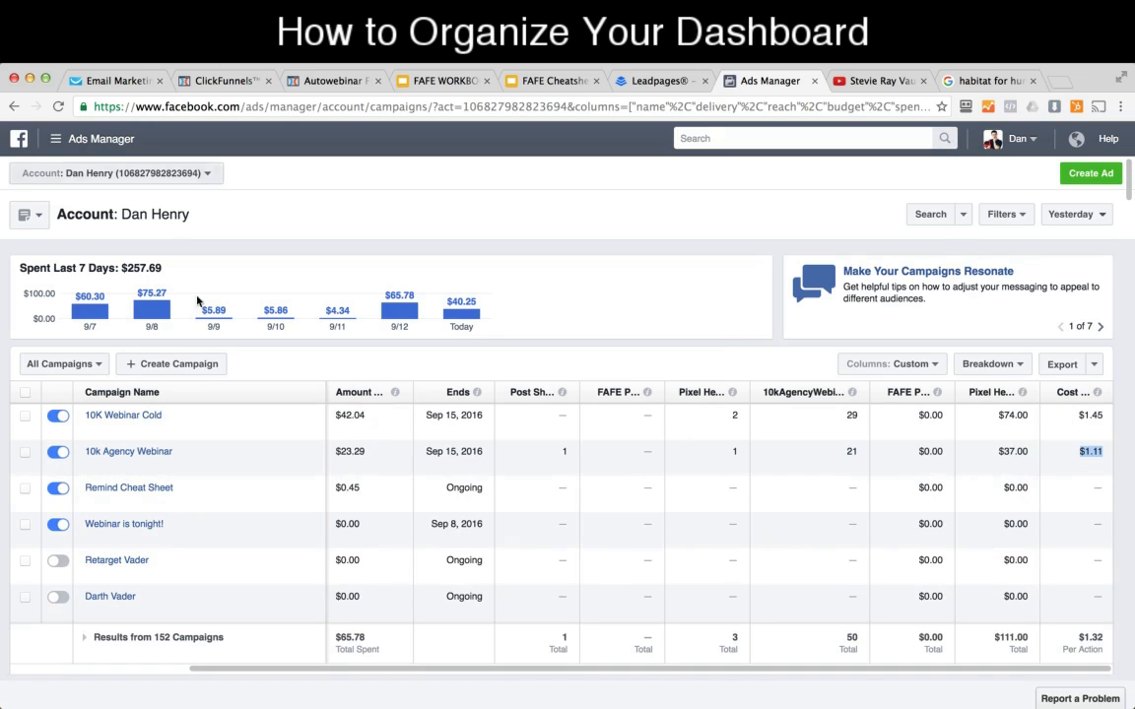
Step: Set the campaign table's date range to Last 14 days
scroll(741, 449, down, 2)
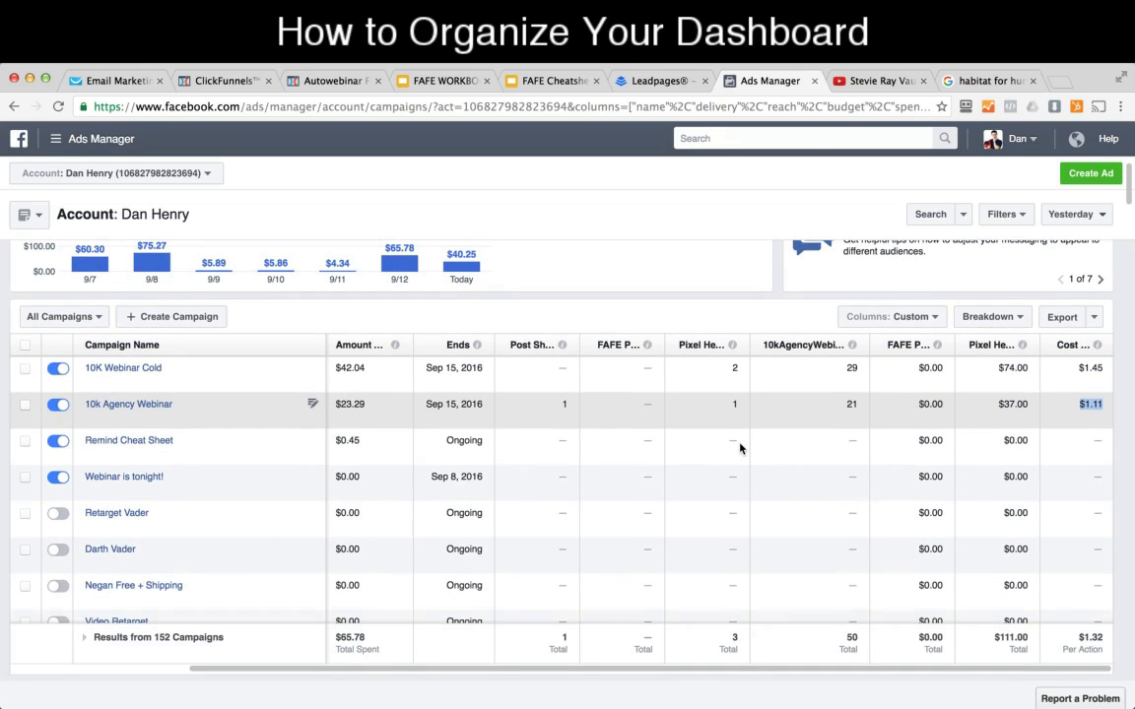
scroll(741, 449, up, 1)
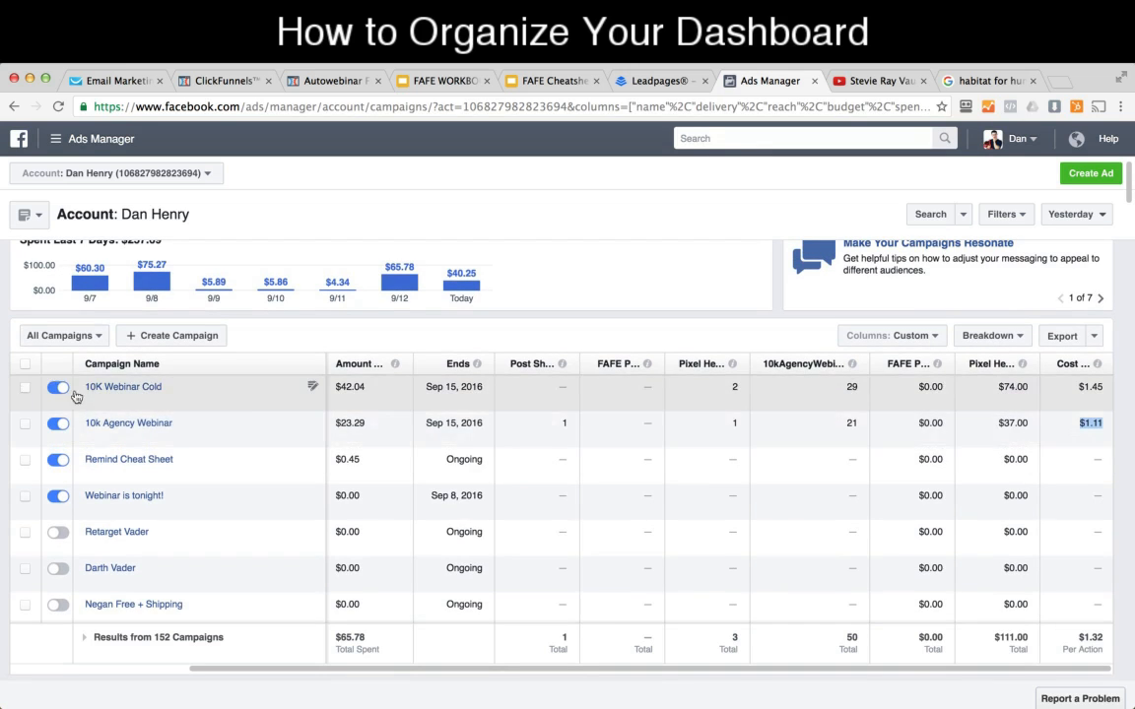
scroll(1017, 319, up, 1)
click(1077, 214)
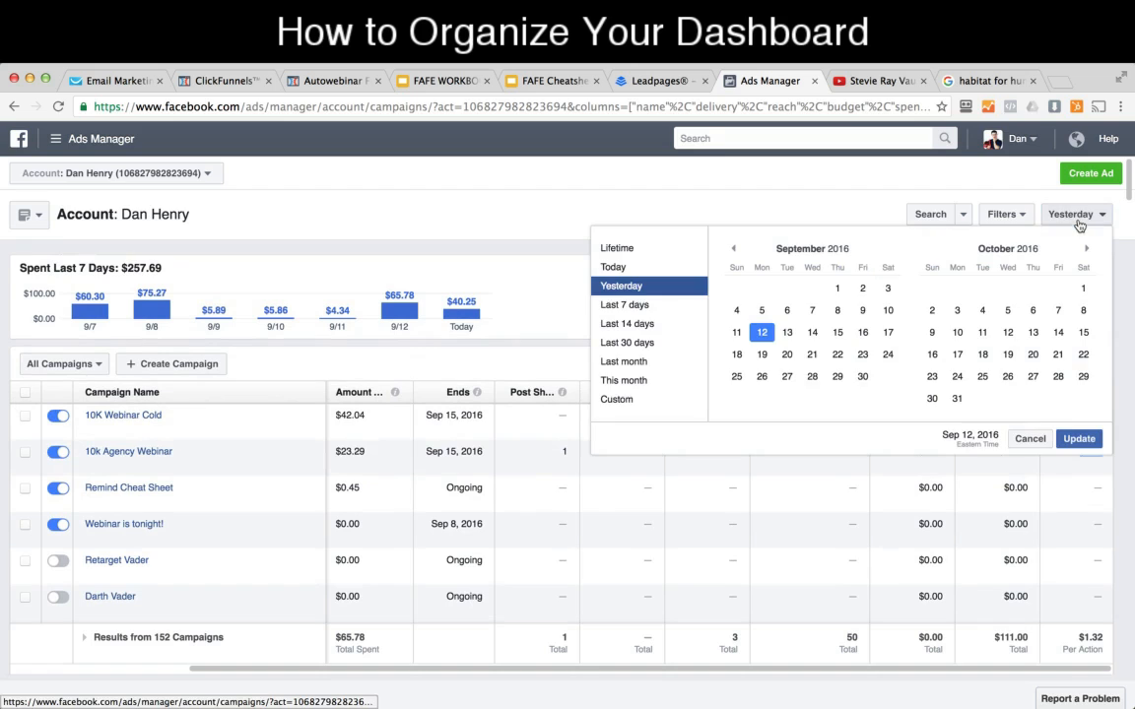
click(635, 324)
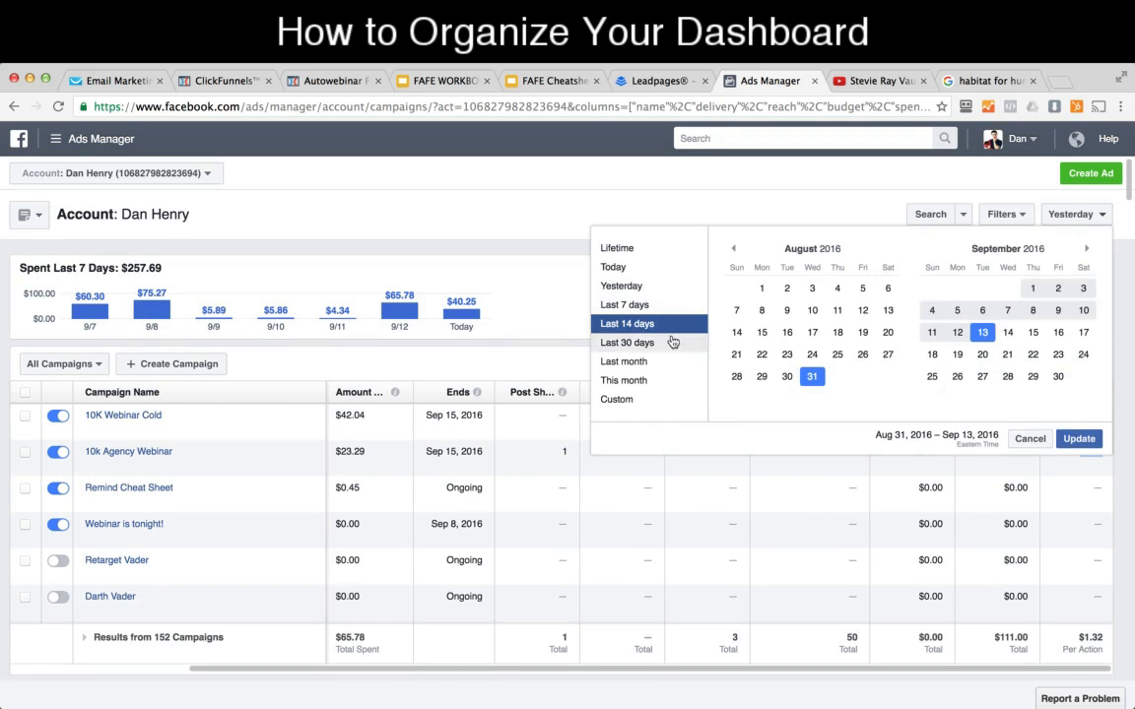
click(1071, 438)
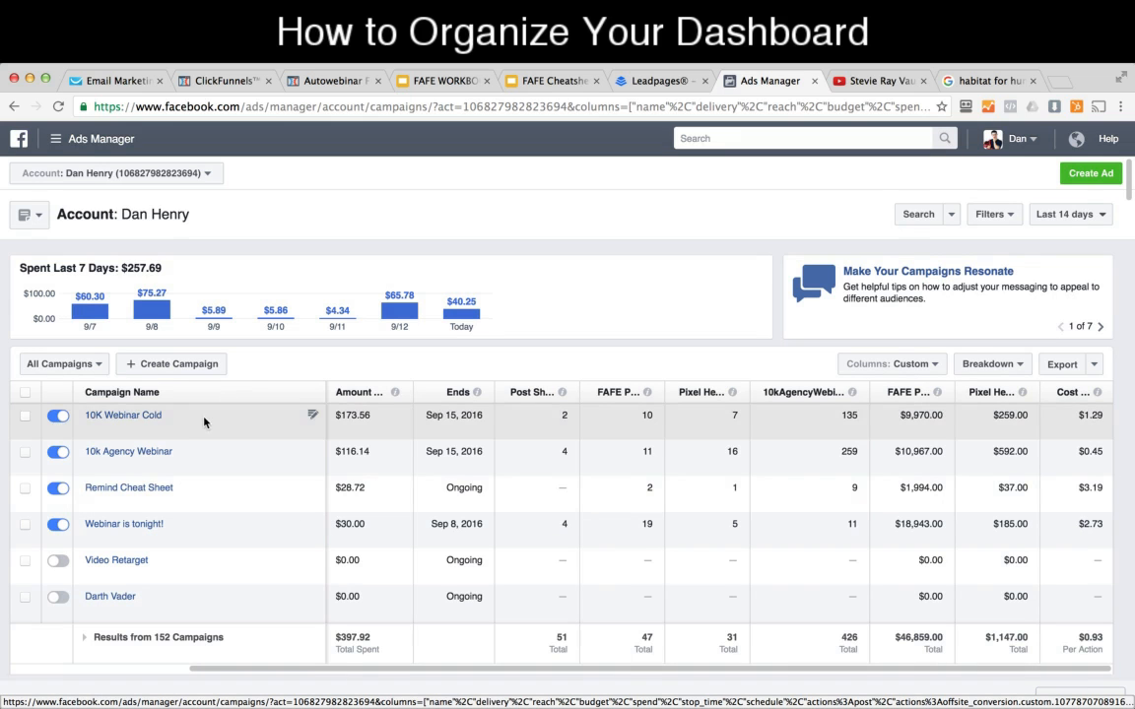
Step: Review the campaigns' 14-day results, checking the 10K Webinar Cold campaign's FAFE purchases and webinar registrations
scroll(200, 422, down, 3)
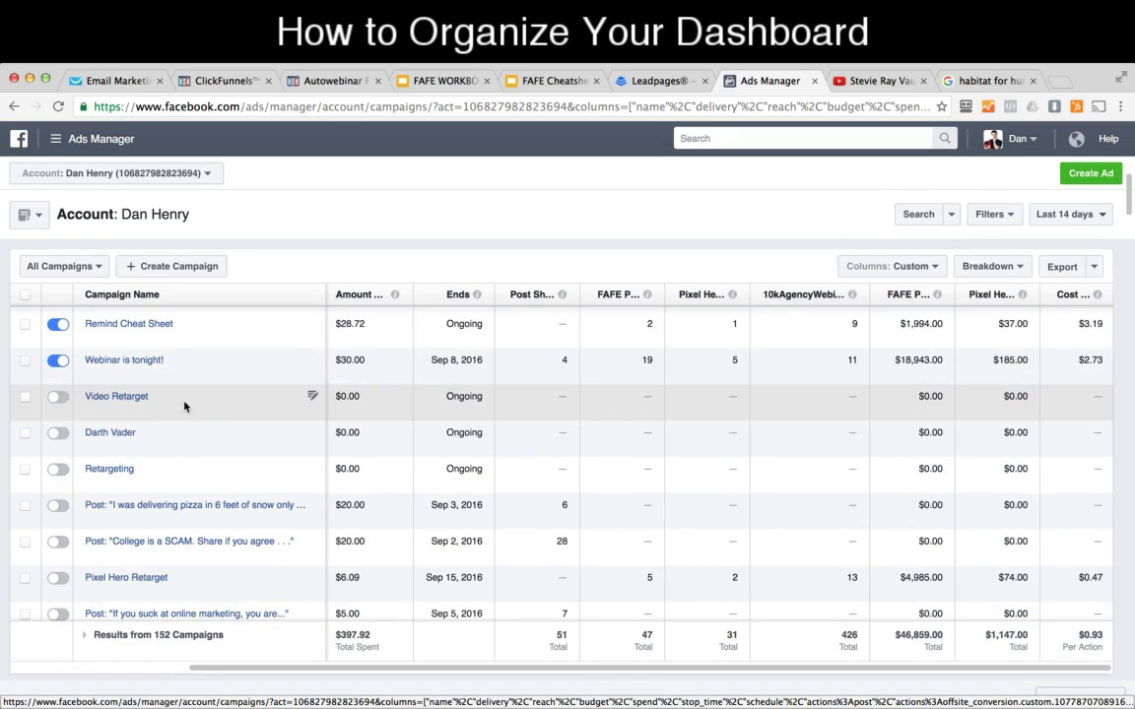
scroll(148, 339, up, 2)
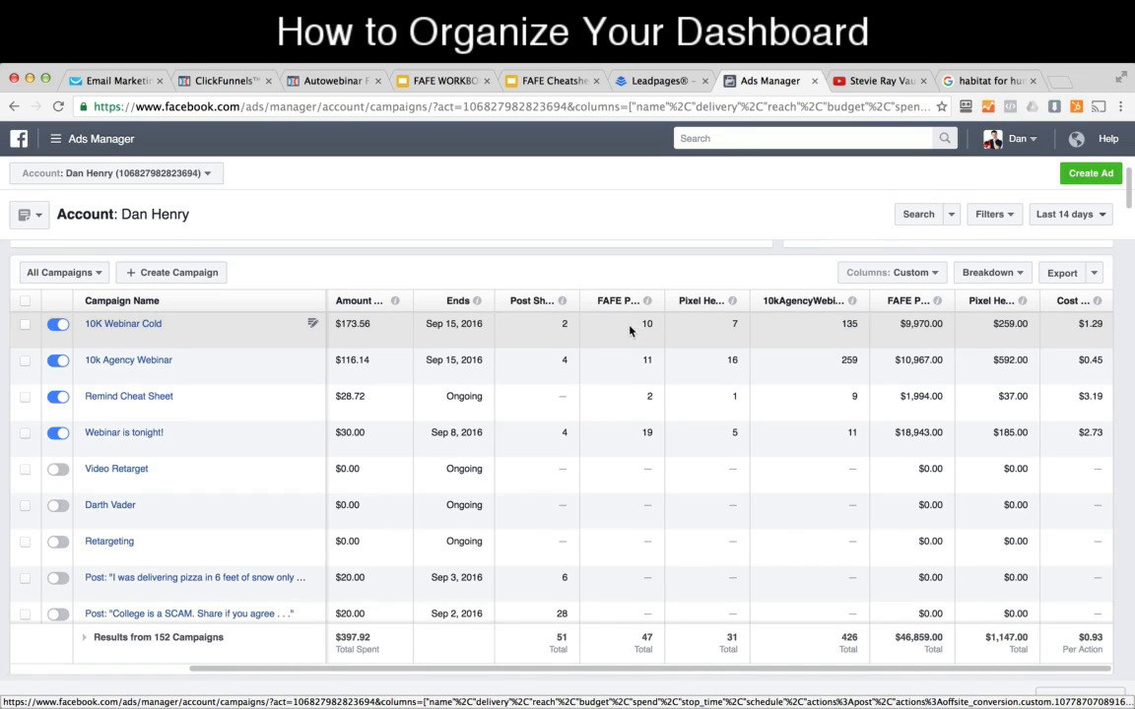
mouse_move(650, 302)
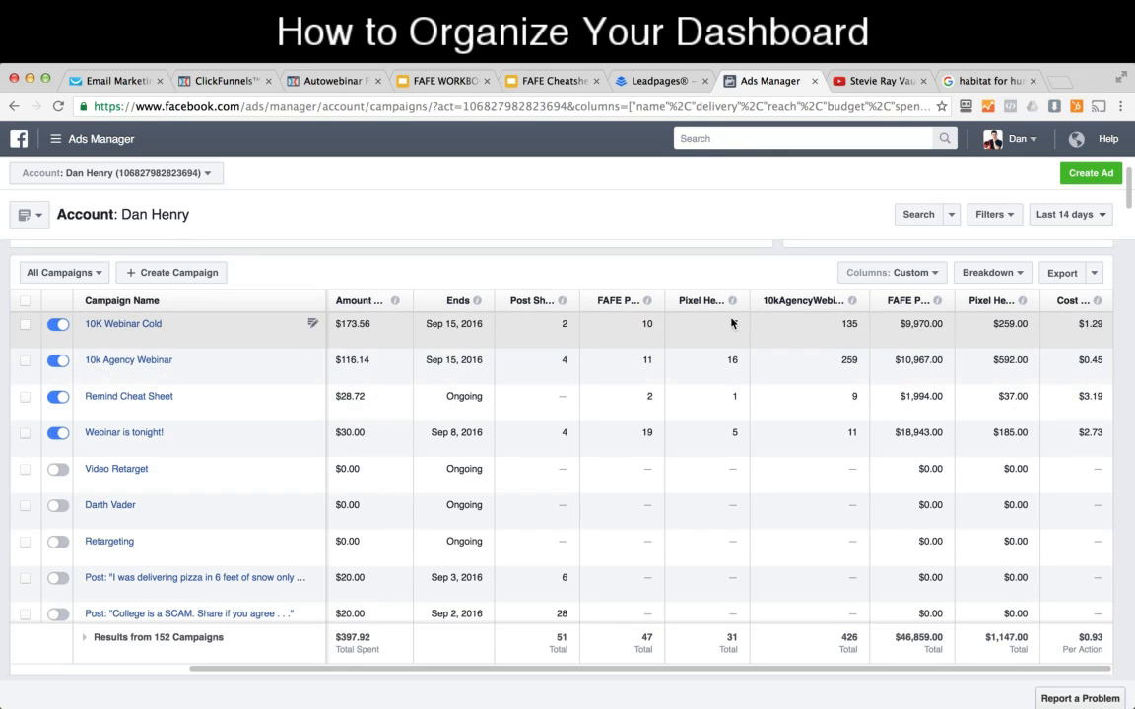
double_click(853, 323)
Step: Search the computer for "calc" and reopen the Calculator app
click(1093, 56)
text(calc)
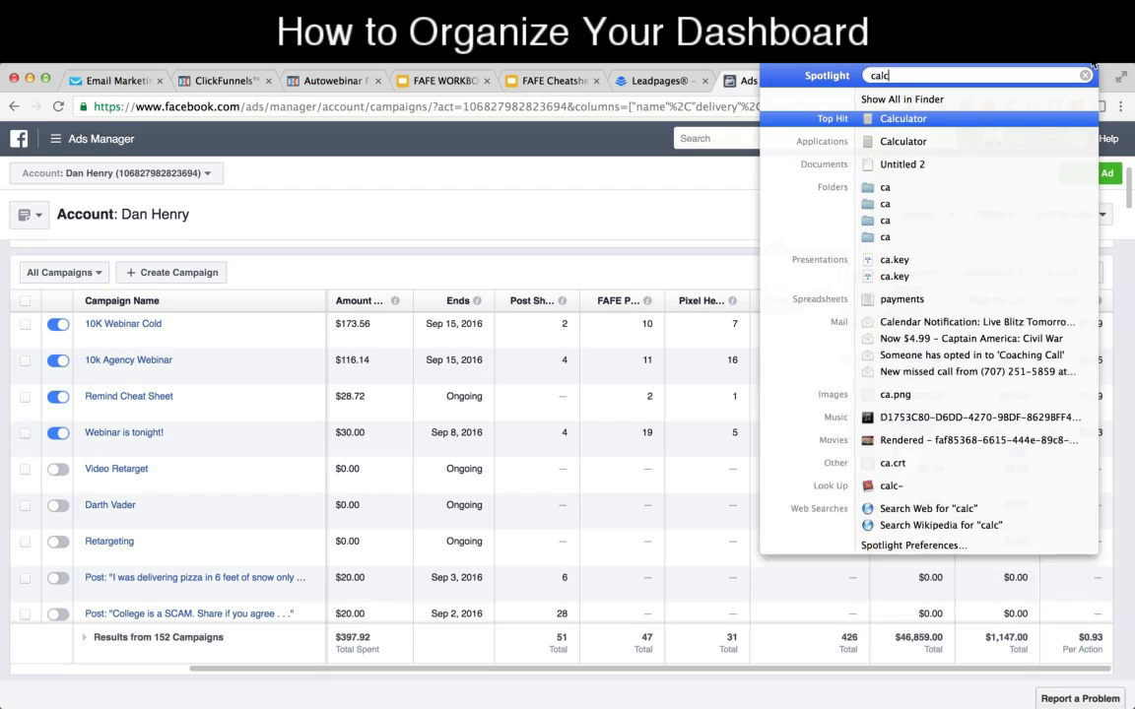
key(Return)
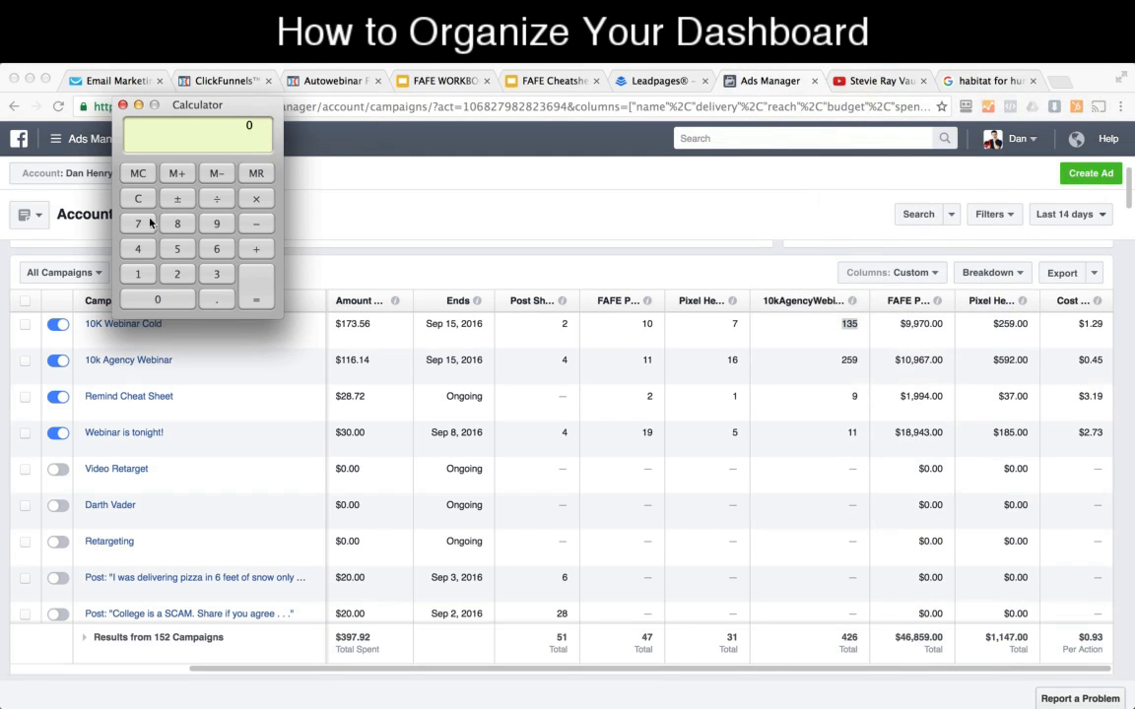
Step: Calculate the 10K Webinar Cold campaign's 14-day profit as 9970 plus 259 minus 173.56, and close the Calculator
click(148, 202)
text(9970)
click(254, 252)
text(259)
click(255, 298)
click(260, 226)
text(173.56)
click(264, 291)
click(122, 104)
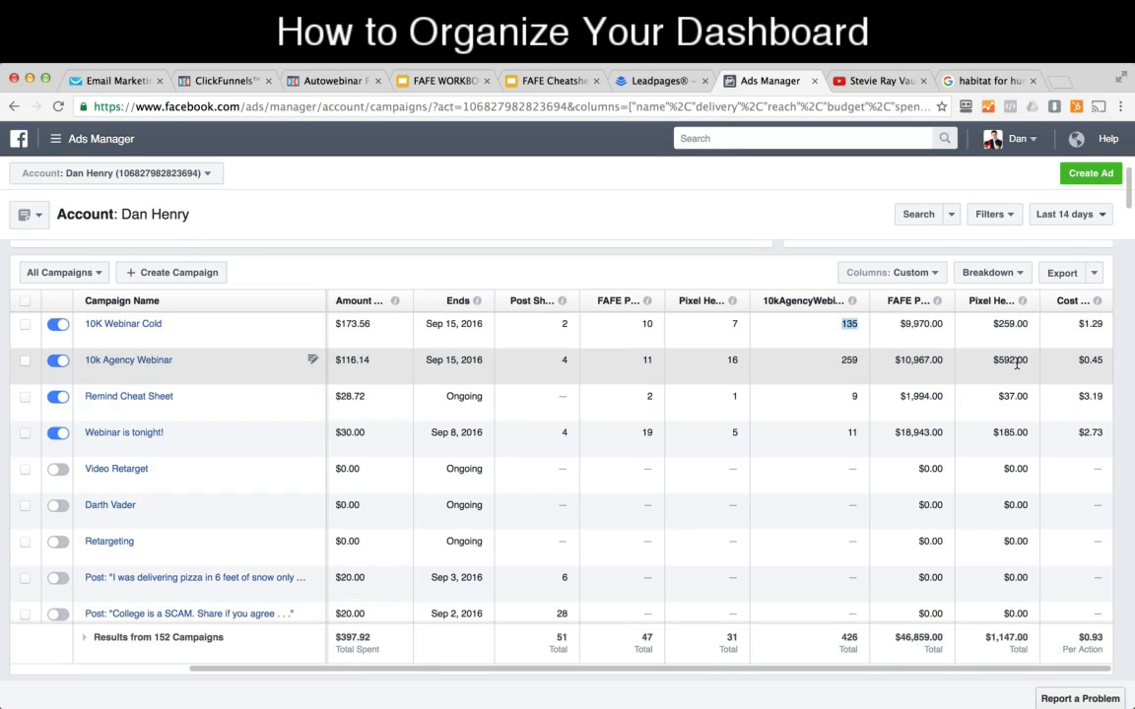
Step: Check the 10k Agency Webinar campaign's cost per registration and number of webinar registrations
click(1102, 357)
drag(1103, 358, 1079, 359)
mouse_move(1098, 301)
double_click(855, 360)
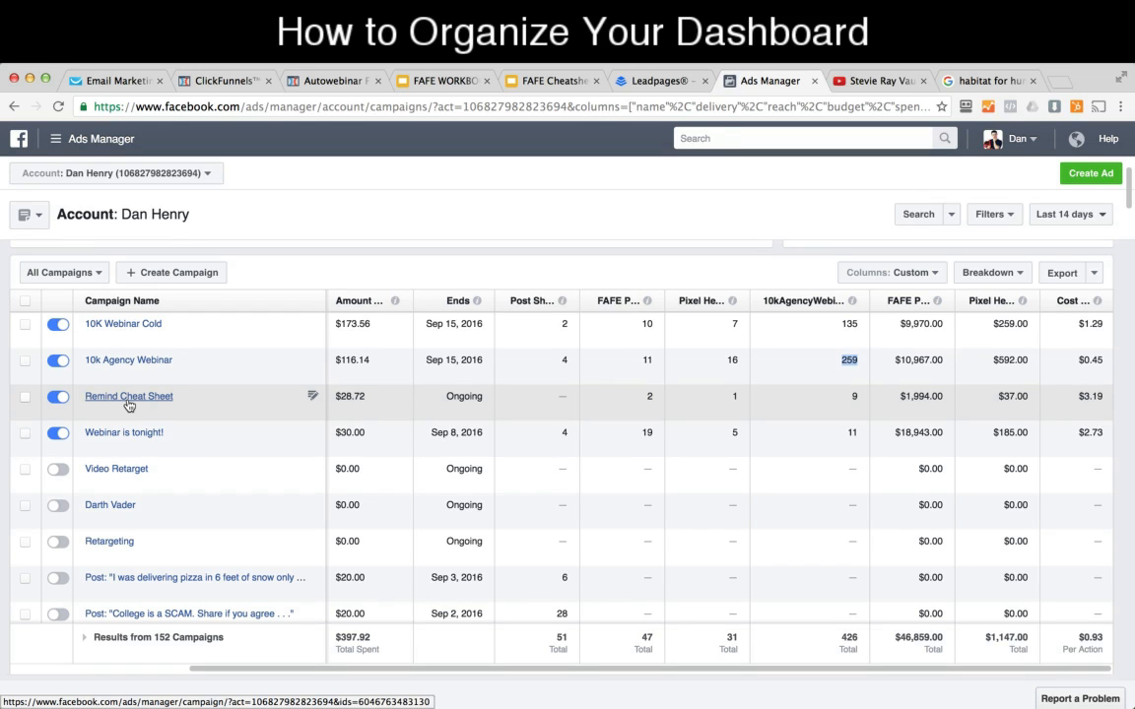
Step: Compare the webinar registrations of Remind Cheat Sheet and Webinar is tonight!, and check the latter's FAFE purchase conversion value
double_click(853, 396)
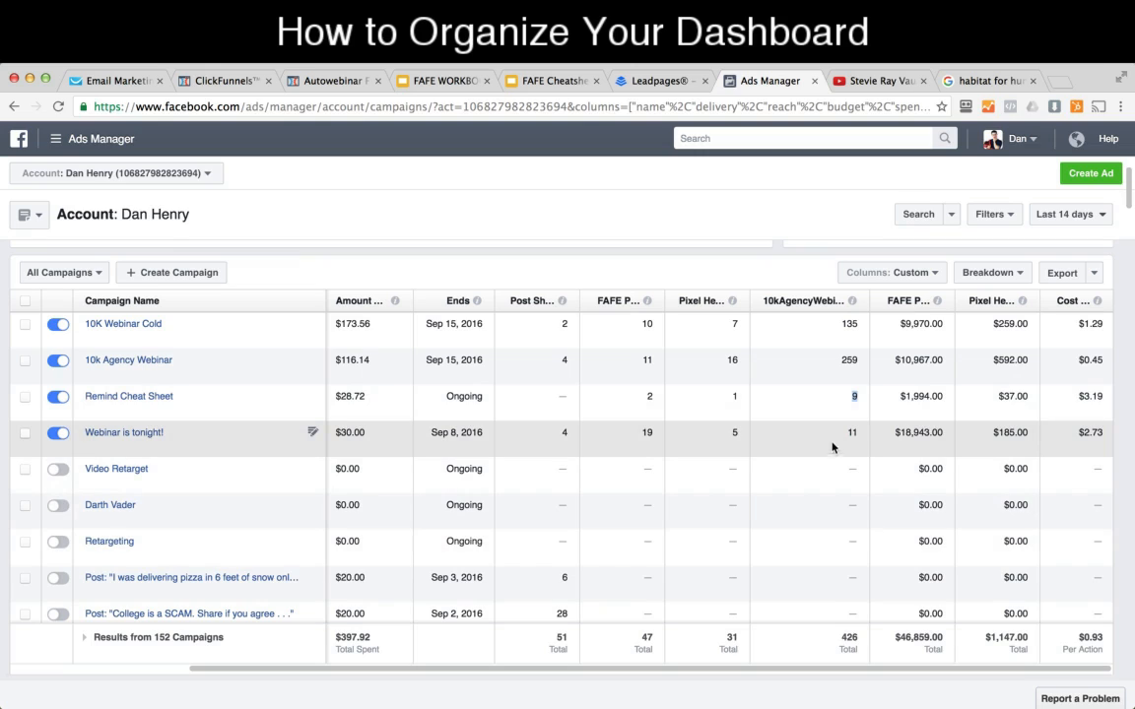
click(859, 433)
drag(914, 434, 892, 432)
click(914, 441)
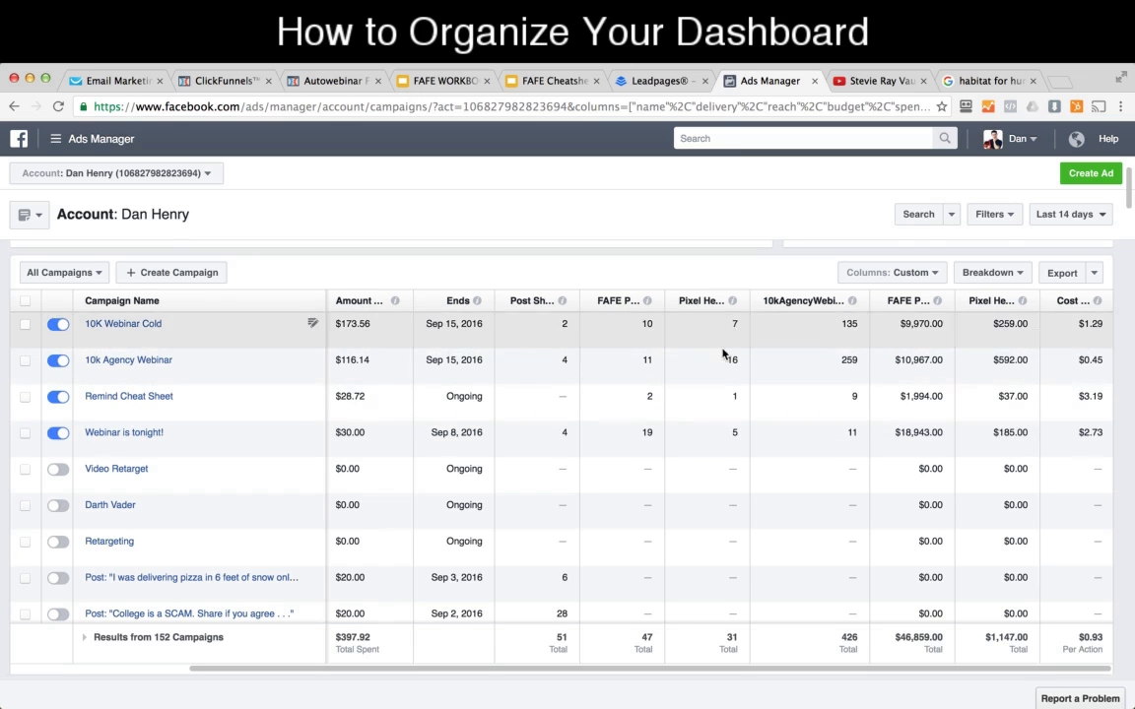
Step: Open the 10K Webinar Cold campaign and look through all metric columns of its ad sets
scroll(552, 389, up, 3)
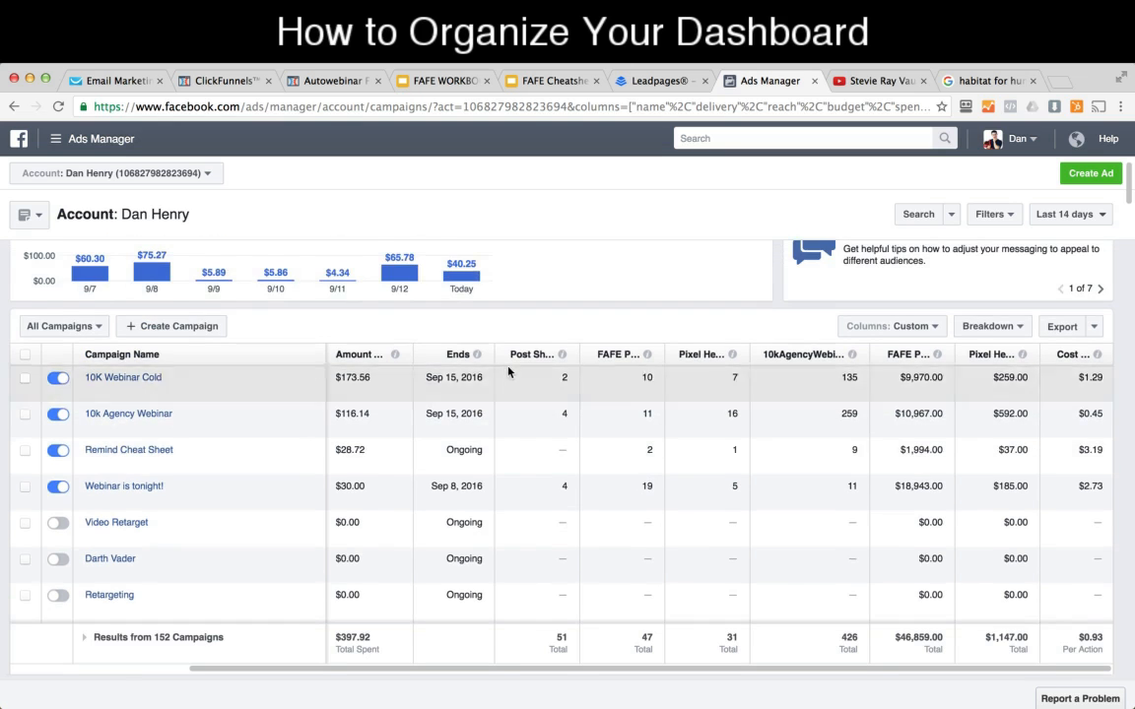
scroll(591, 395, down, 2)
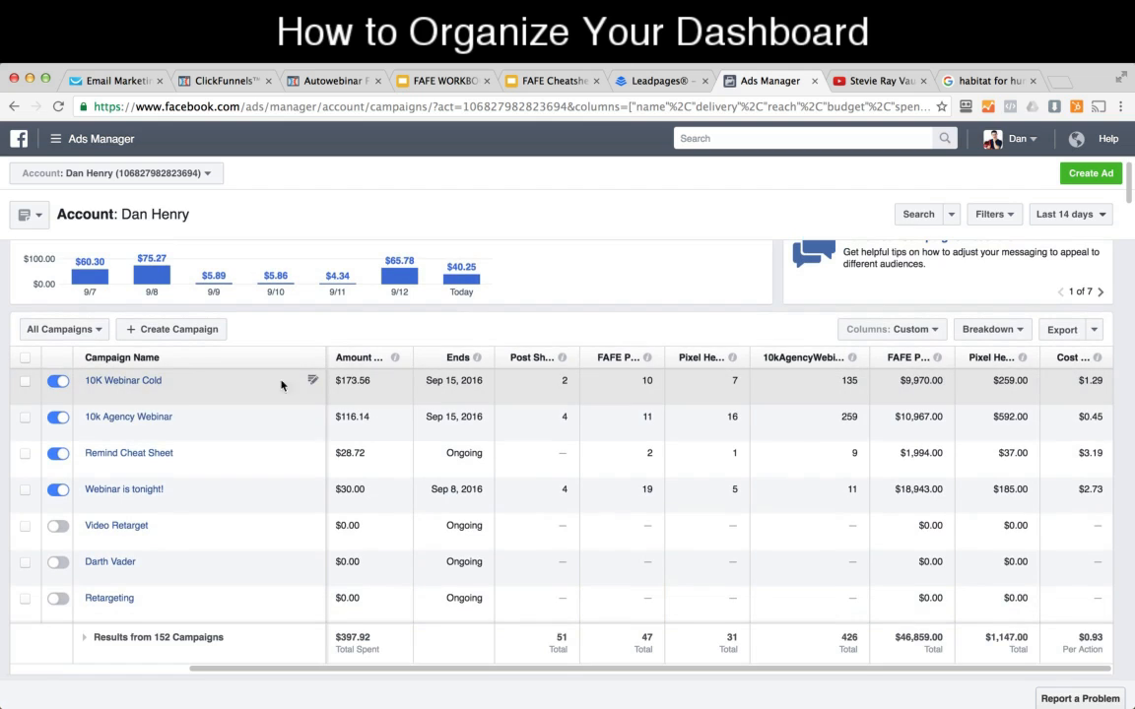
click(137, 383)
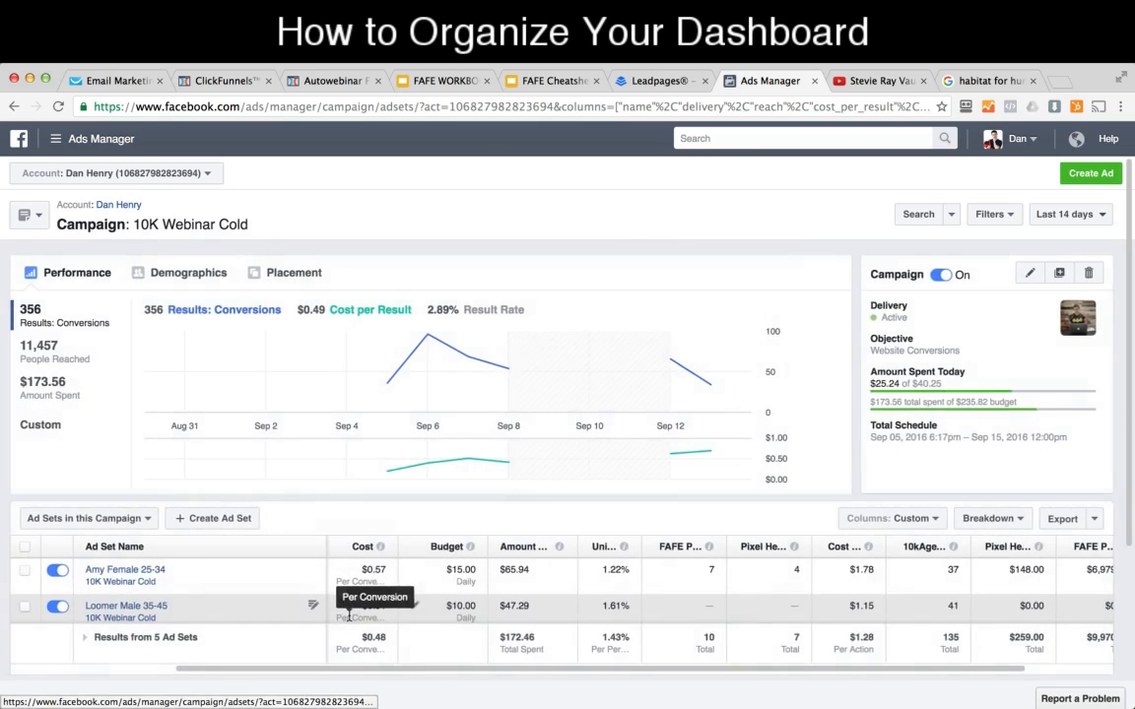
scroll(532, 363, down, 3)
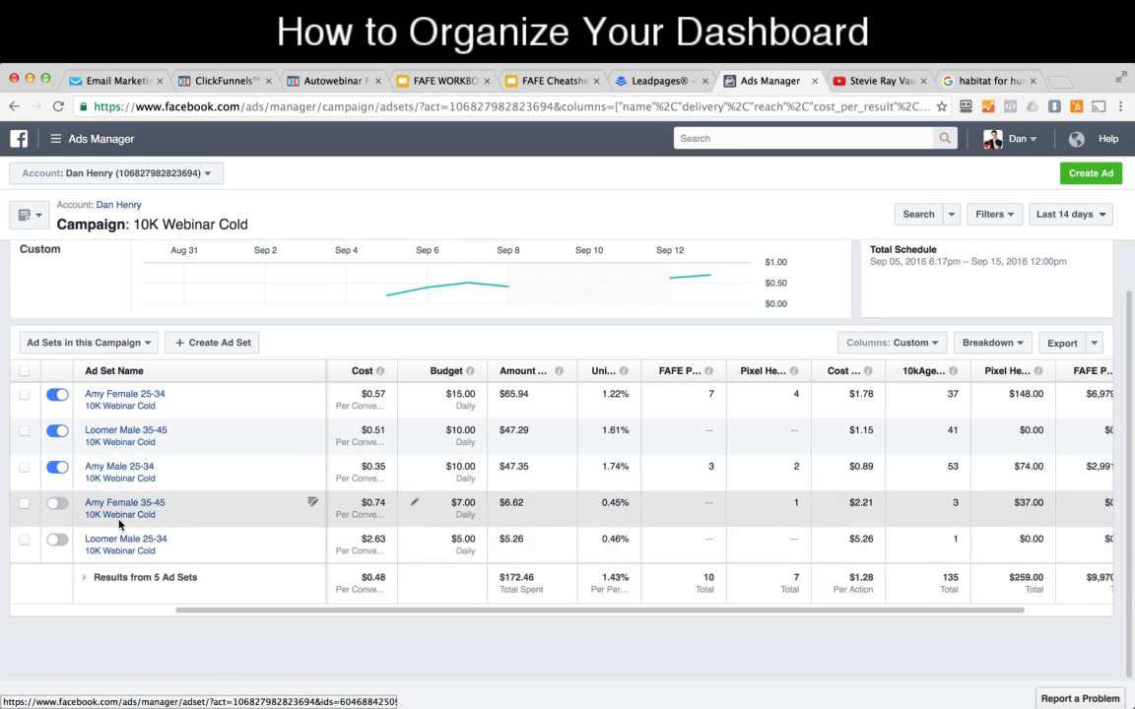
drag(458, 610, 637, 594)
mouse_move(1100, 371)
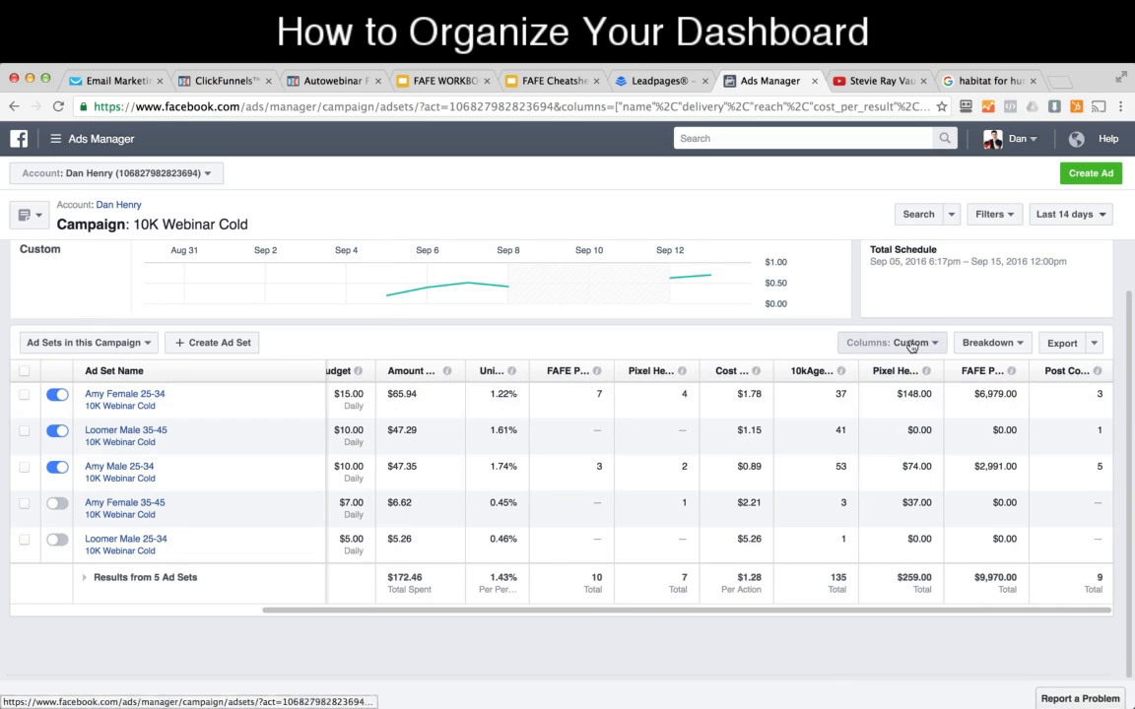
Step: Return to the campaign list and save its current custom columns as the default preset named "CustomDashboard"
click(856, 343)
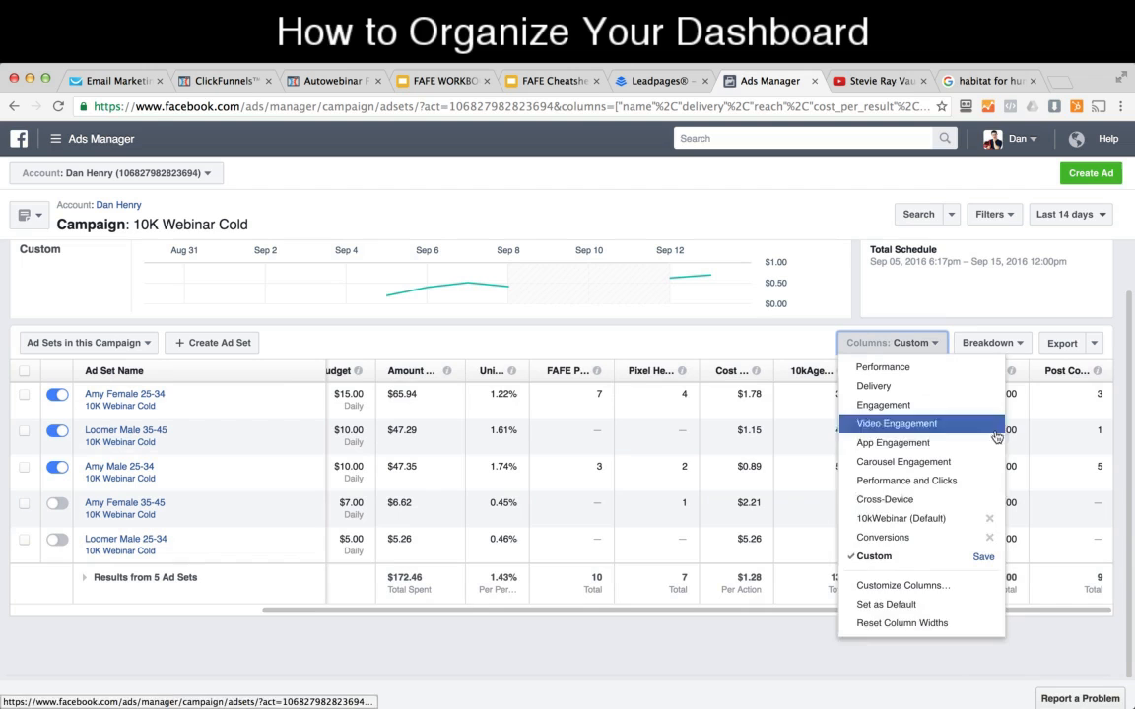
click(13, 105)
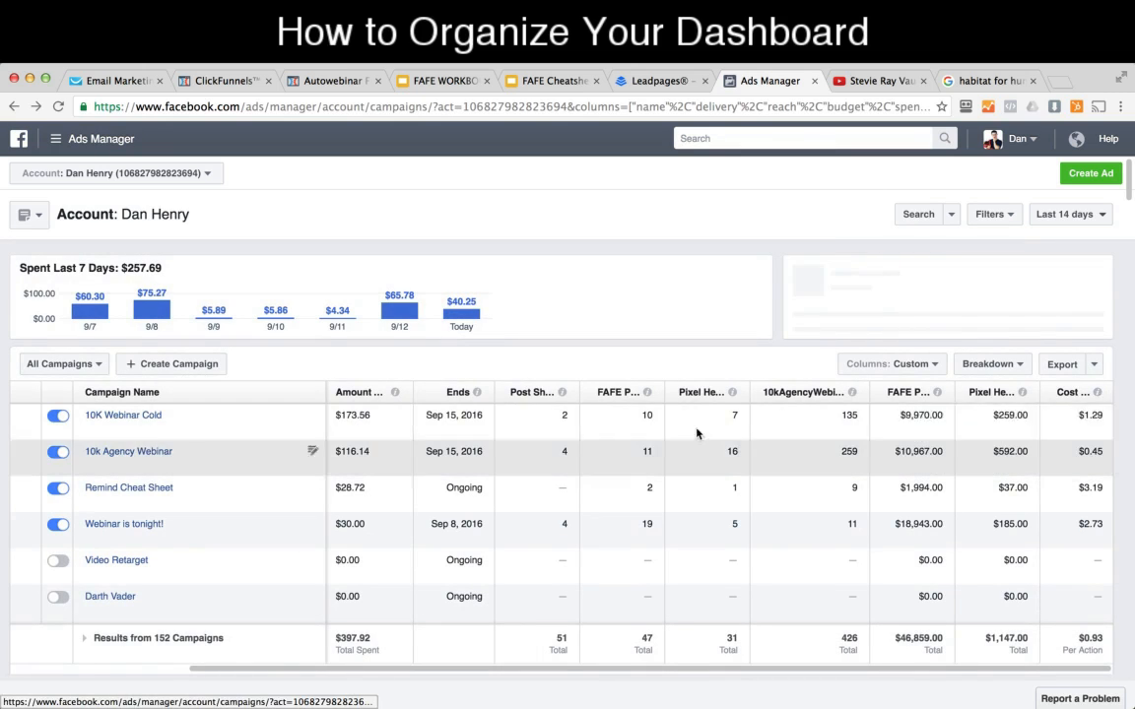
click(892, 364)
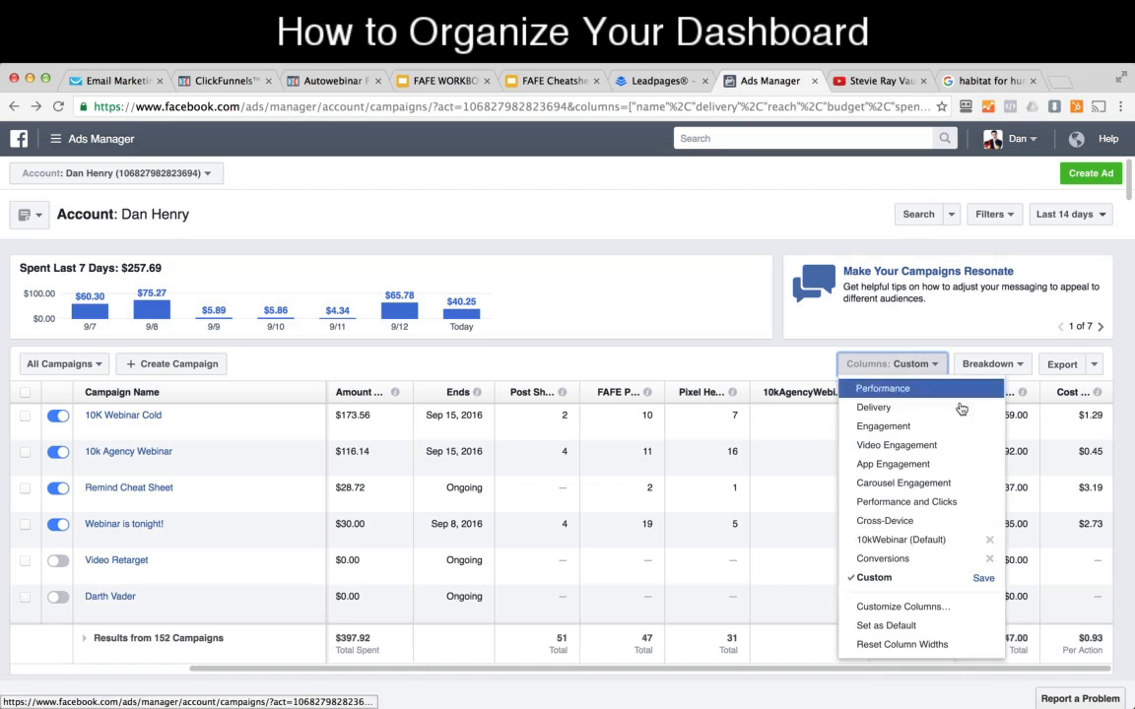
click(971, 624)
click(649, 323)
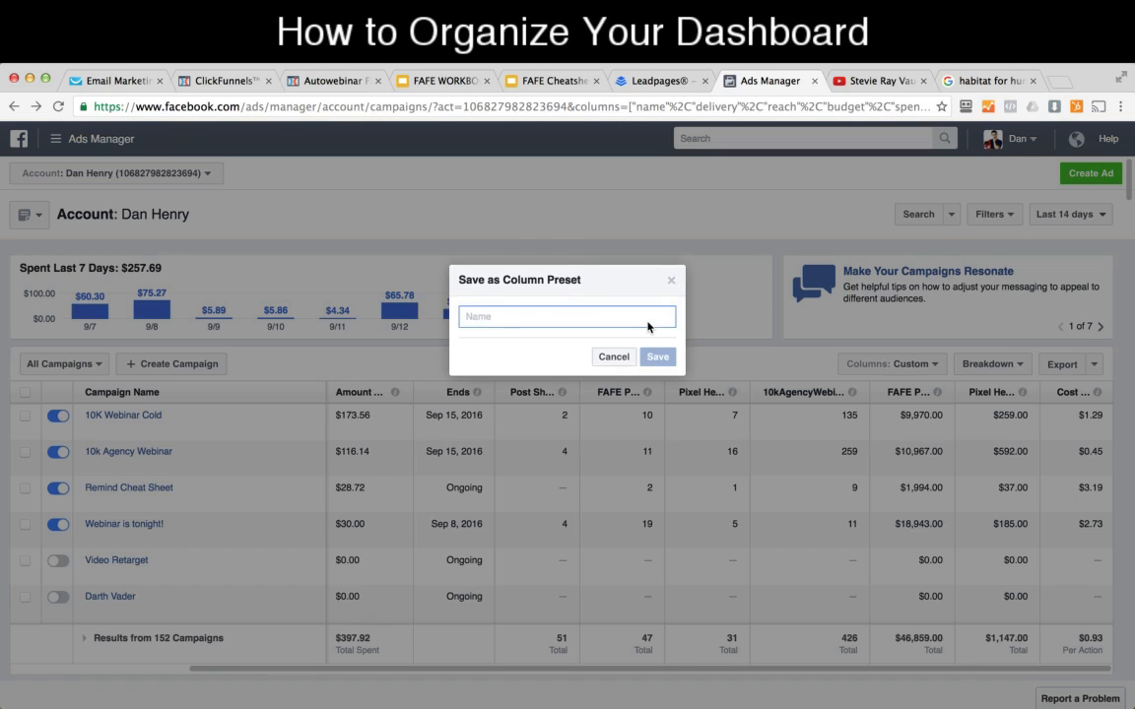
text(CustomDashboard)
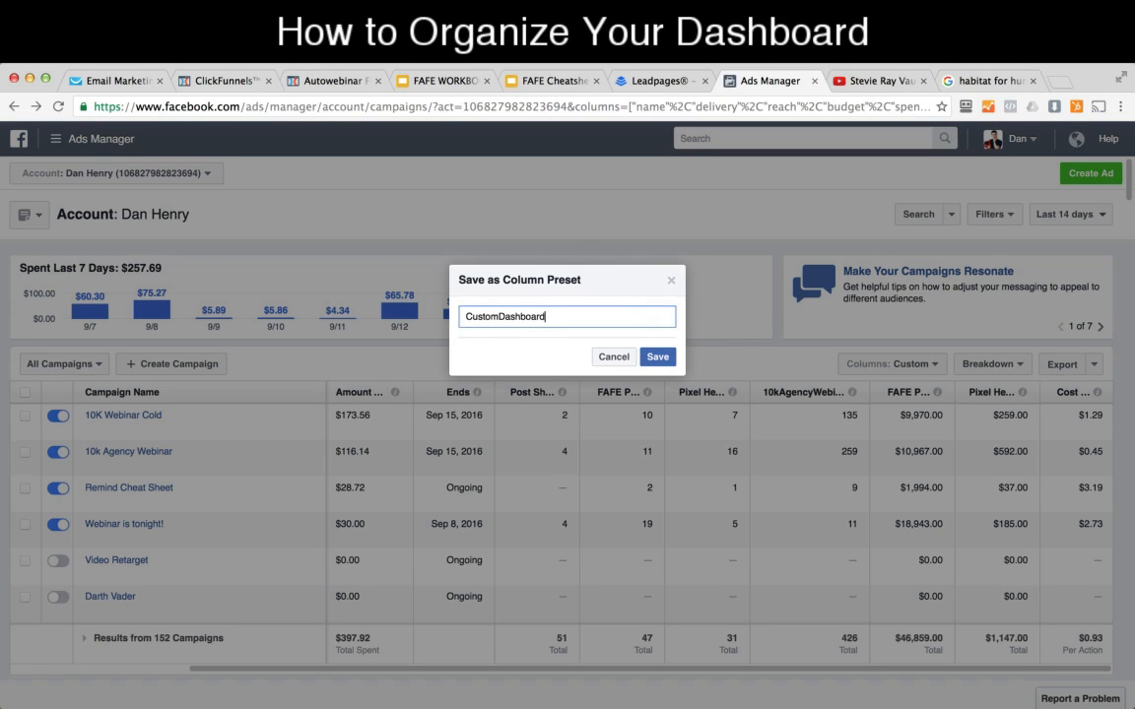
click(665, 358)
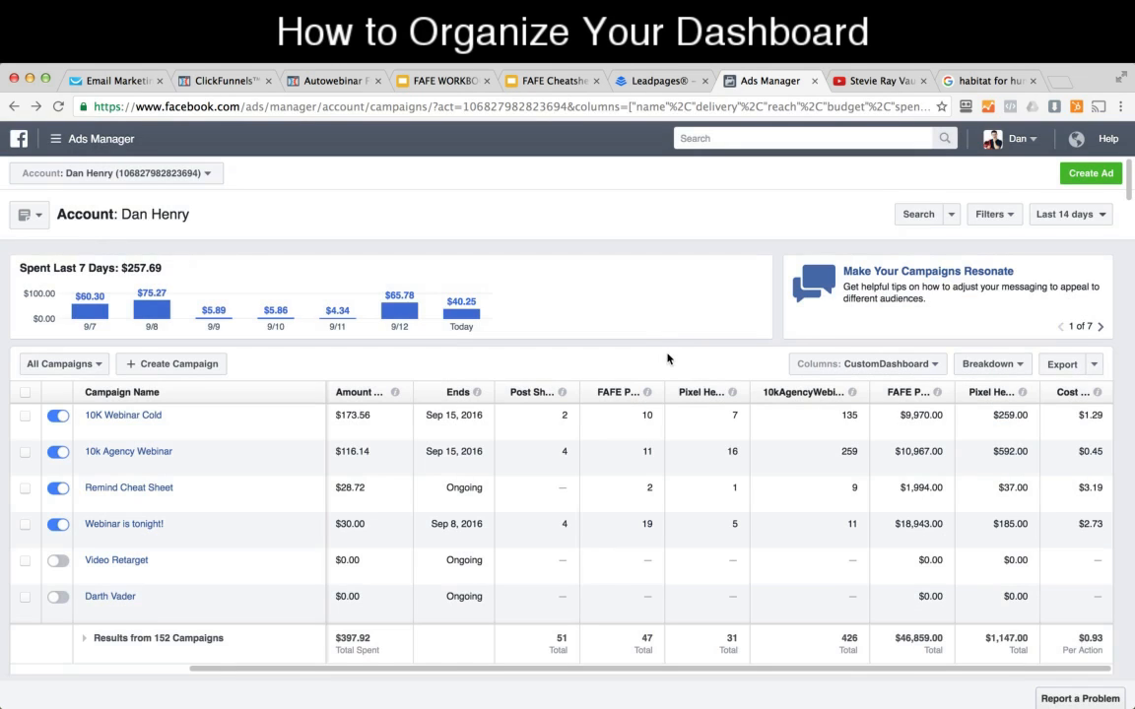
Step: Open the 10K Webinar Cold campaign's ad sets and apply the CustomDashboard column preset to them
click(155, 423)
scroll(874, 501, down, 2)
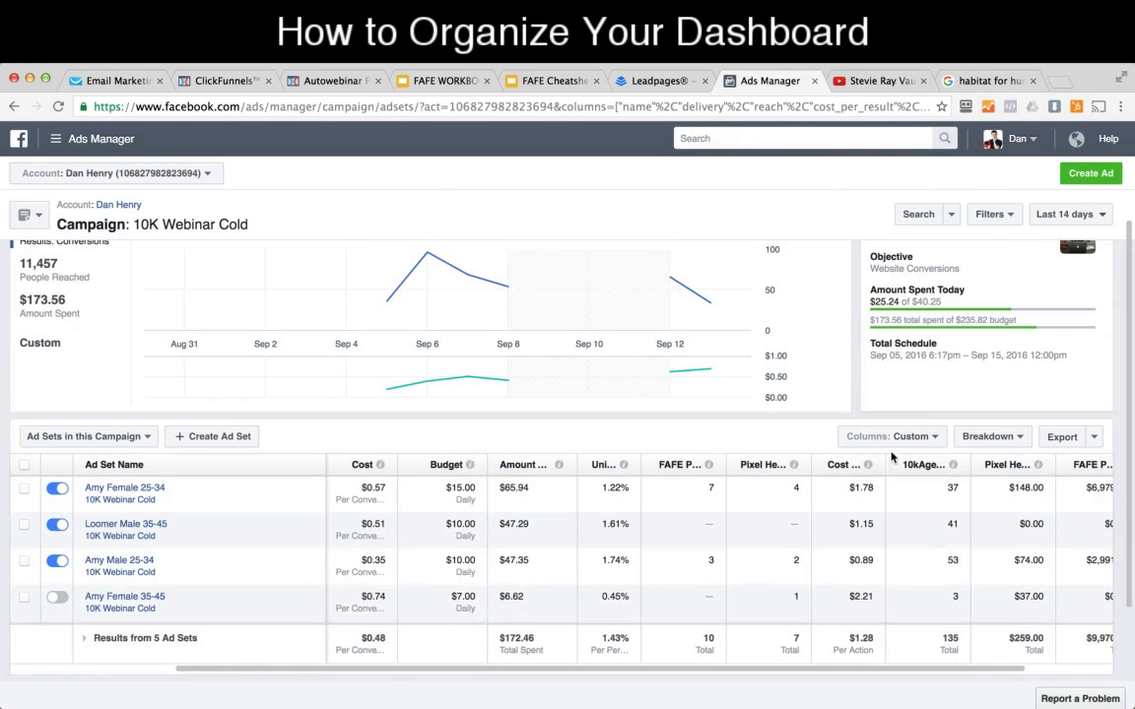
click(889, 438)
click(914, 650)
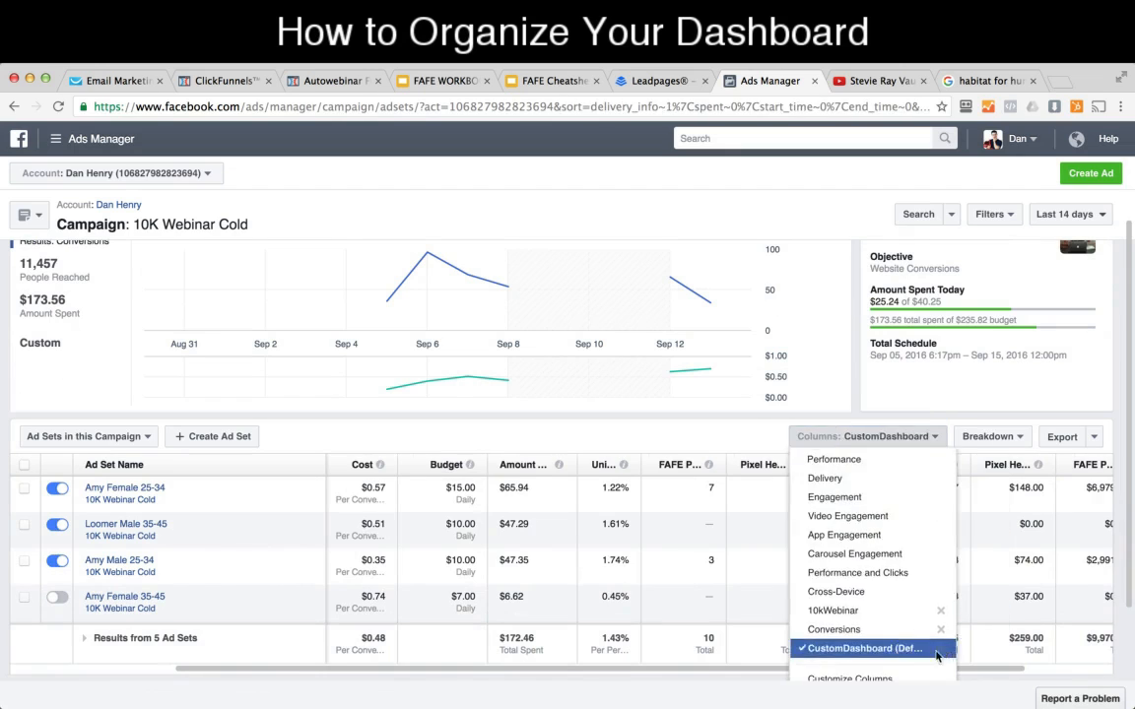
Step: Review the ad sets in the CustomDashboard columns and compare the cost per registration of the first two
scroll(563, 463, down, 2)
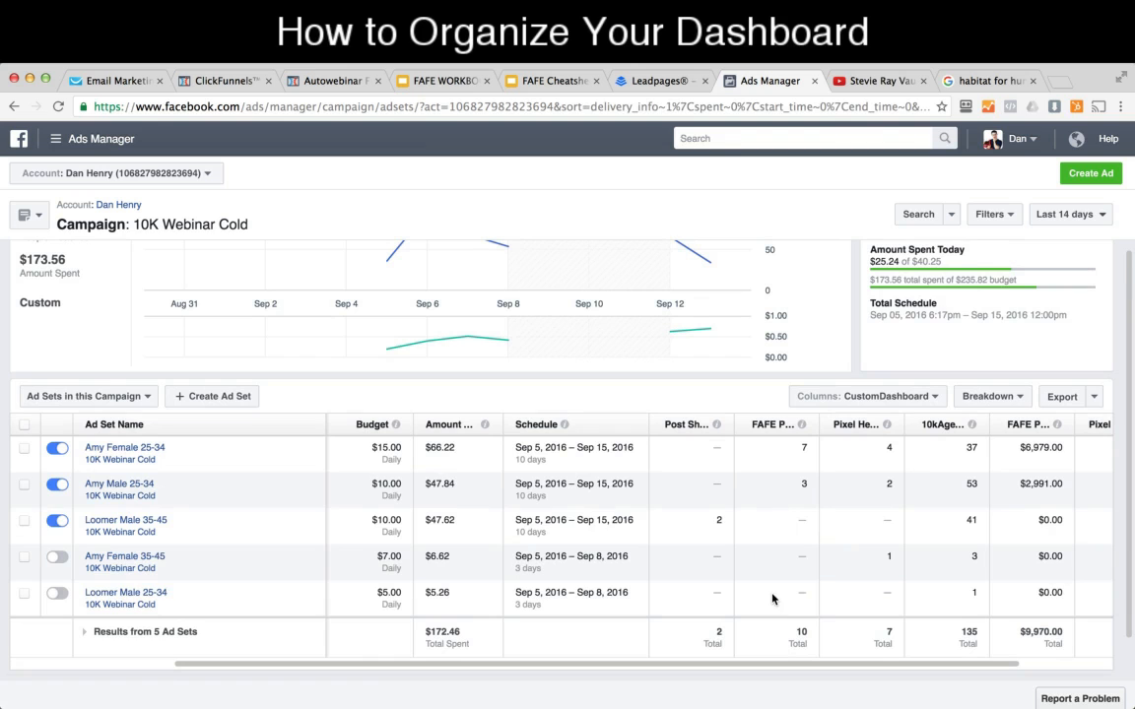
scroll(542, 286, down, 1)
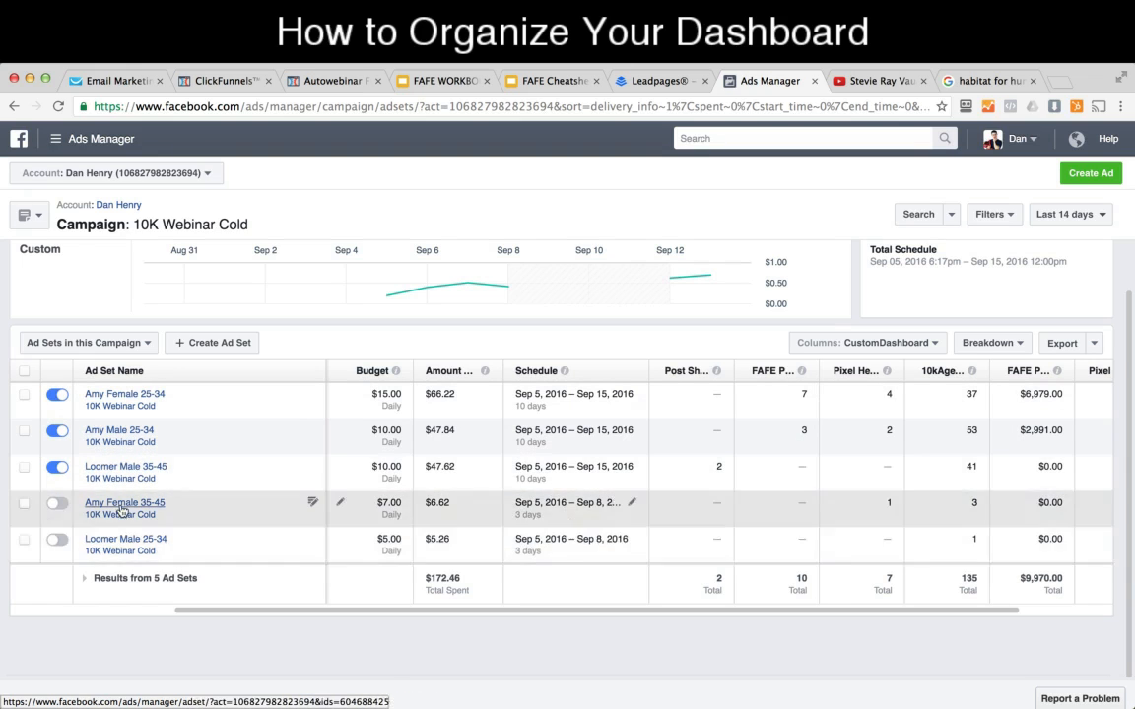
scroll(670, 618, right, 2)
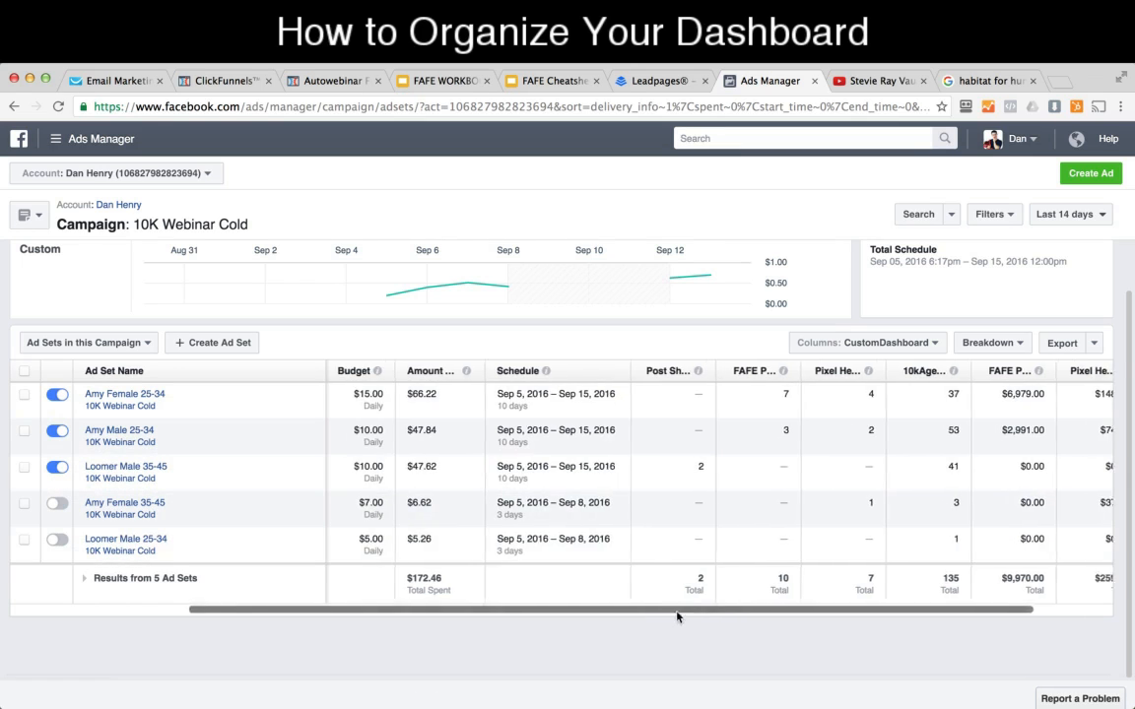
drag(670, 618, 755, 608)
mouse_move(1100, 374)
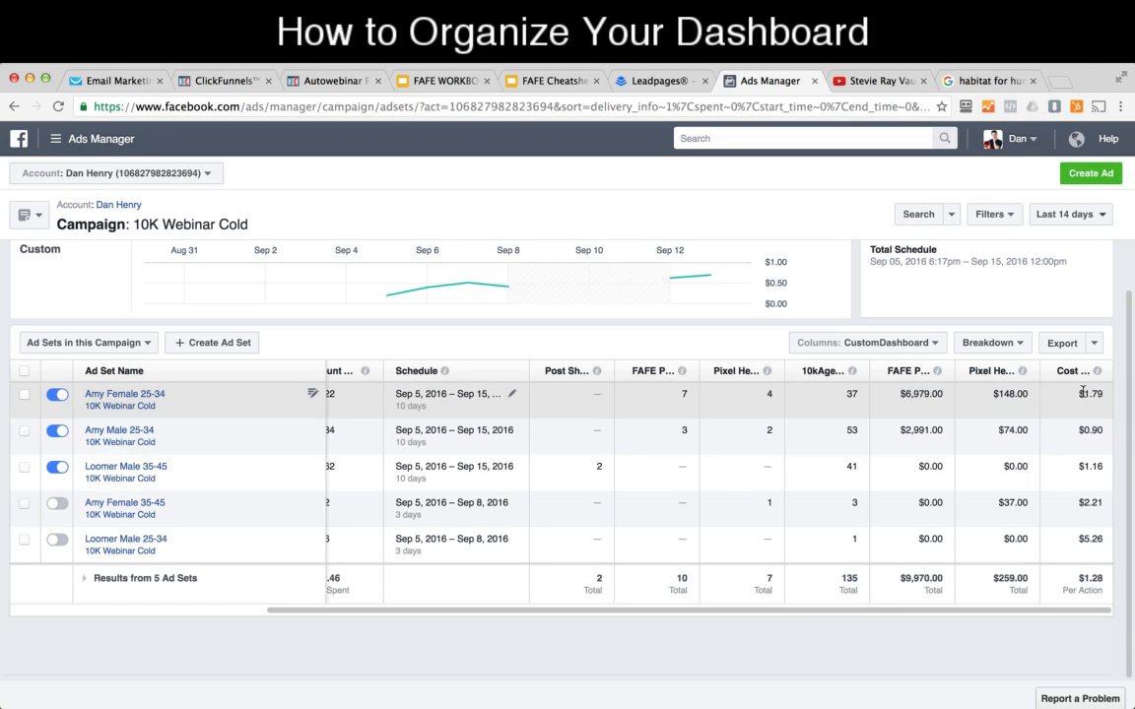
drag(1078, 393, 1105, 393)
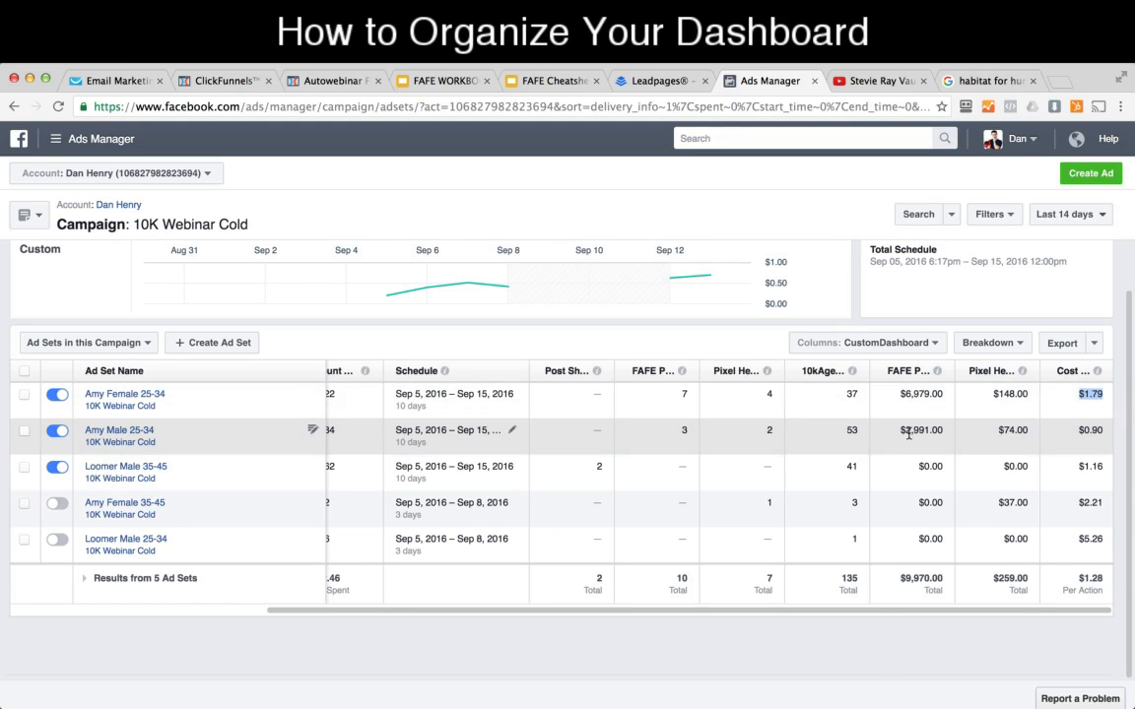
drag(1109, 433, 1077, 434)
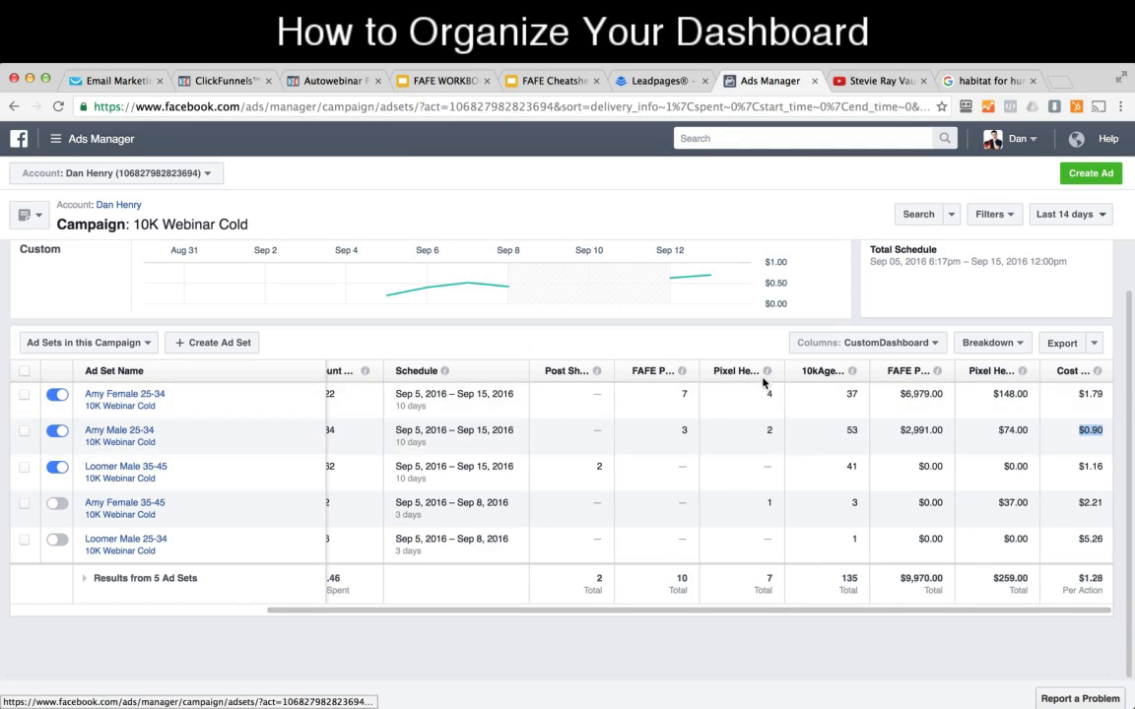
Step: Compare the 10k agency registrations and amount spent of the Amy Female 25-34 and Amy Male 25-34 ad sets
mouse_move(937, 371)
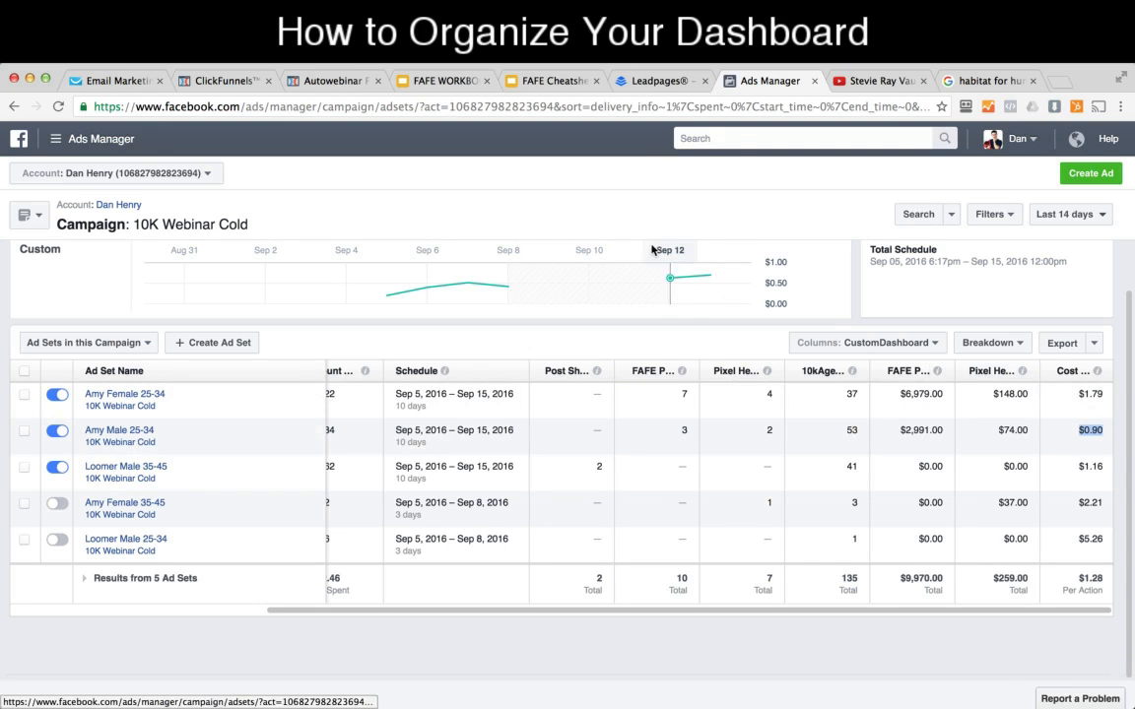
double_click(854, 394)
double_click(852, 430)
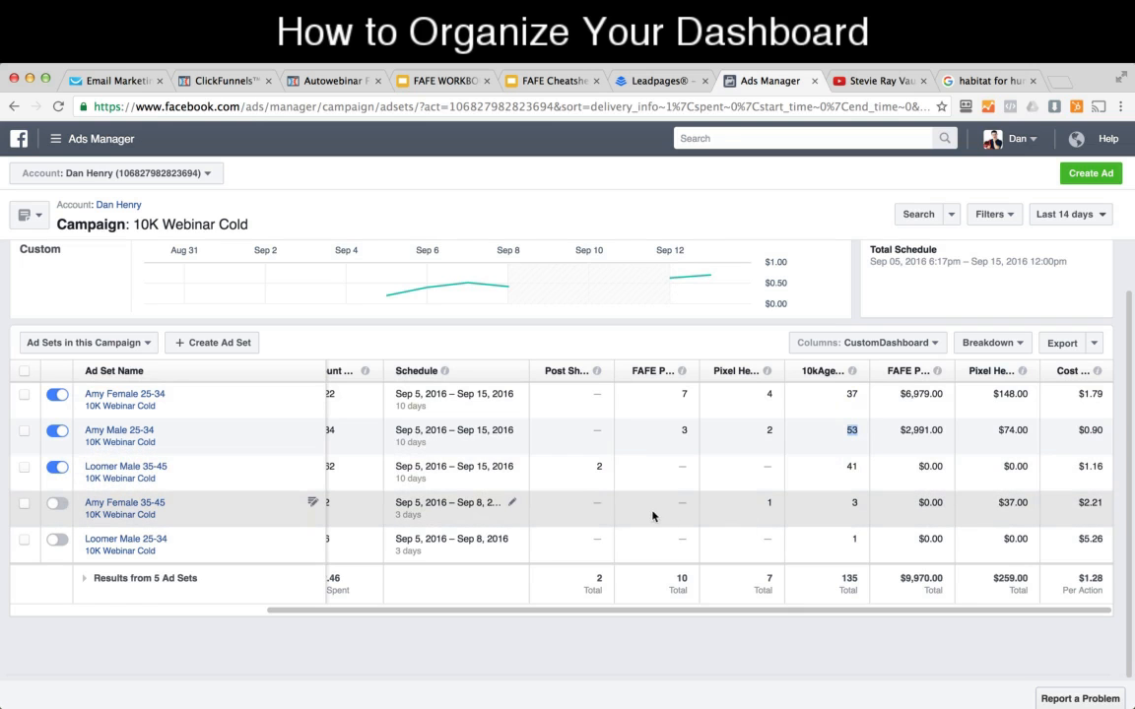
drag(379, 616, 315, 613)
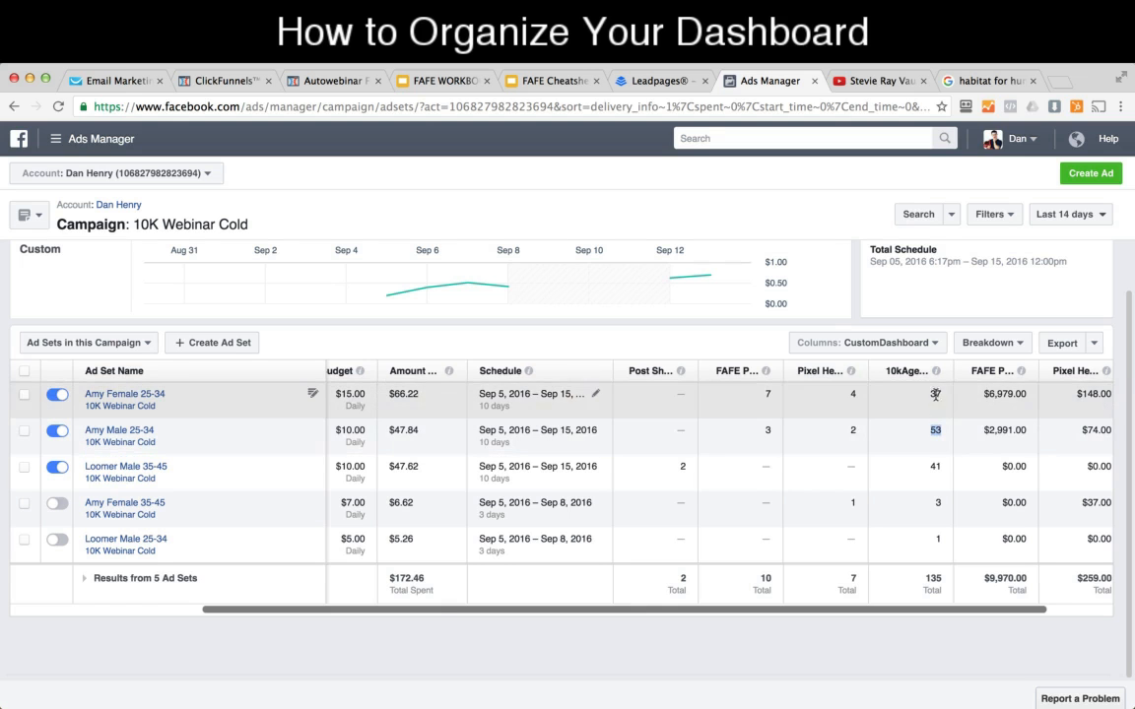
click(959, 425)
drag(836, 613, 806, 611)
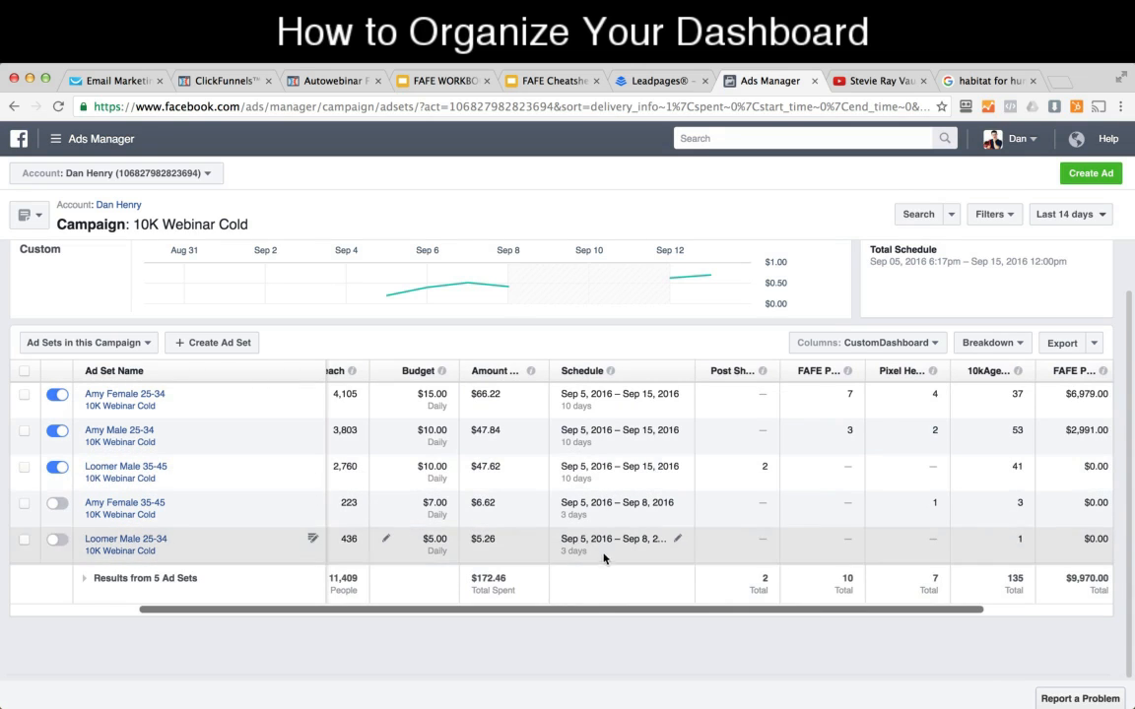
drag(601, 611, 728, 621)
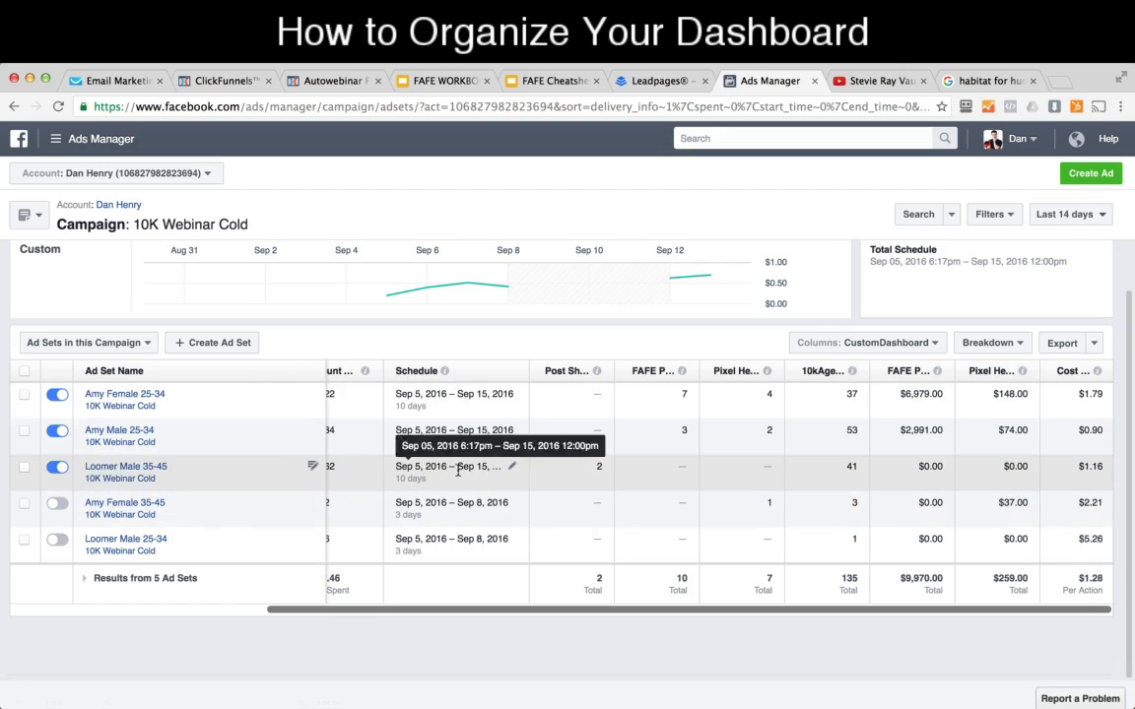
Step: Set the reporting date range to Today and turn off the Loomer Male 35-45 ad set
click(1074, 214)
click(616, 275)
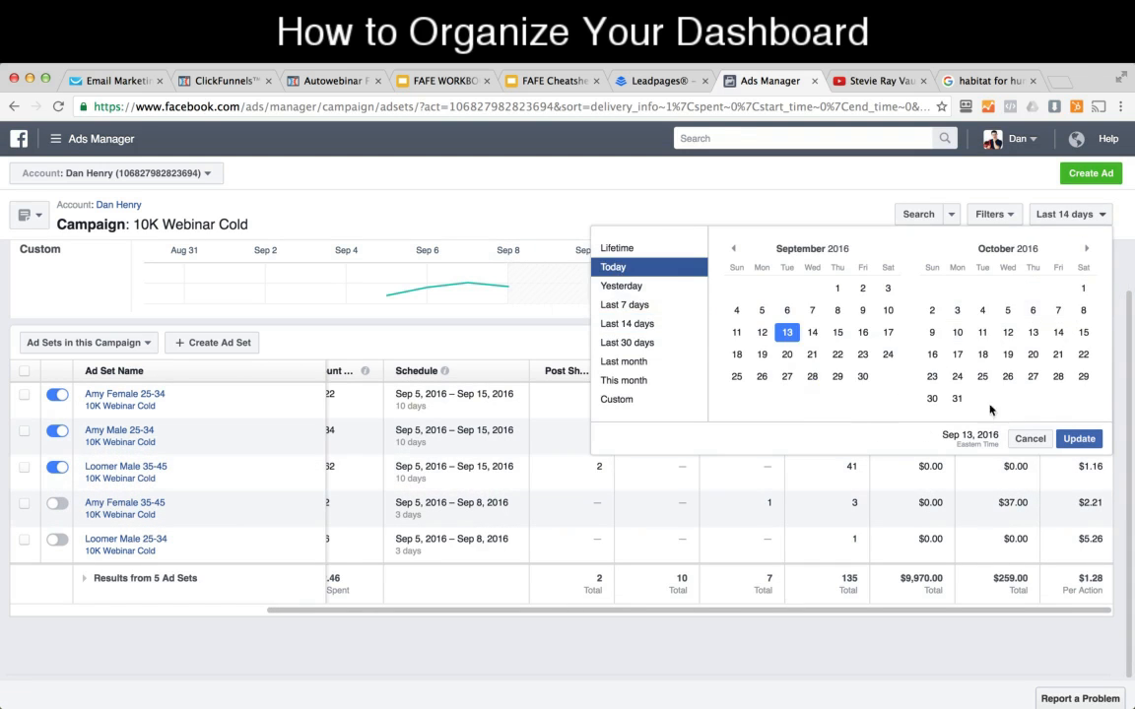
click(1079, 439)
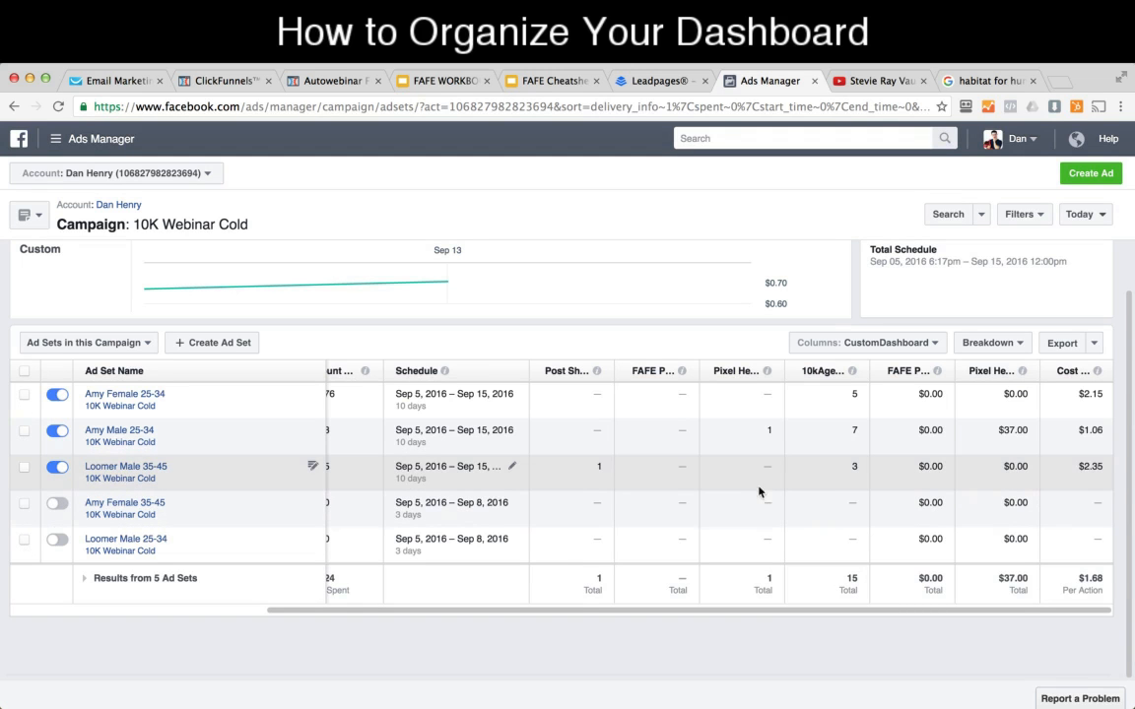
click(57, 466)
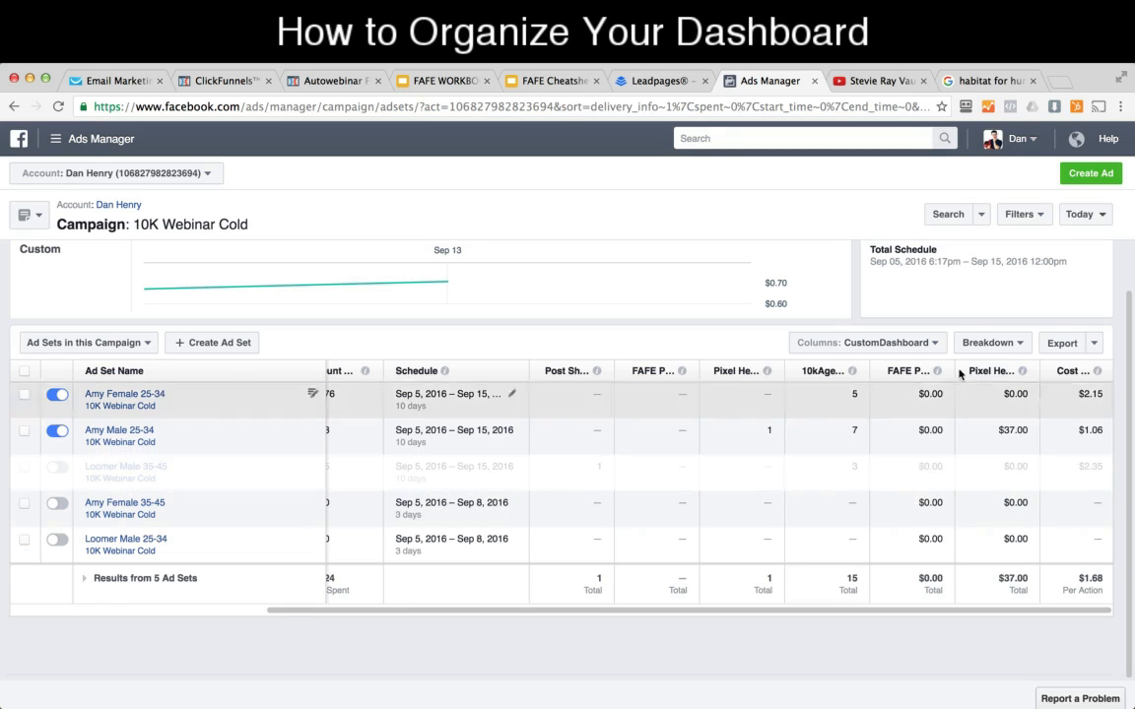
Step: Set the reporting date range to Last 14 days and turn on the Amy Female 35-45 ad set
click(1082, 214)
click(645, 325)
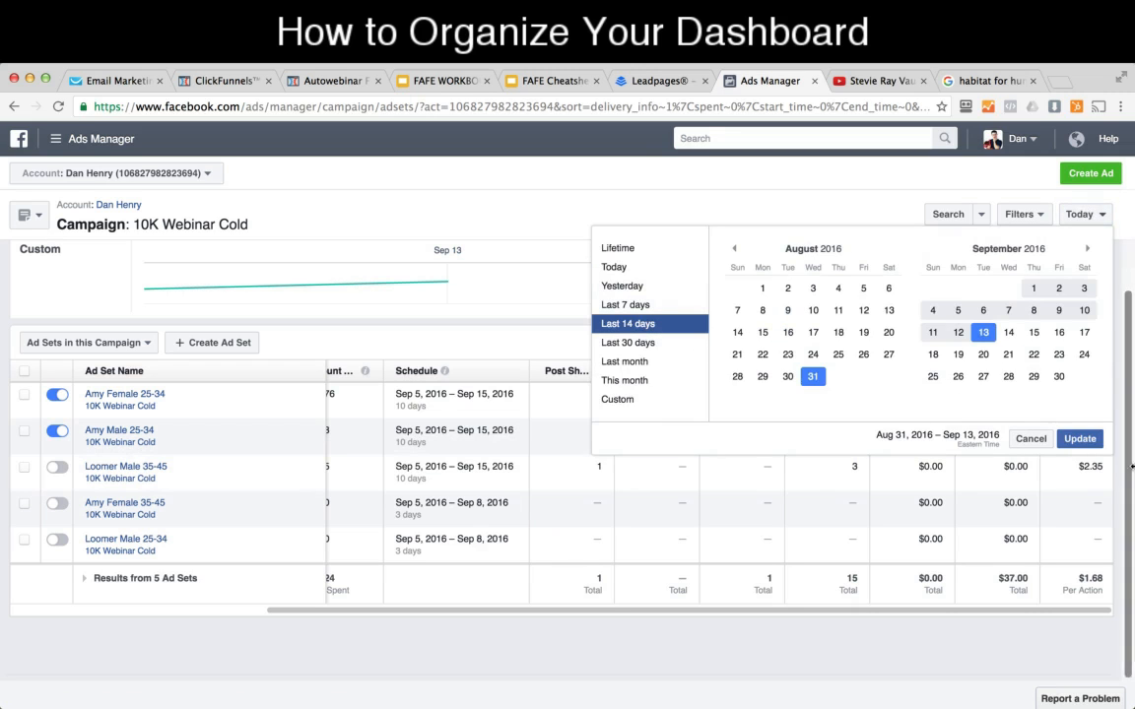
click(1079, 439)
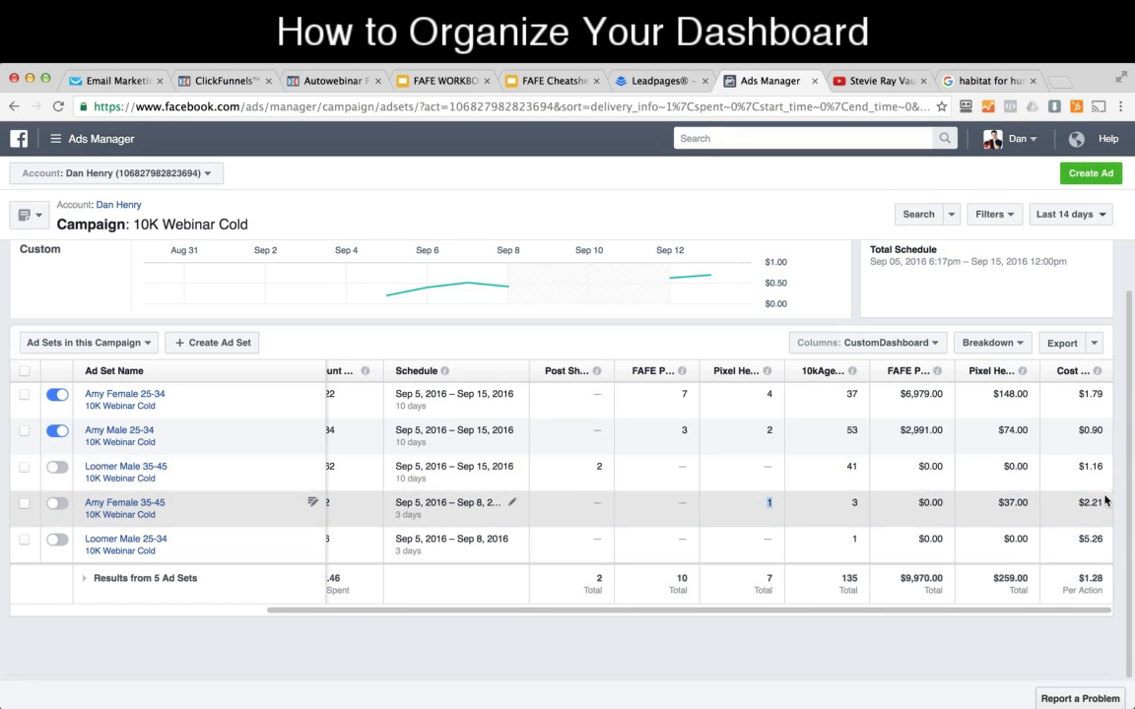
drag(1105, 502, 1077, 502)
click(57, 503)
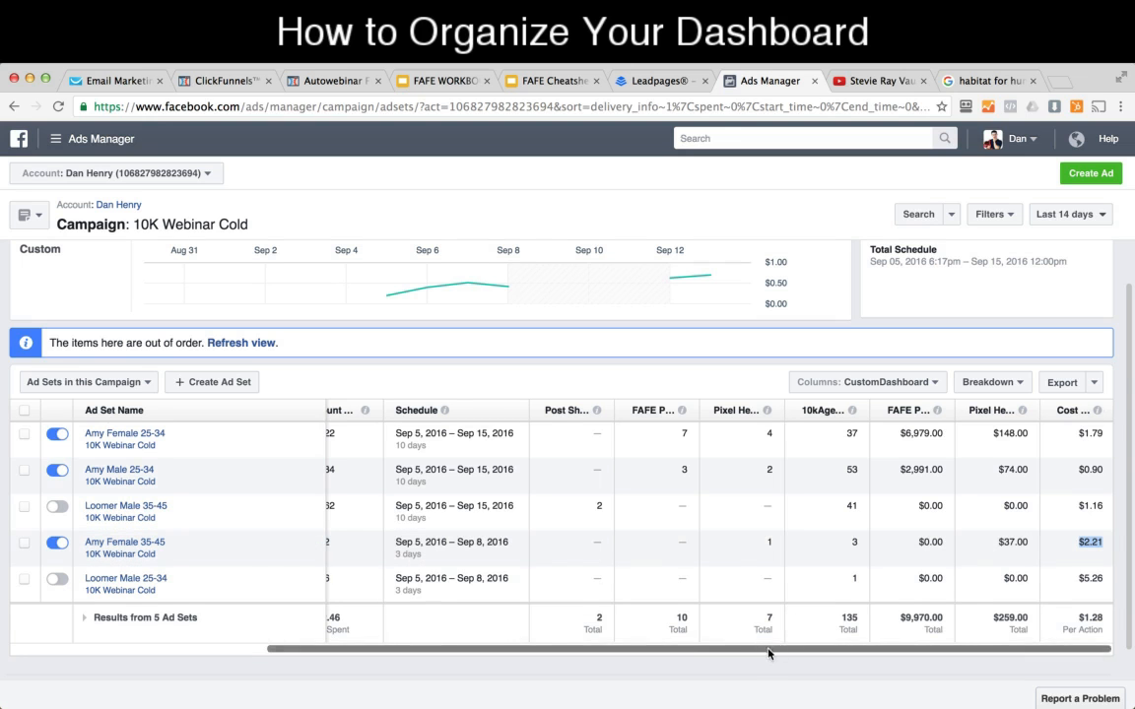
Step: Review the ad sets' budget, amount spent, post shares, sales and cost per registration across the metric columns
drag(771, 653, 685, 652)
scroll(733, 321, up, 2)
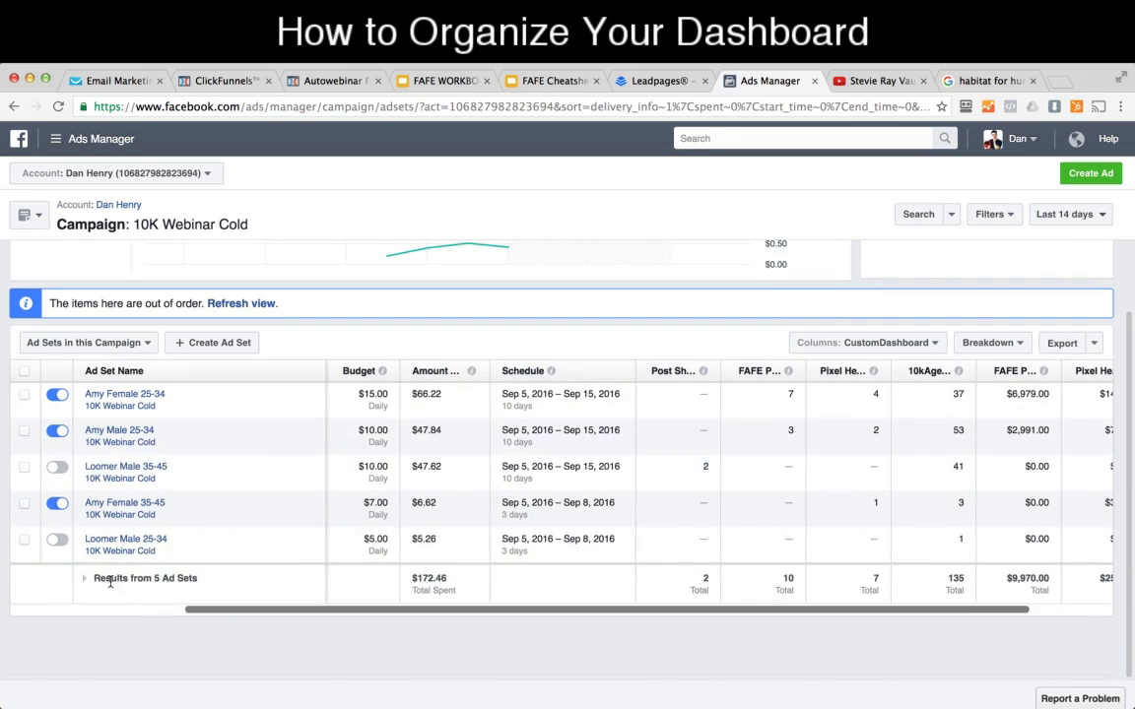
drag(263, 610, 351, 611)
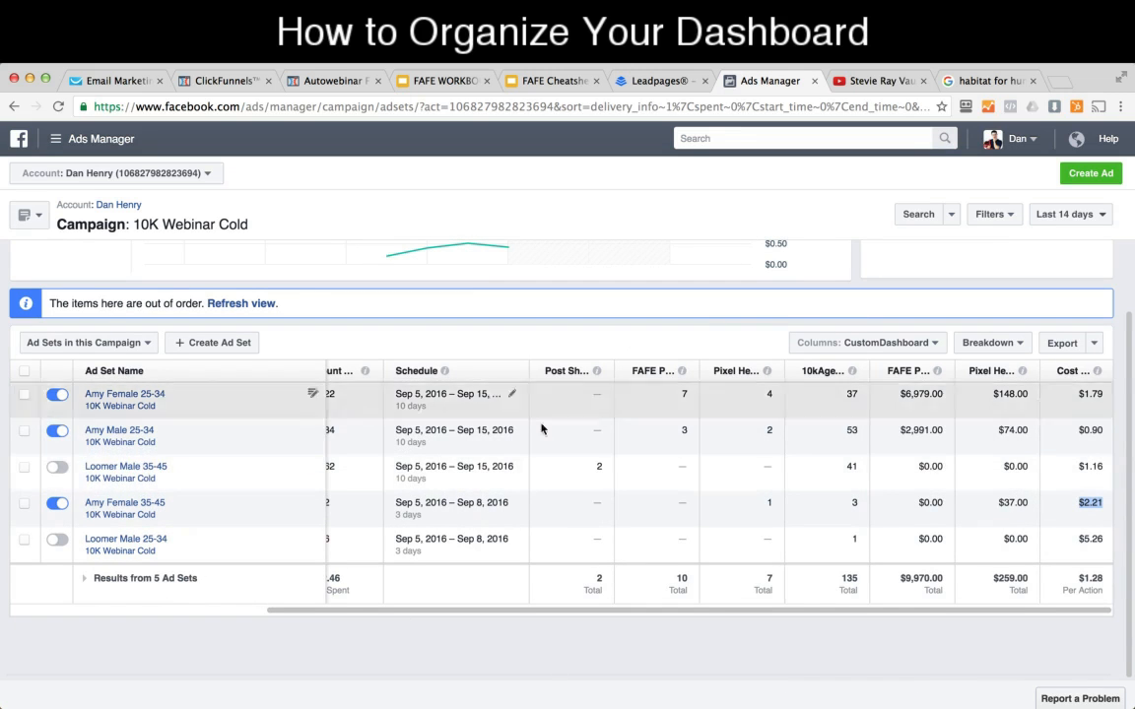
drag(594, 467, 609, 466)
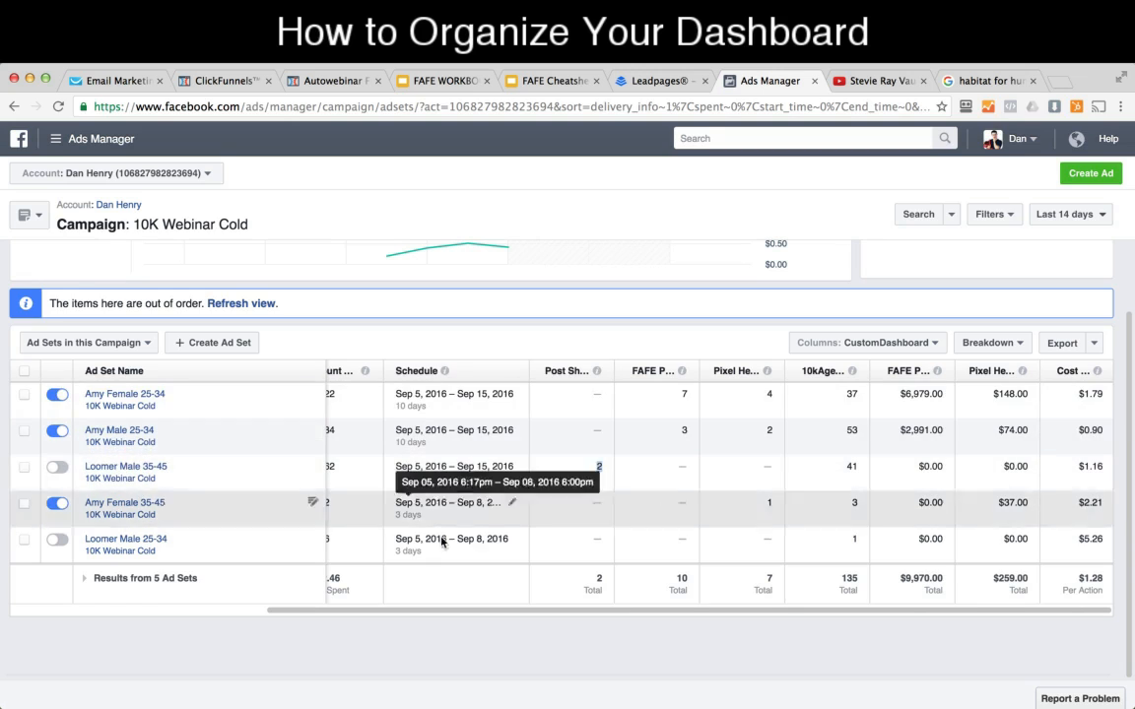
drag(1079, 502, 1103, 506)
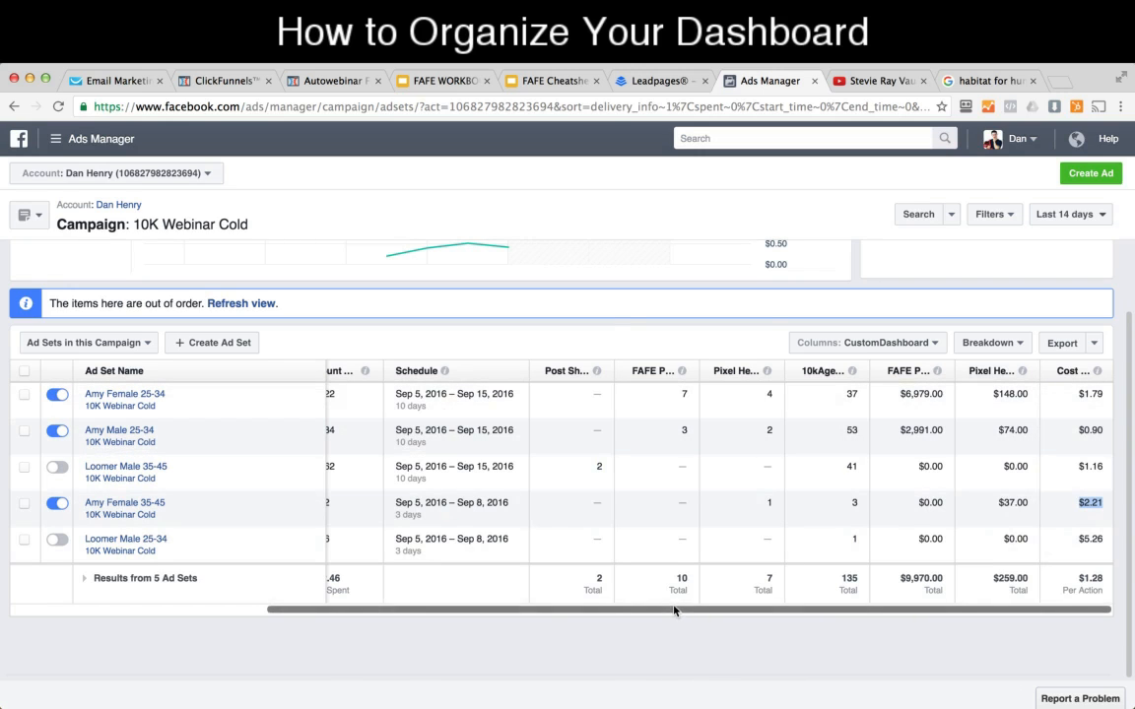
scroll(679, 612, left, 3)
scroll(630, 621, left, 3)
scroll(611, 628, right, 1)
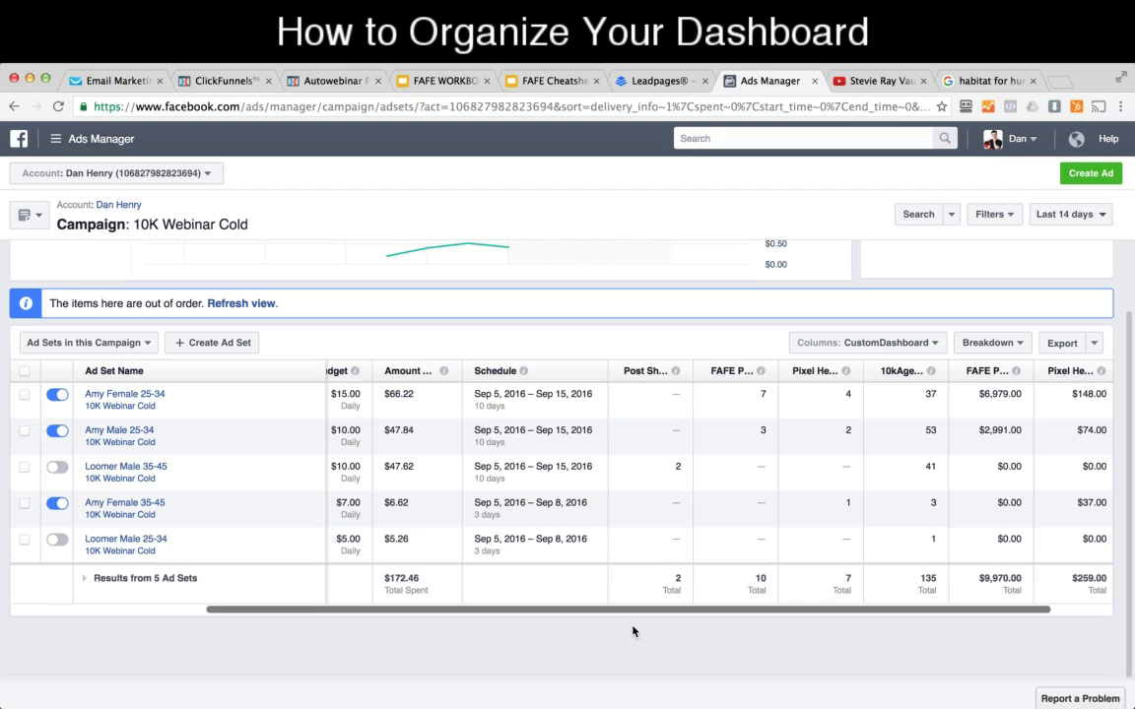
Step: Look over the 10K Webinar Cold performance chart and ad sets, and return to the account's campaign list
scroll(572, 311, up, 2)
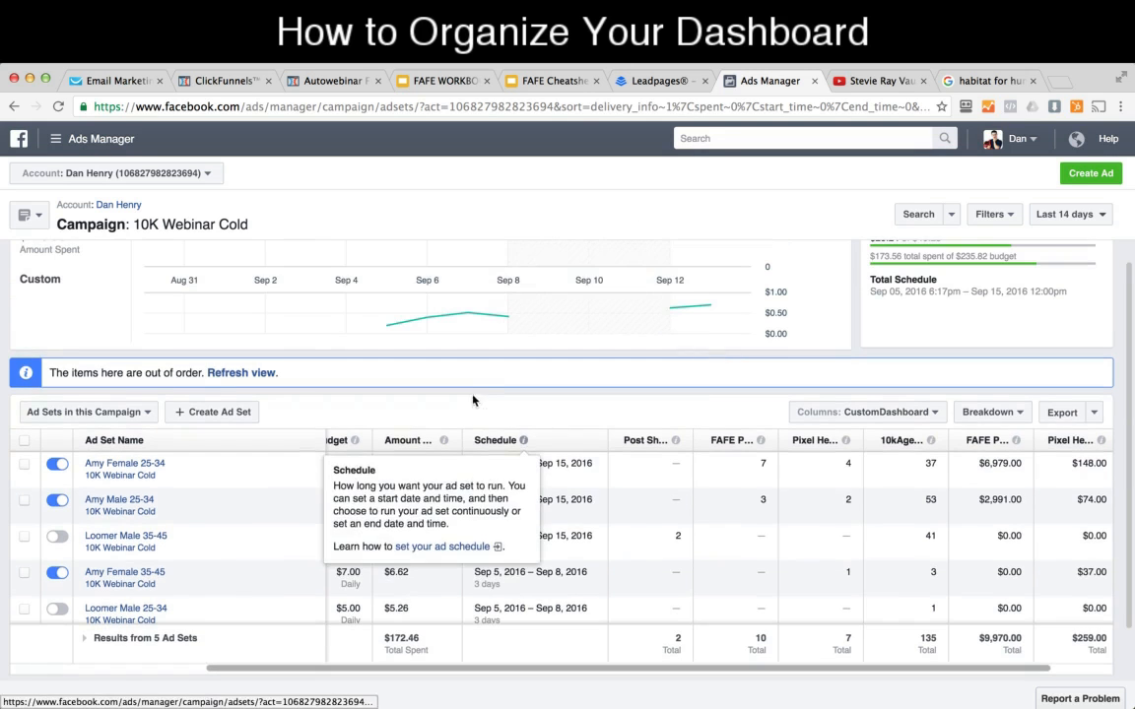
scroll(567, 413, up, 3)
scroll(568, 416, down, 5)
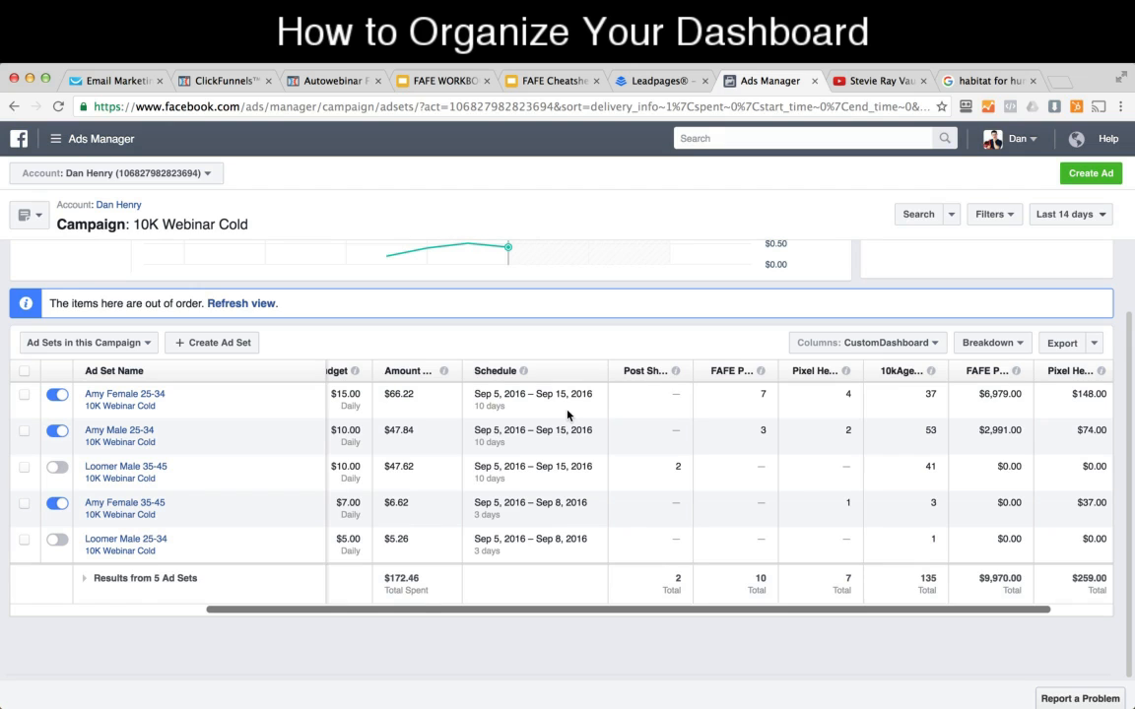
scroll(567, 413, up, 3)
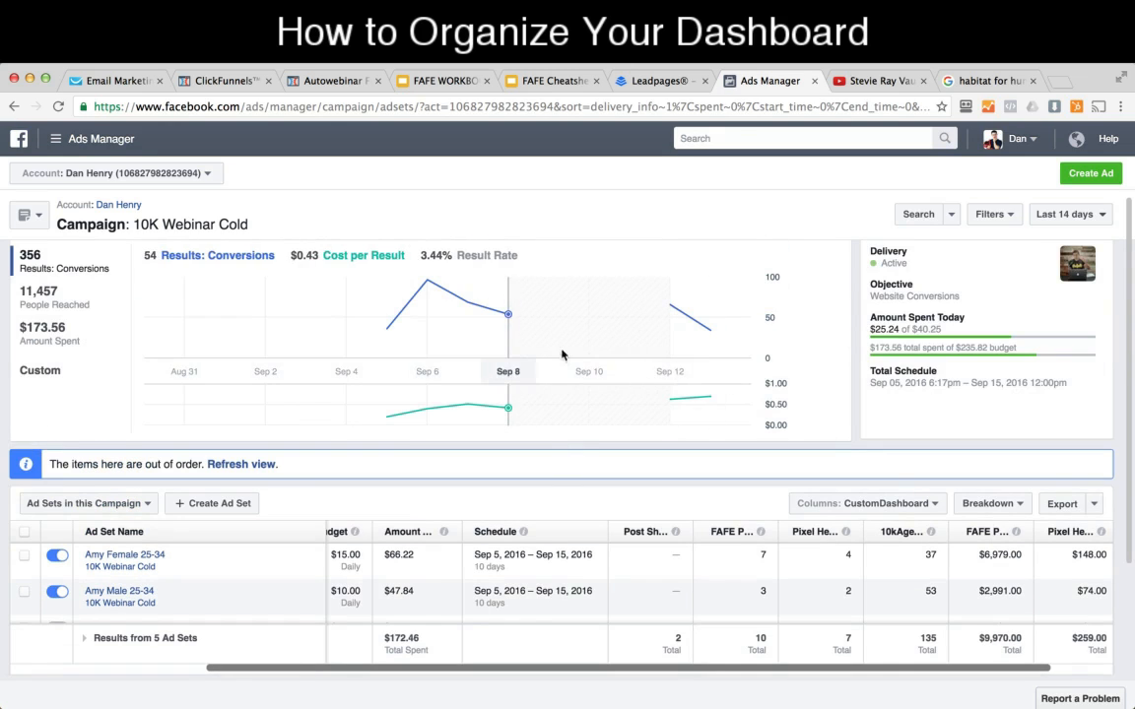
scroll(540, 572, down, 1)
click(111, 206)
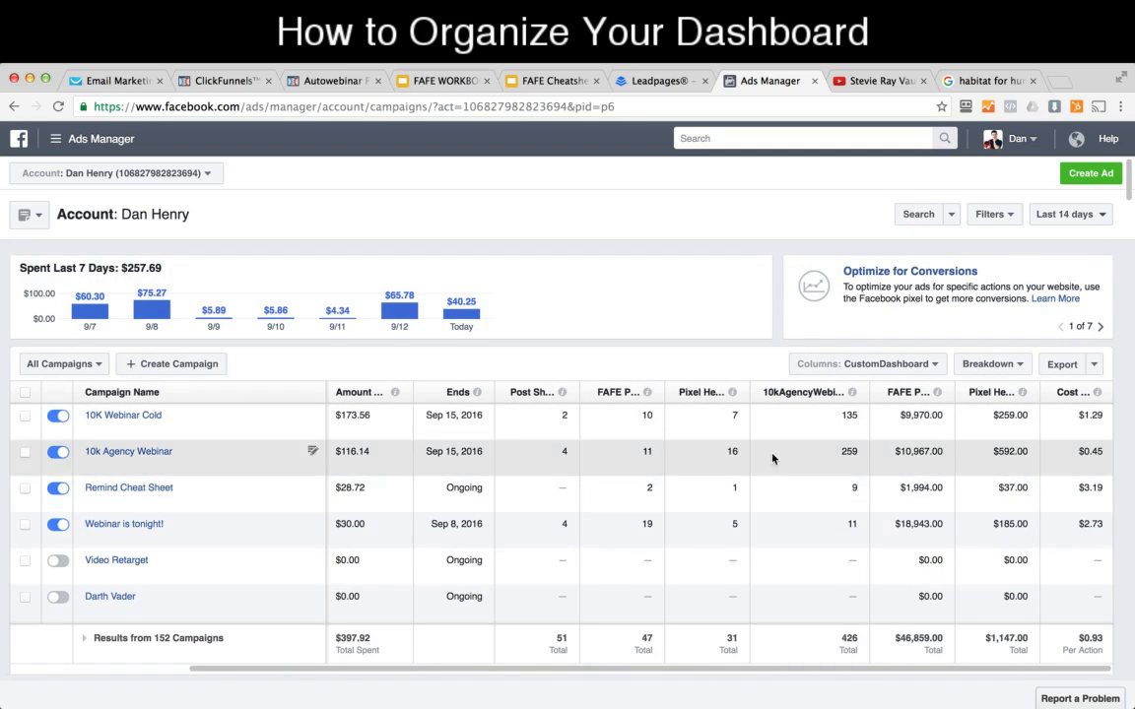
Step: Open stripe.com in a new browser tab and go to the Stripe account dashboard
click(1068, 87)
text(sti)
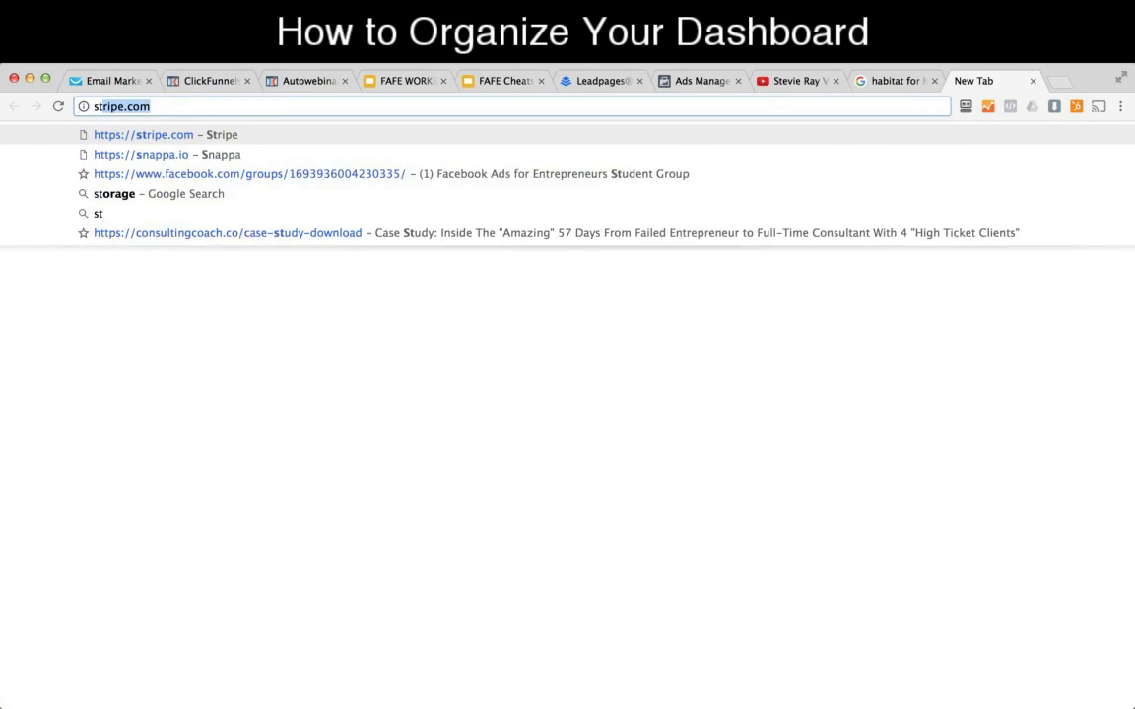
text(ri)
key(Return)
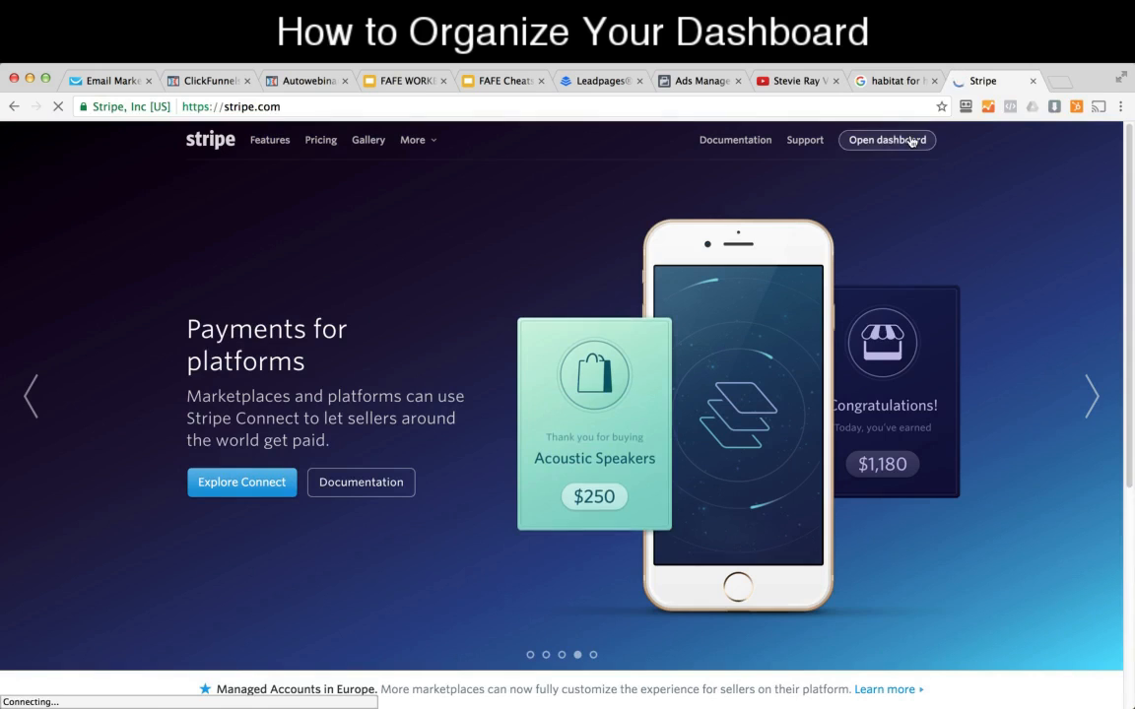
click(912, 146)
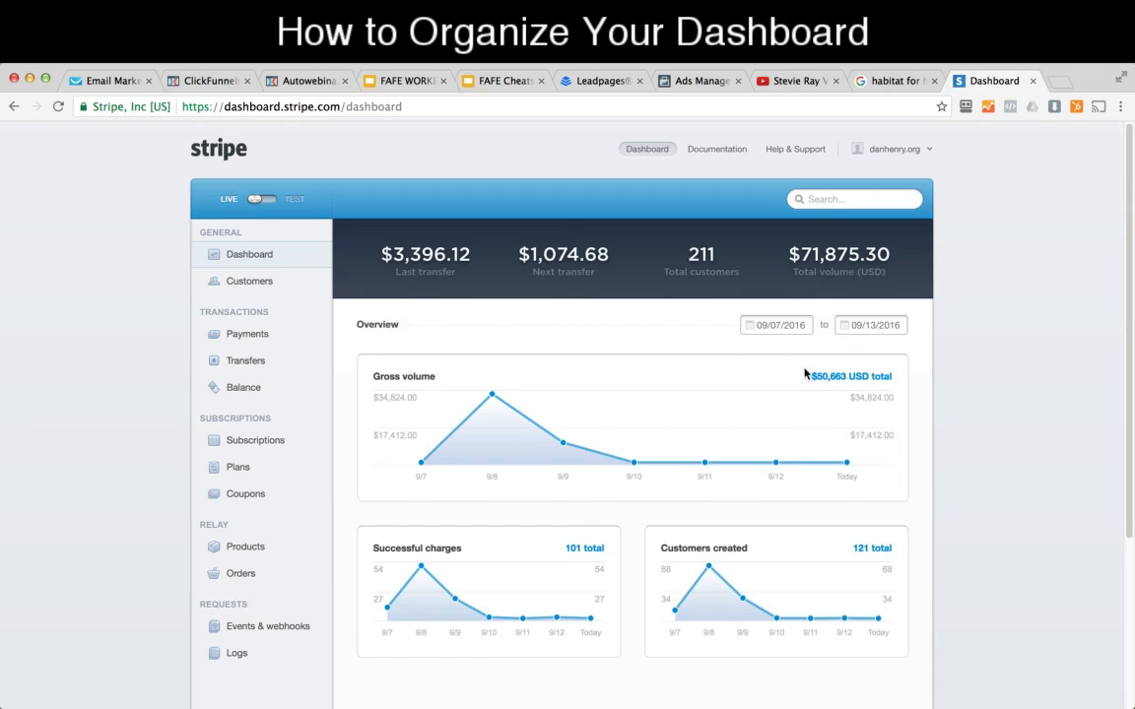
Step: Start the Stripe overview at 09/01/2016 to check the gross volume total, and switch back to Ads Manager
scroll(794, 332, down, 1)
click(794, 330)
click(821, 372)
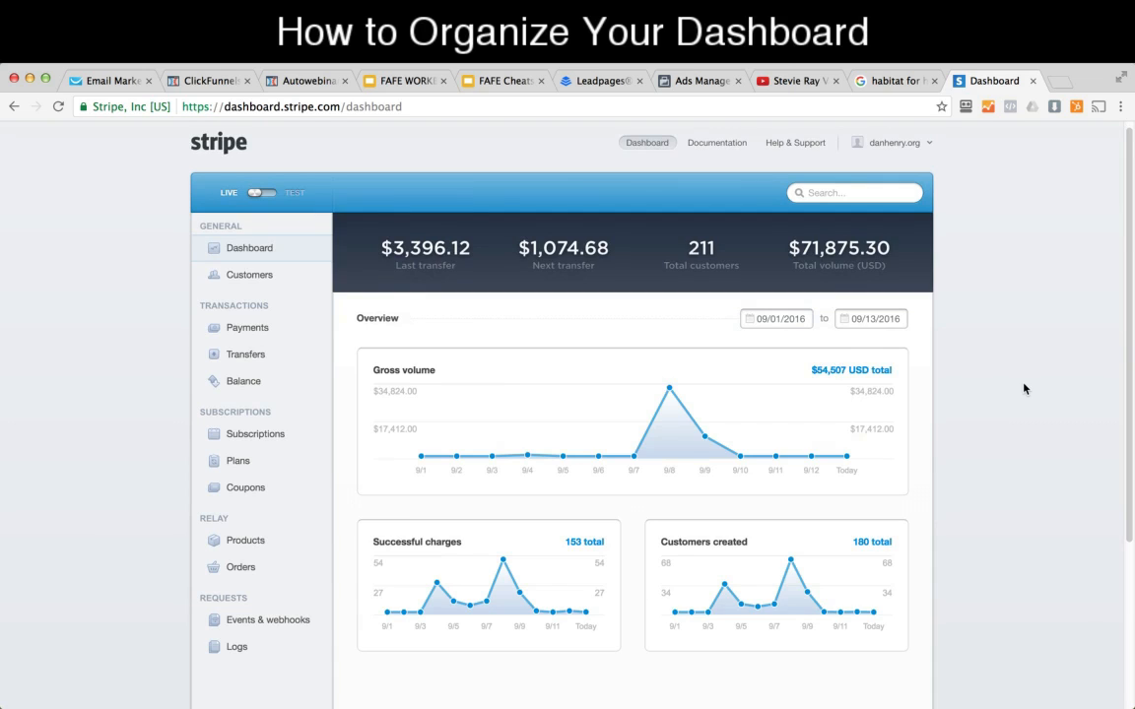
drag(811, 369, 892, 366)
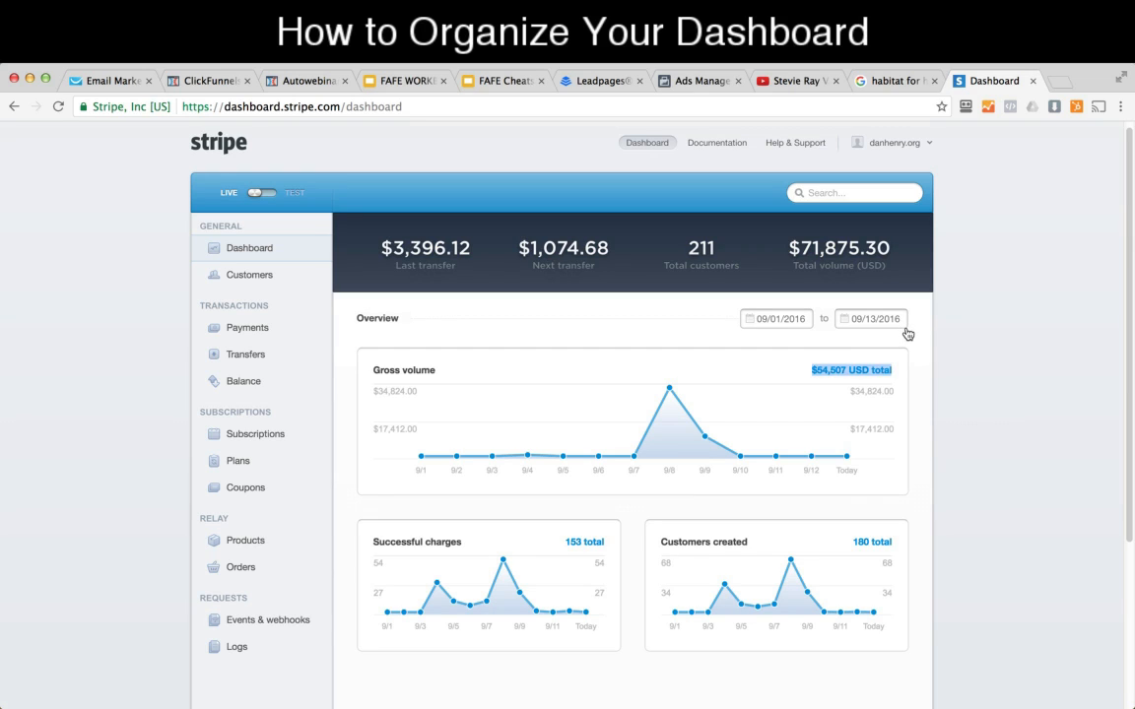
click(953, 344)
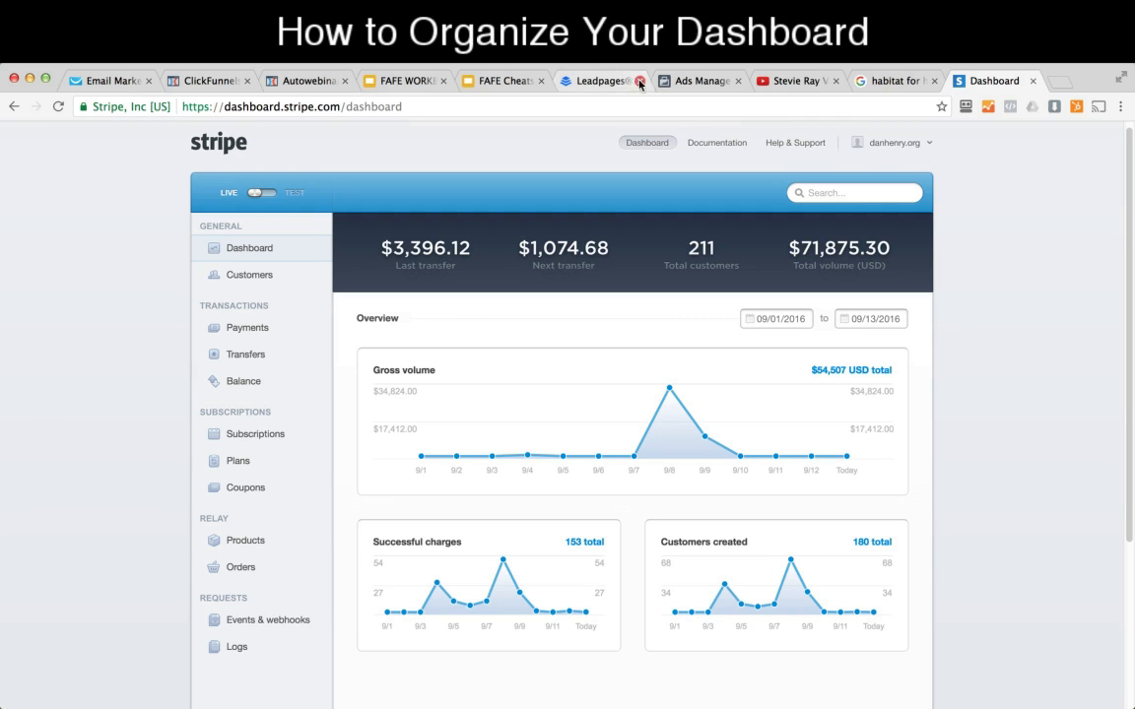
click(698, 81)
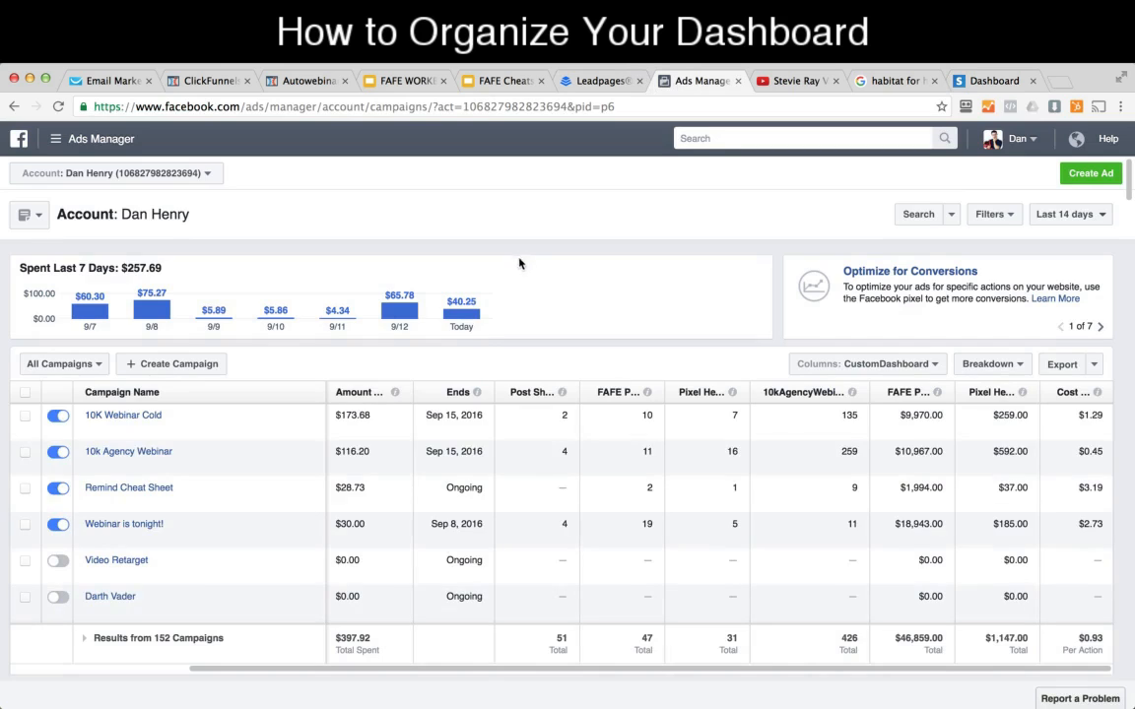